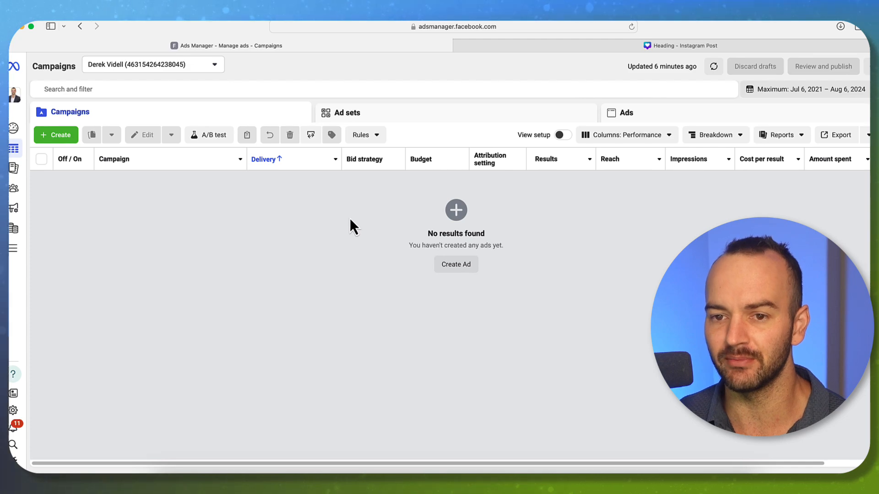
Start creating a new ad campaign.
{"action": "left_click", "coordinate": [61, 137]}
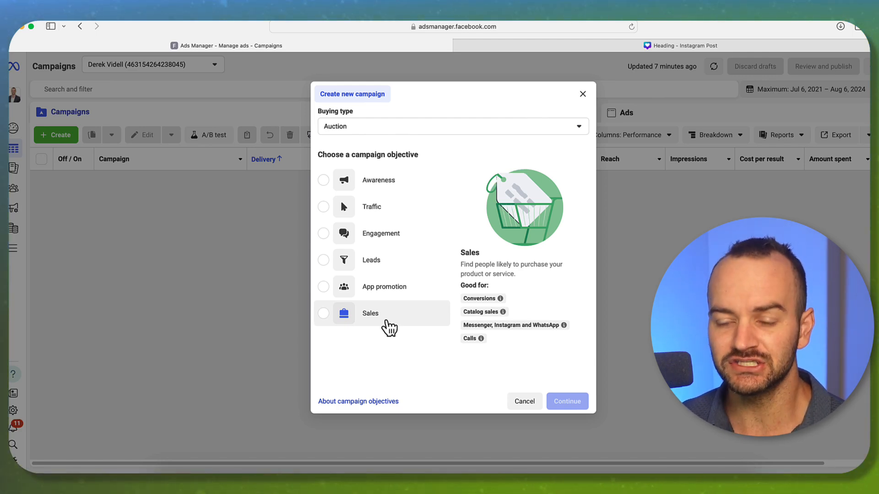
Examine what each campaign objective is good for, covering Awareness, Traffic, Engagement, Leads, App promotion and Sales.
{"action": "left_click", "coordinate": [413, 184]}
{"action": "left_click", "coordinate": [388, 211]}
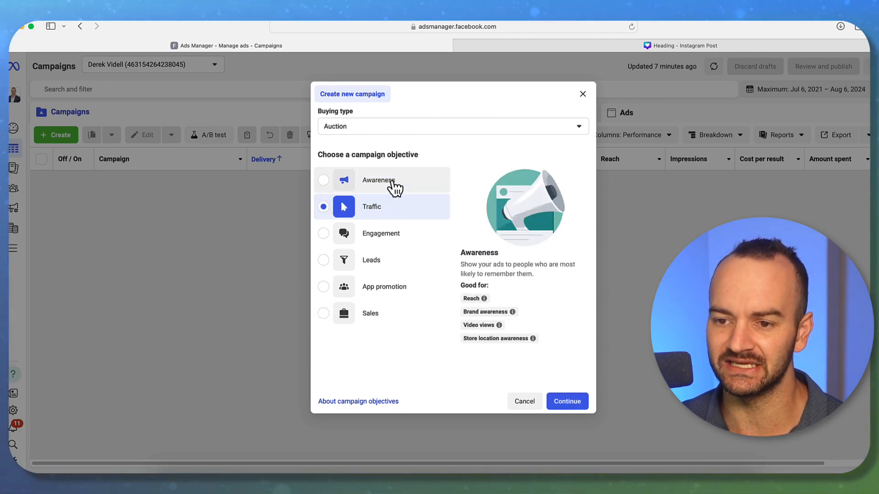
{"action": "left_click", "coordinate": [392, 185]}
{"action": "left_click", "coordinate": [383, 213]}
{"action": "left_click", "coordinate": [392, 179]}
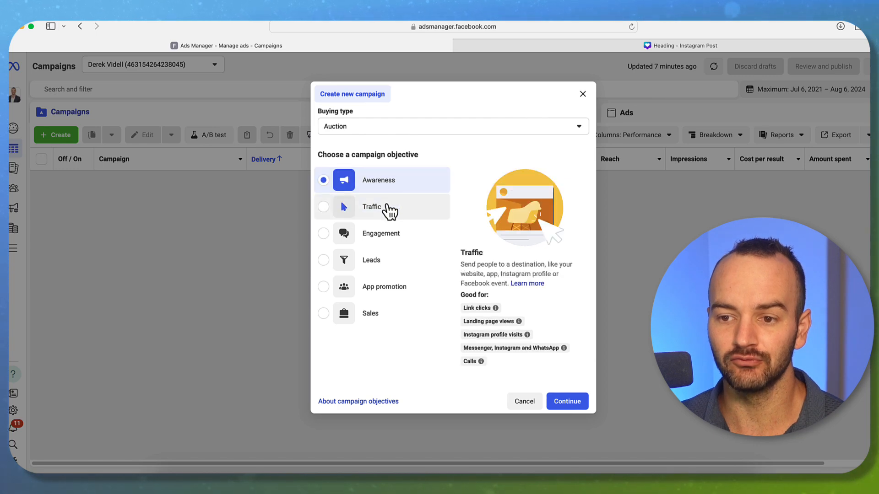
{"action": "left_click", "coordinate": [389, 208]}
{"action": "left_click", "coordinate": [388, 231]}
{"action": "left_click", "coordinate": [389, 207]}
{"action": "left_click", "coordinate": [389, 183]}
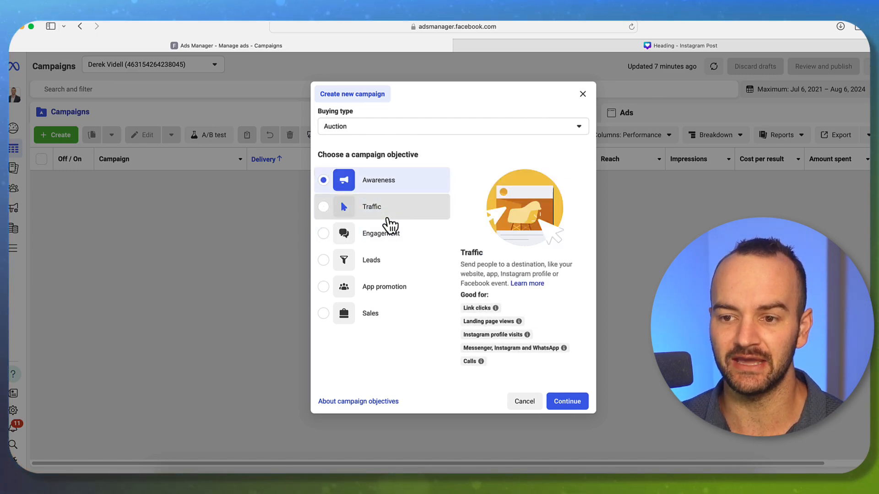
{"action": "left_click", "coordinate": [403, 234]}
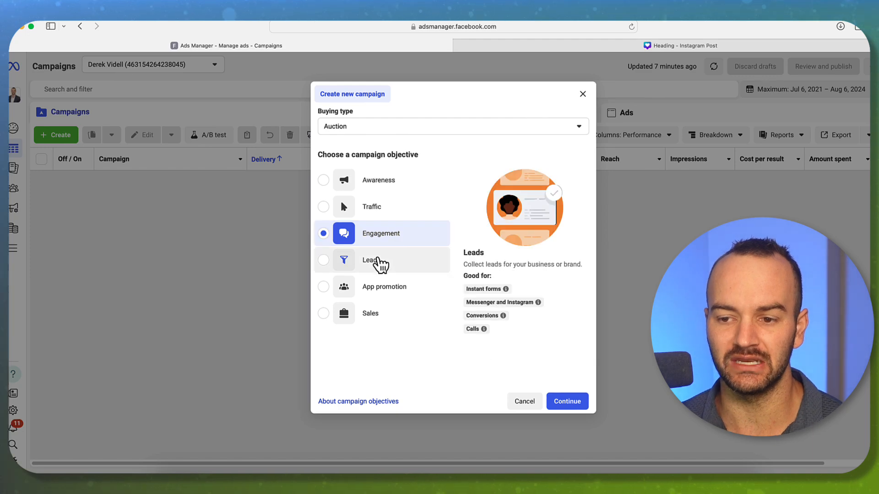
{"action": "left_click", "coordinate": [382, 265]}
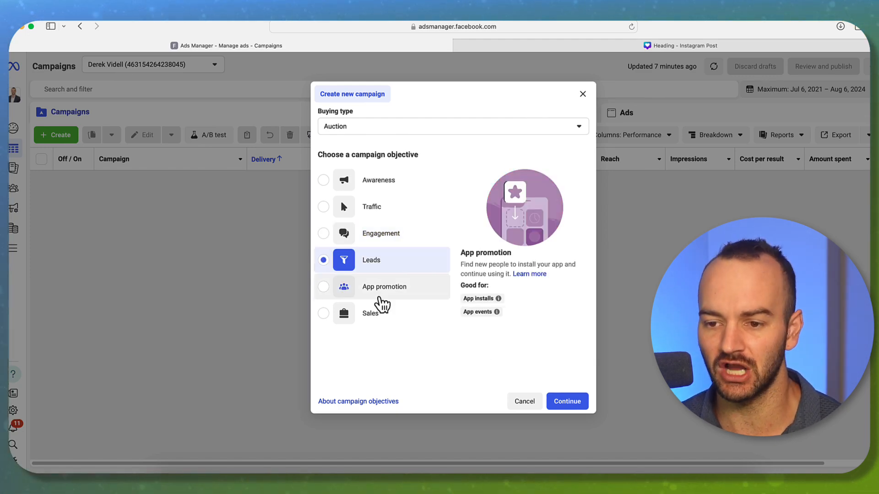
{"action": "left_click", "coordinate": [381, 288]}
{"action": "left_click", "coordinate": [389, 313]}
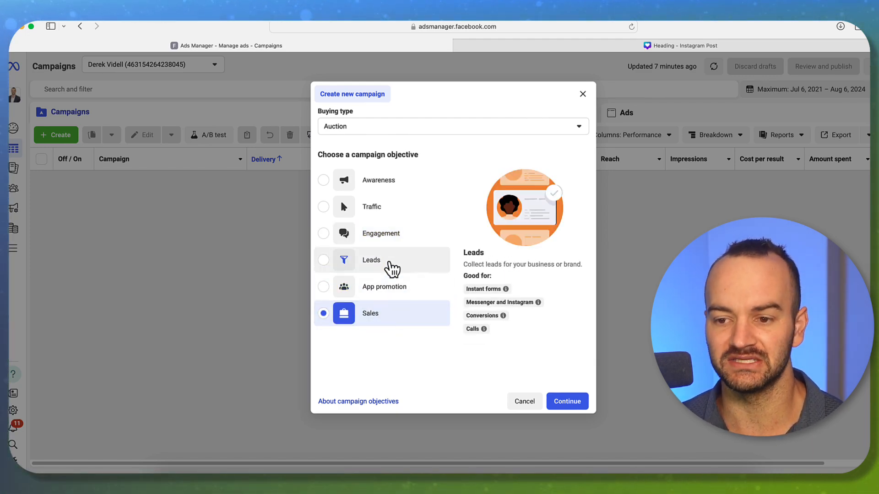
{"action": "left_click", "coordinate": [384, 287]}
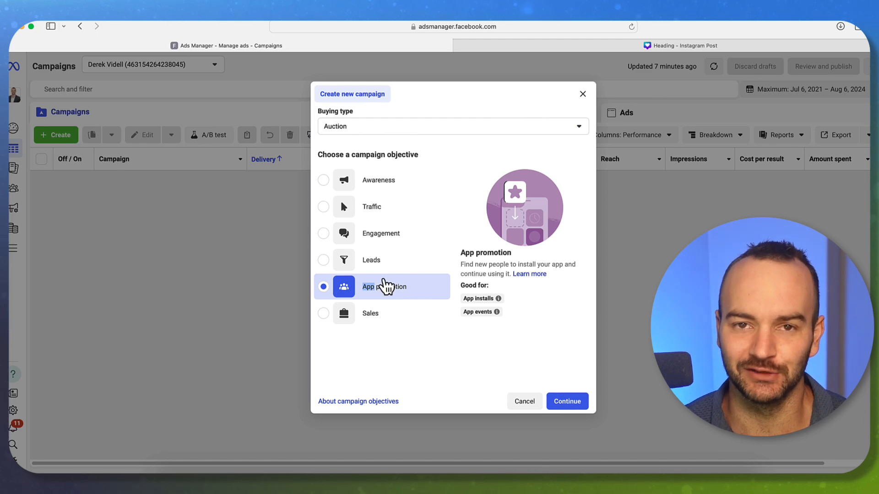
Review the objectives from Leads back up to Awareness, and read the explanation of Video views under Awareness.
{"action": "left_click", "coordinate": [409, 367]}
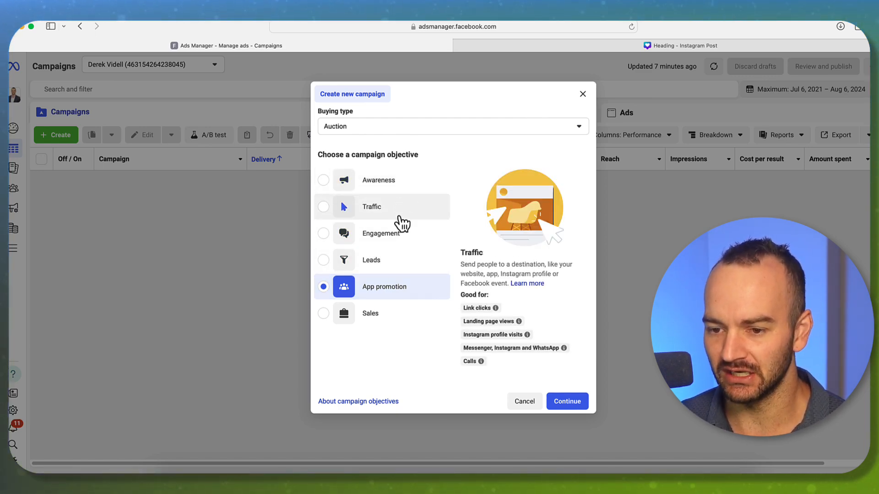
{"action": "left_click", "coordinate": [397, 305]}
{"action": "left_click", "coordinate": [381, 264]}
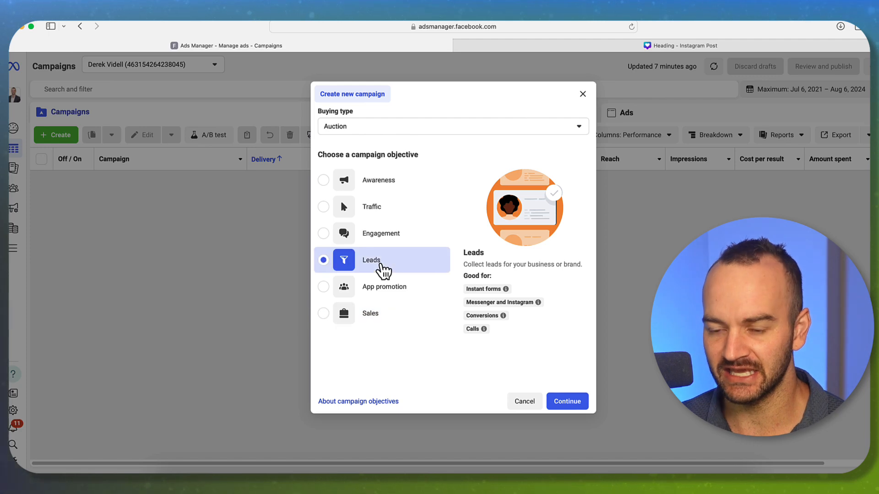
{"action": "left_click", "coordinate": [392, 233]}
{"action": "left_click", "coordinate": [391, 208]}
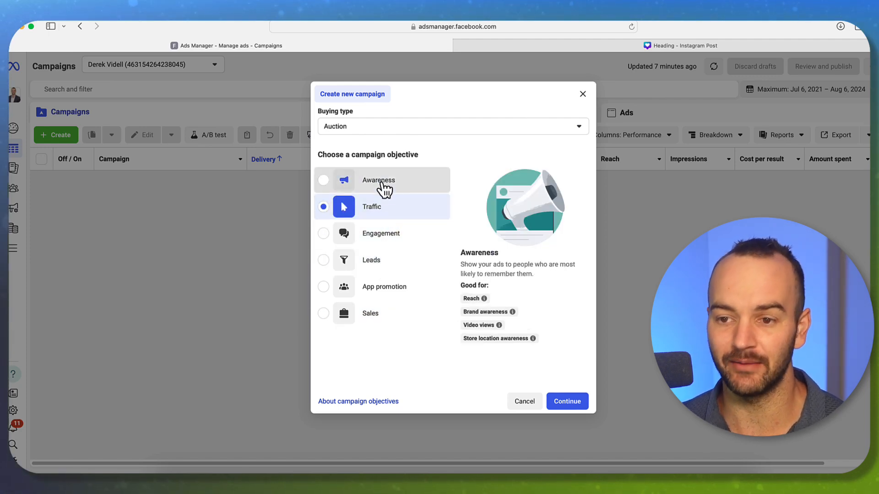
{"action": "left_click", "coordinate": [386, 183]}
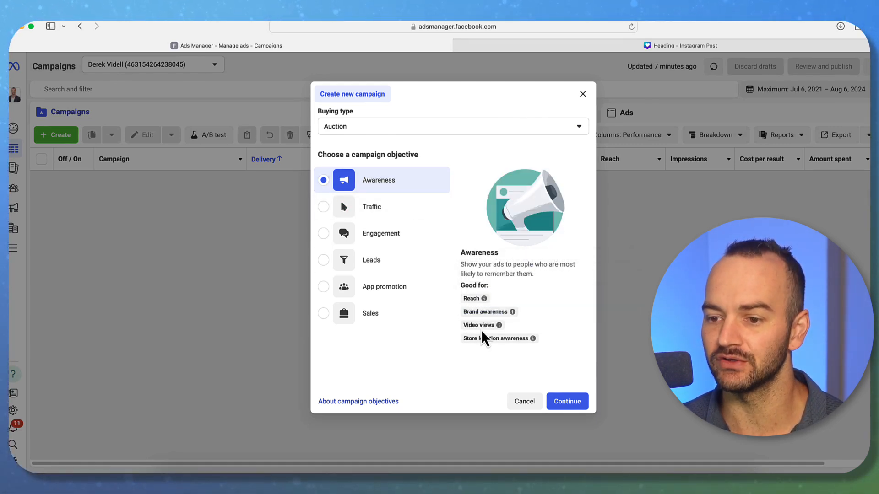
{"action": "mouse_move", "coordinate": [481, 326]}
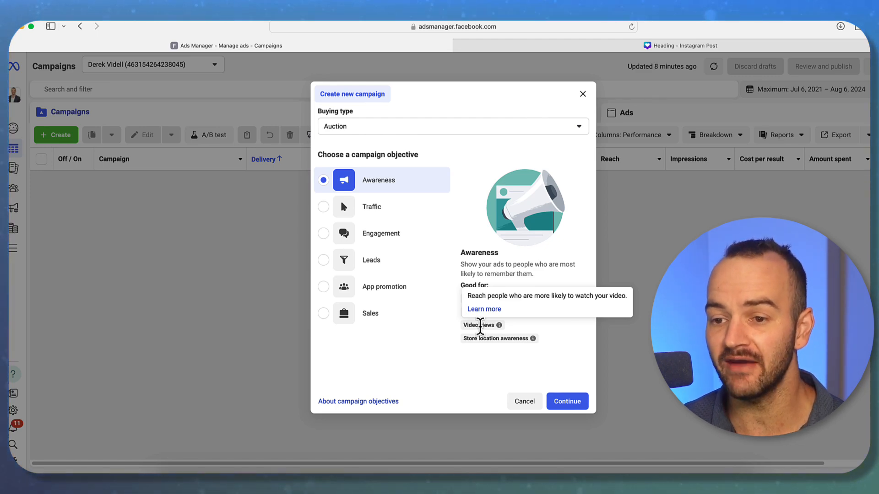
Compare the descriptions of the Traffic, Engagement, Leads, Sales and Awareness objectives once more.
{"action": "left_click", "coordinate": [379, 216]}
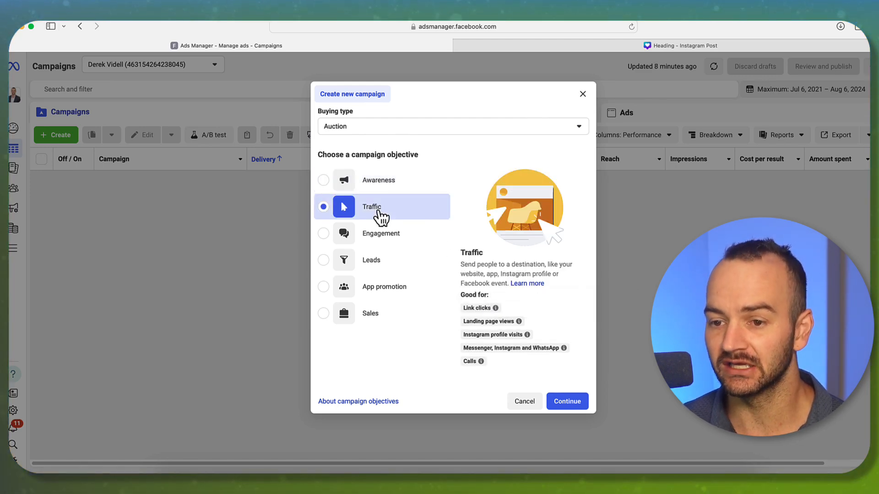
{"action": "left_click", "coordinate": [378, 243]}
{"action": "left_click", "coordinate": [401, 259]}
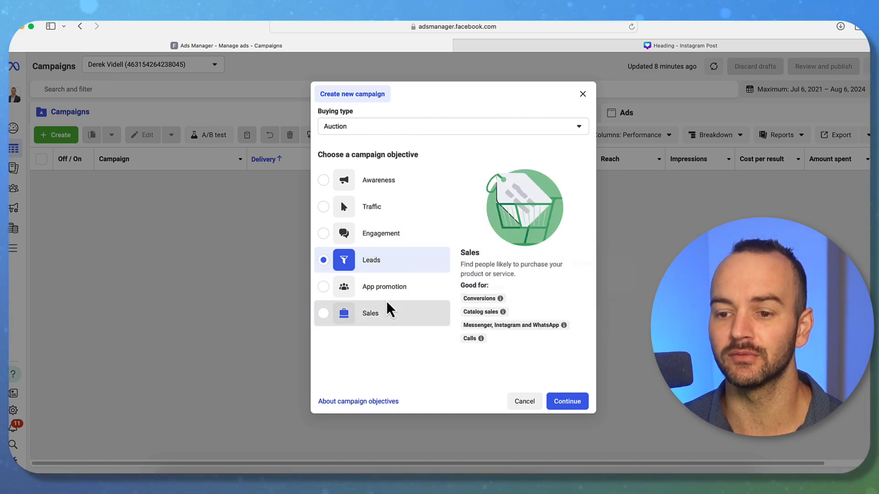
{"action": "left_click", "coordinate": [390, 312]}
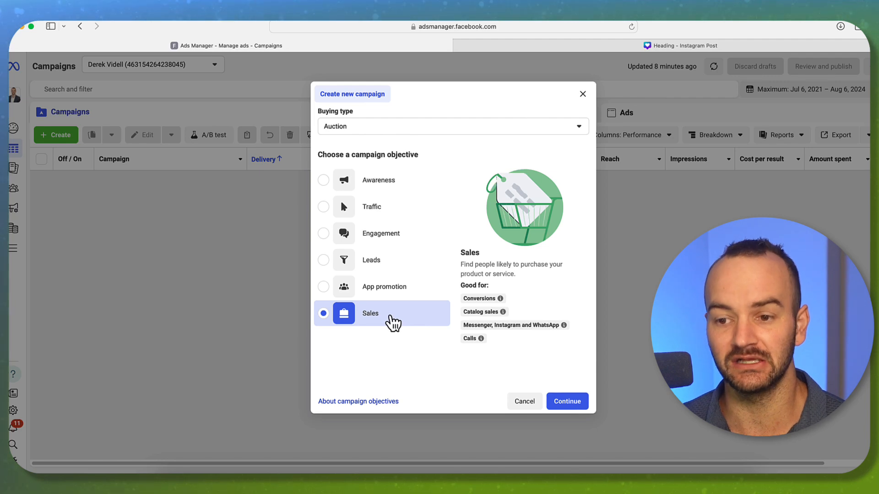
{"action": "left_click", "coordinate": [396, 266]}
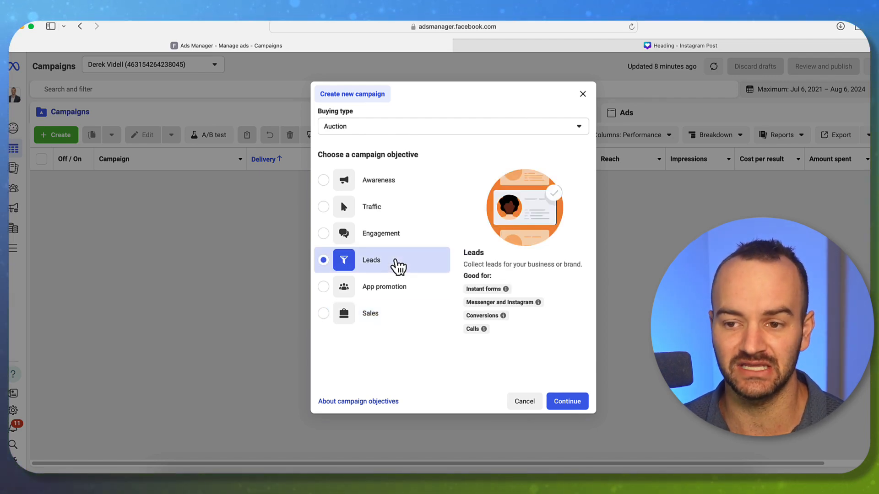
{"action": "left_click", "coordinate": [382, 210]}
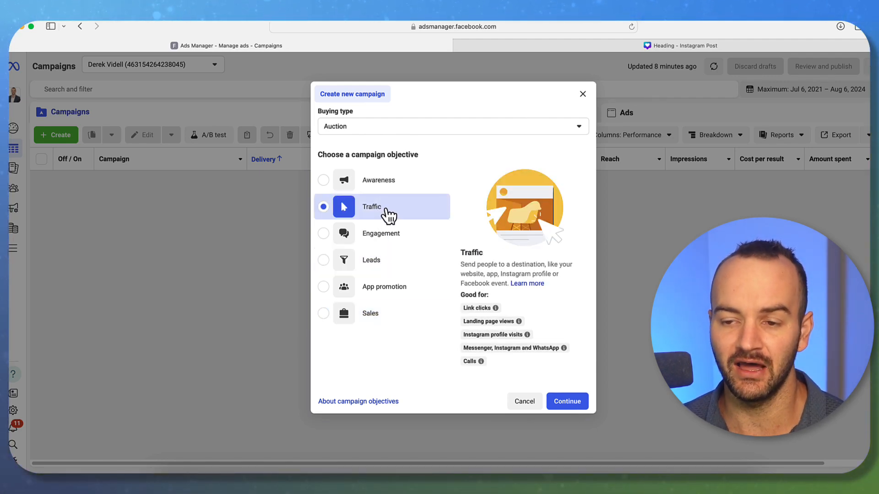
{"action": "left_click", "coordinate": [388, 182]}
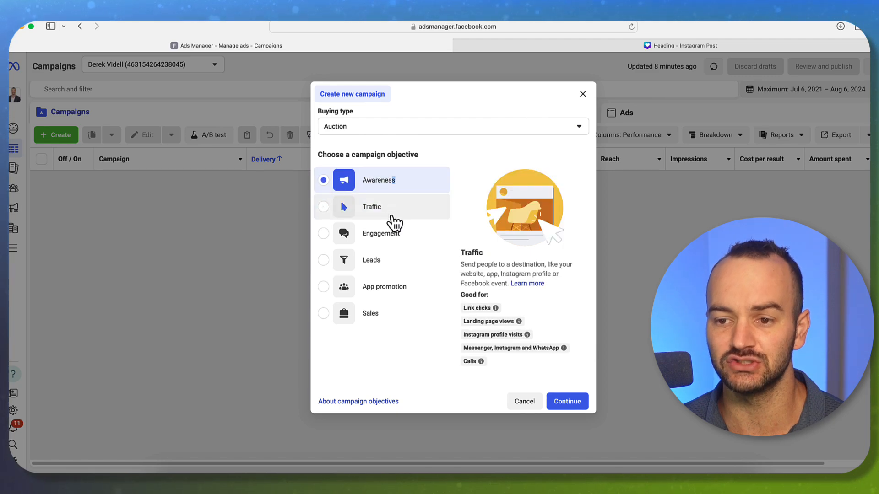
{"action": "left_click", "coordinate": [390, 211]}
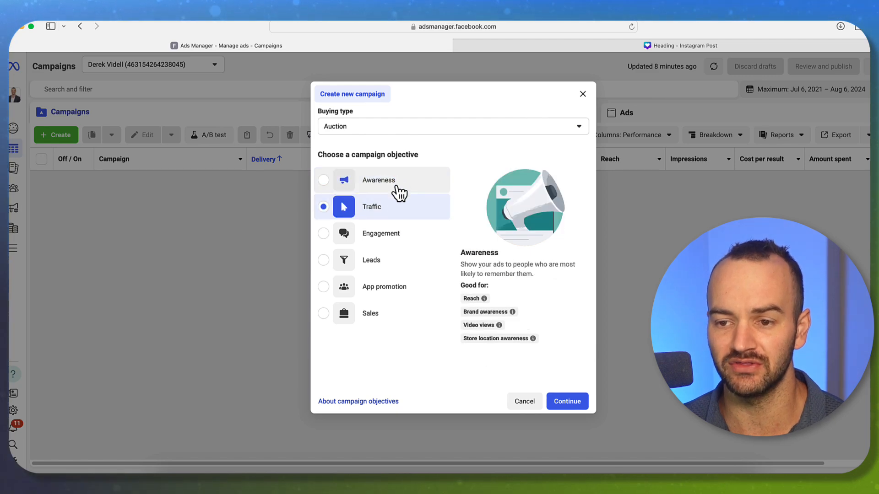
Examine the campaign setup choices offered for the Leads and Sales objectives, and return to the objective selection.
{"action": "left_click", "coordinate": [401, 275]}
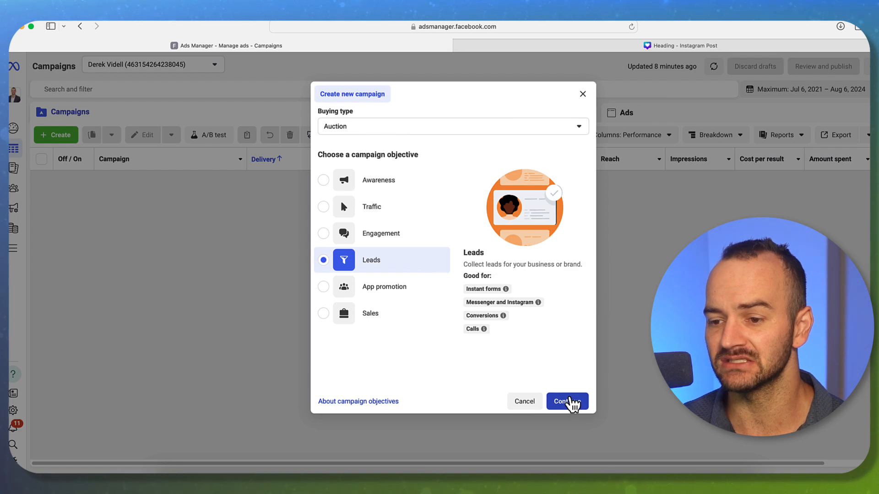
{"action": "left_click", "coordinate": [571, 403]}
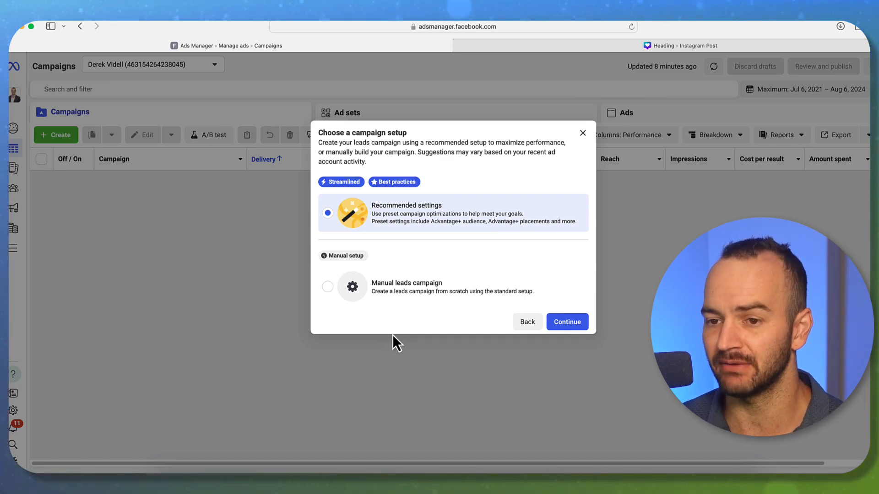
{"action": "left_click", "coordinate": [397, 299]}
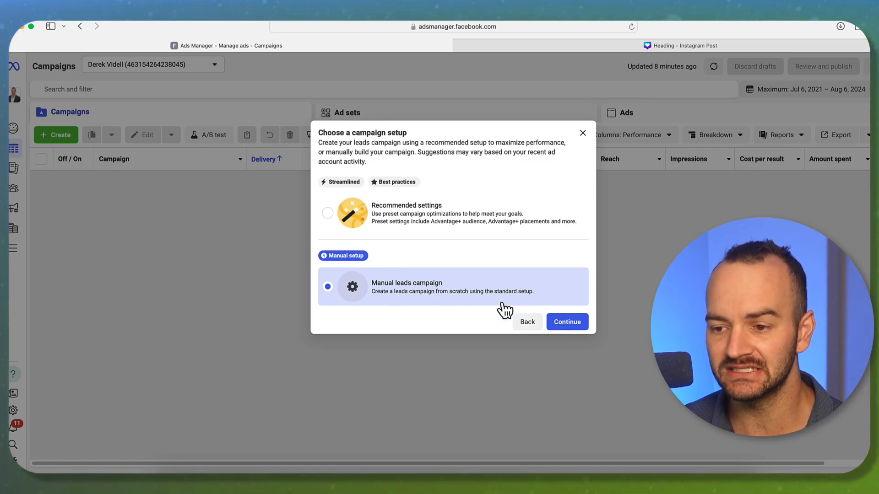
{"action": "left_click", "coordinate": [555, 320]}
{"action": "left_click", "coordinate": [390, 310]}
{"action": "left_click", "coordinate": [567, 400]}
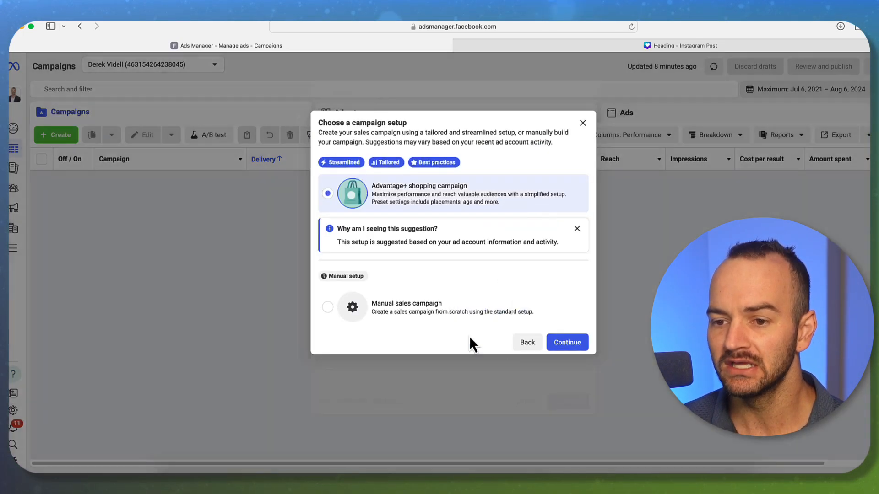
{"action": "left_click", "coordinate": [434, 318]}
{"action": "left_click", "coordinate": [522, 344]}
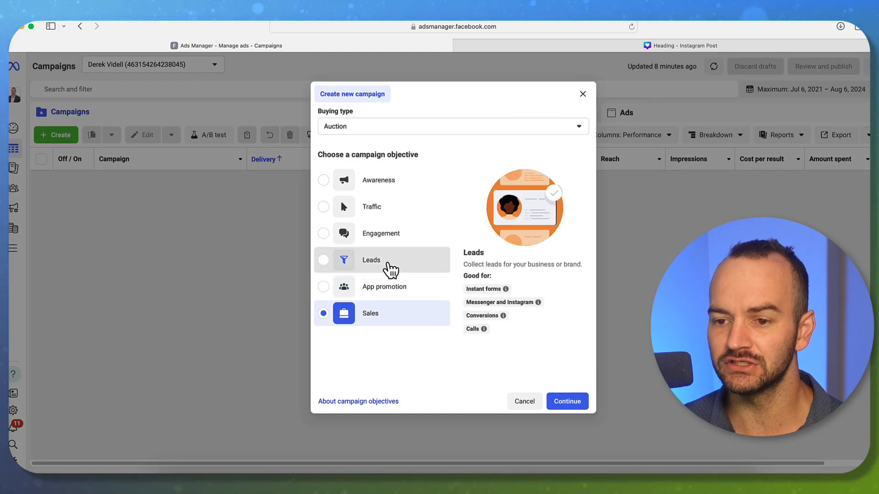
Set the campaign objective to Leads and create the campaign with the Manual leads campaign setup.
{"action": "left_click", "coordinate": [390, 268]}
{"action": "left_click", "coordinate": [558, 396]}
{"action": "left_click", "coordinate": [427, 297]}
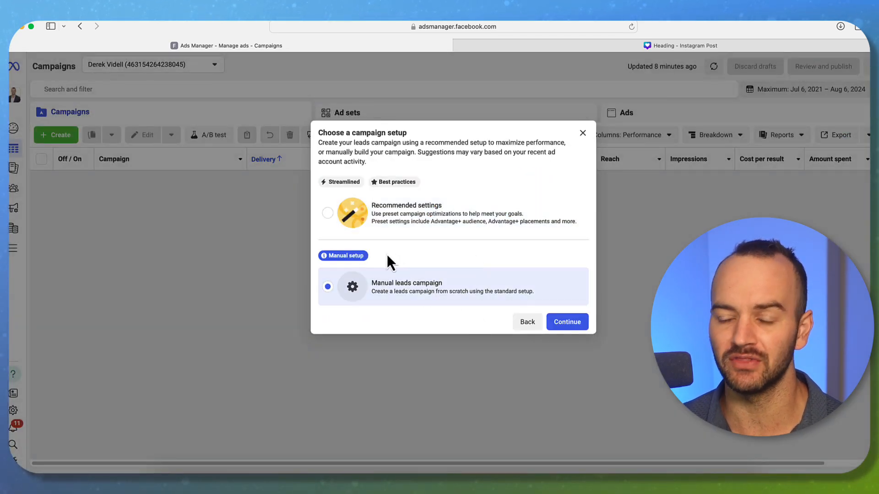
{"action": "left_click", "coordinate": [402, 229]}
{"action": "mouse_move", "coordinate": [362, 186]}
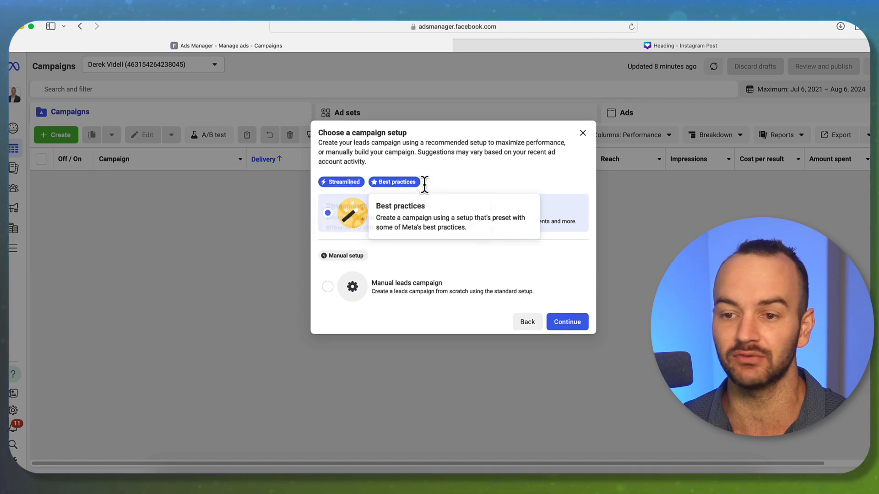
{"action": "left_click", "coordinate": [400, 286]}
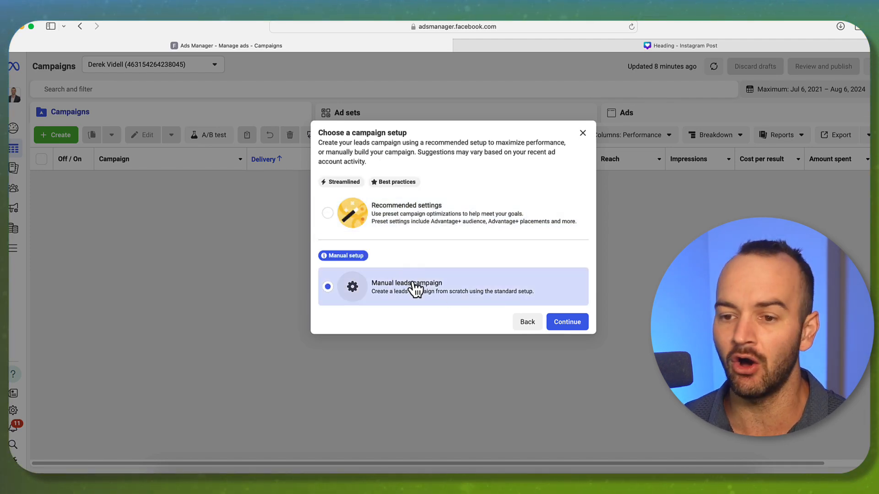
{"action": "left_click", "coordinate": [568, 321]}
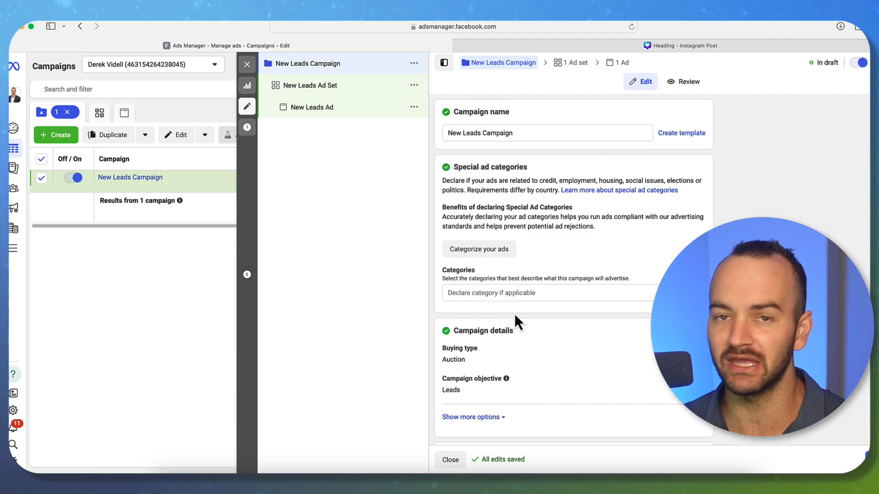
Rename the campaign to "Pro Bots Free Course Premiere".
{"action": "left_click", "coordinate": [514, 133]}
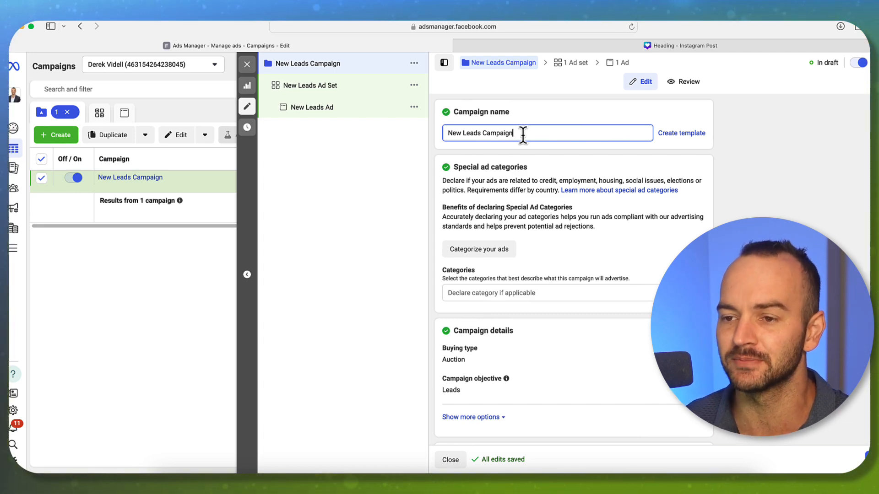
{"action": "triple_click", "coordinate": [522, 134]}
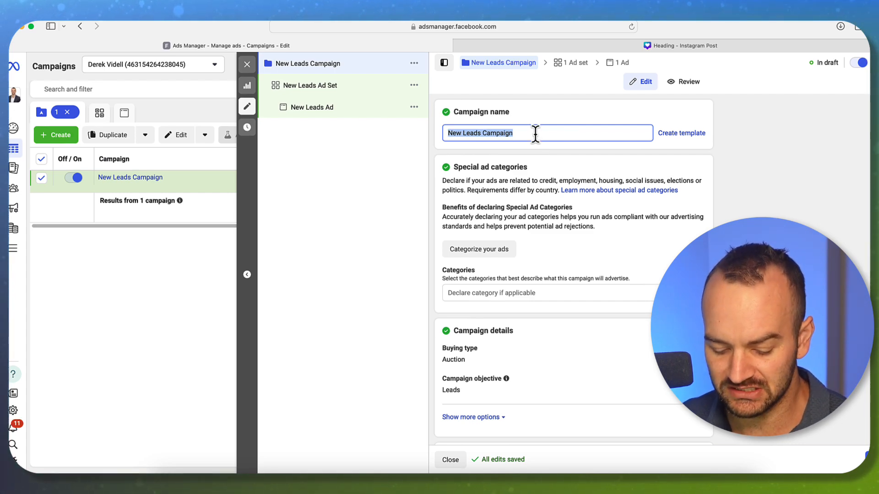
{"action": "type", "text": "Pro Bots Free Cour"}
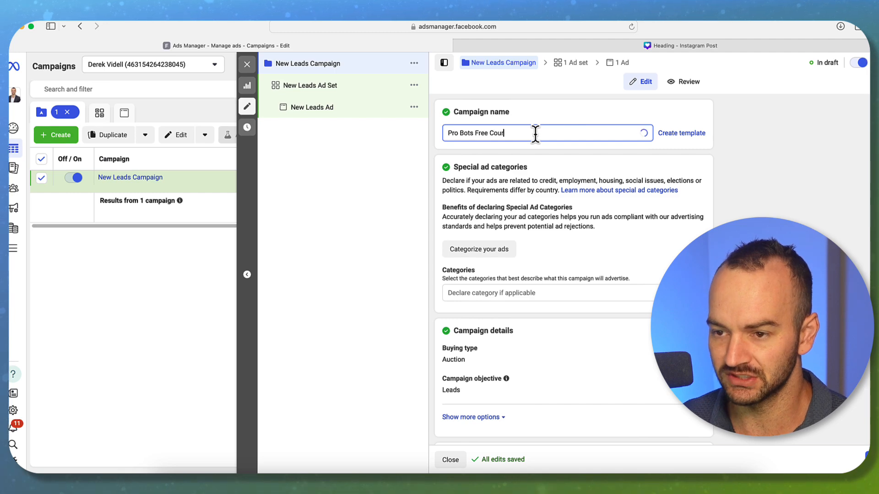
{"action": "type", "text": "se"}
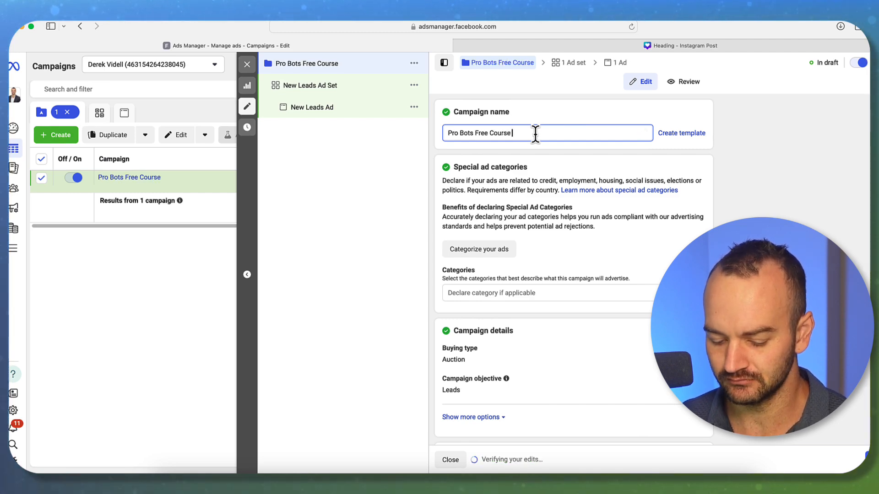
{"action": "type", "text": " Premiere"}
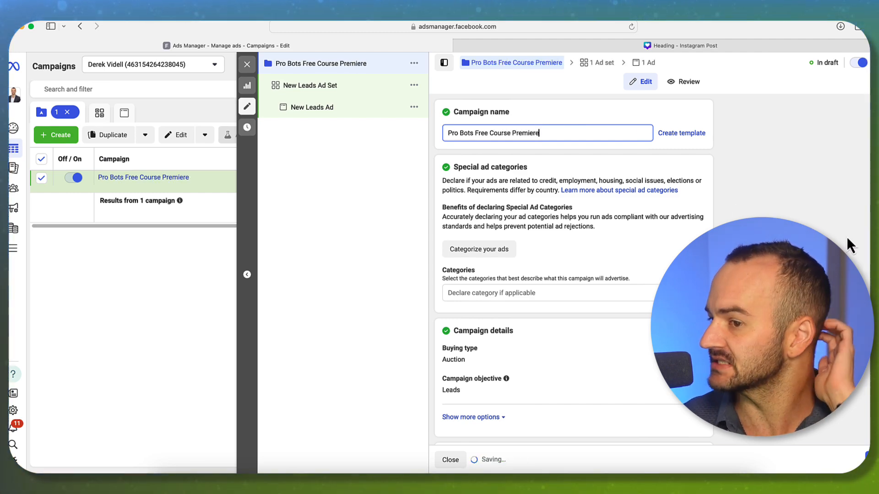
{"action": "left_click", "coordinate": [849, 246]}
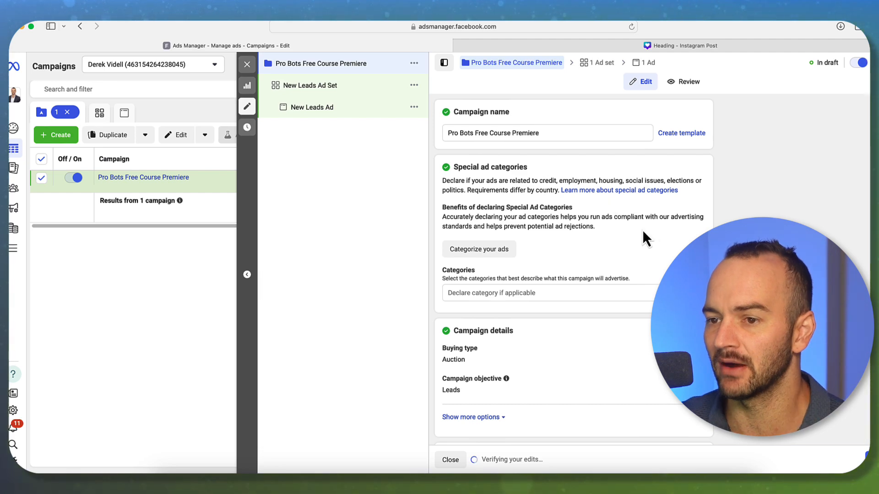
Review the campaign's settings and examine the special ad categories available, leaving all of them unselected.
{"action": "scroll", "coordinate": [631, 251], "scroll_direction": "down", "scroll_amount": 3}
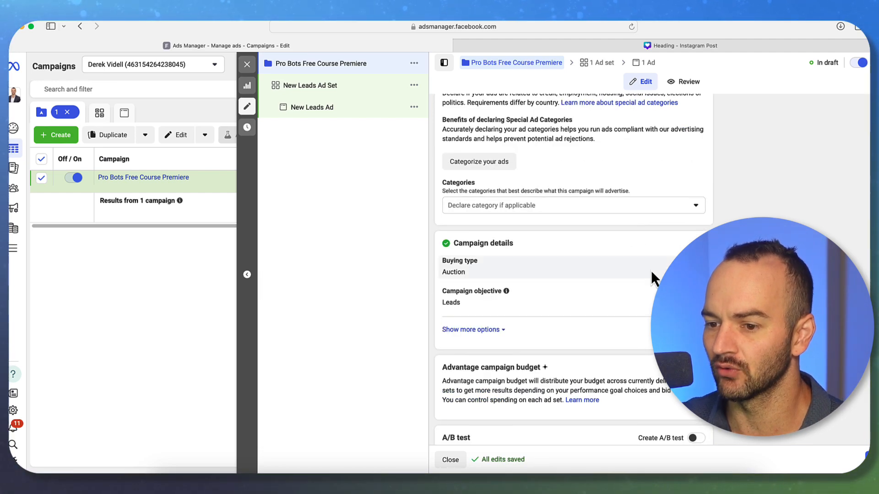
{"action": "scroll", "coordinate": [652, 277], "scroll_direction": "down", "scroll_amount": 2}
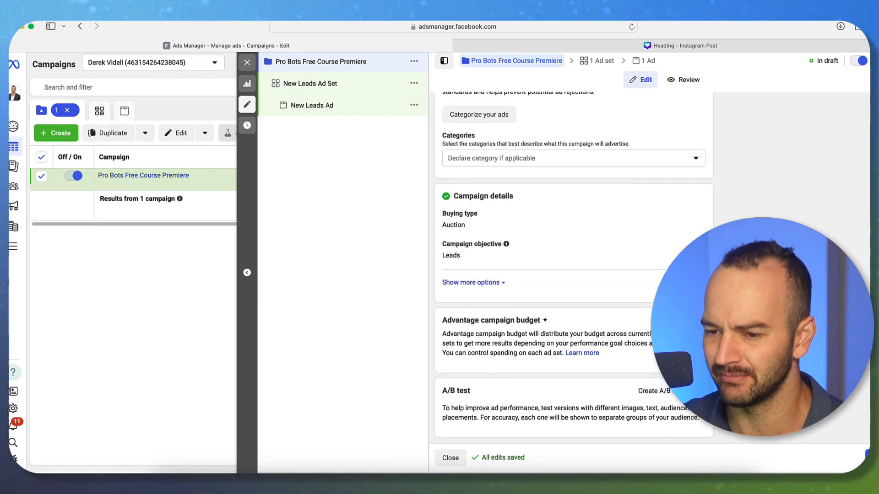
{"action": "scroll", "coordinate": [643, 275], "scroll_direction": "up", "scroll_amount": 3}
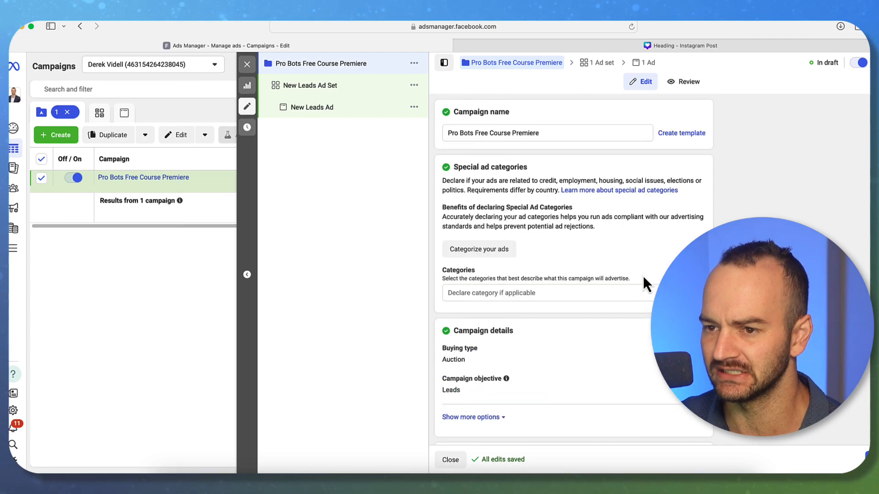
{"action": "left_click", "coordinate": [575, 293]}
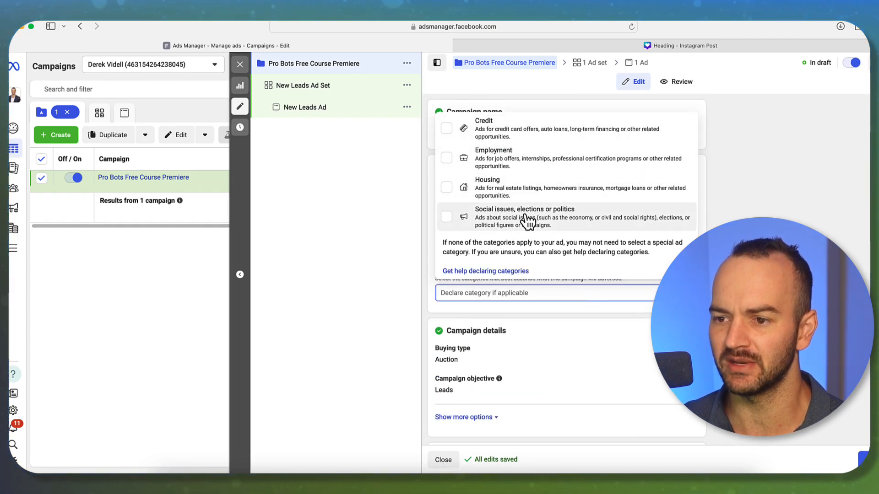
{"action": "left_click", "coordinate": [725, 298]}
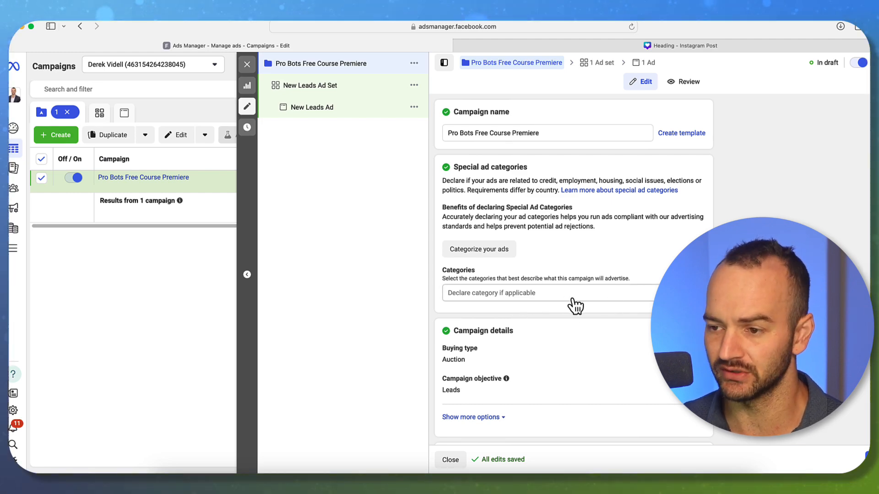
Turn on the Advantage campaign budget with a $20.00 daily budget and dismiss the budget scheduling notice.
{"action": "scroll", "coordinate": [572, 307], "scroll_direction": "down", "scroll_amount": 3}
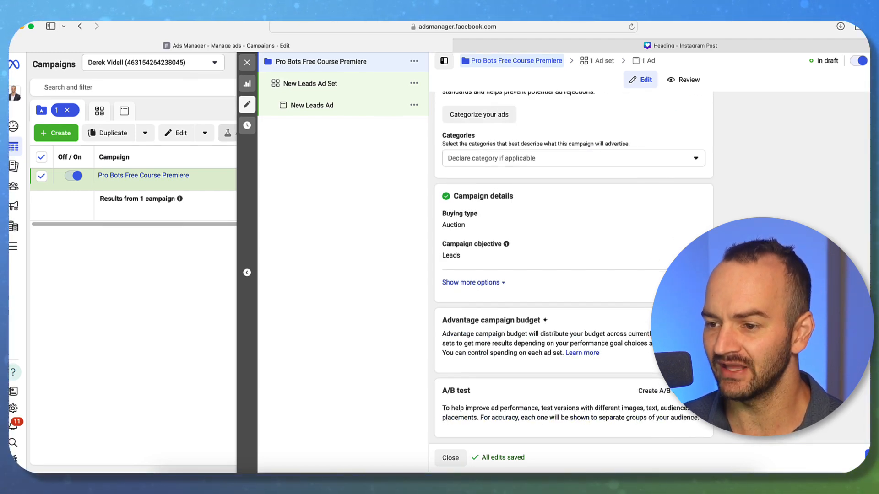
{"action": "left_click", "coordinate": [696, 320]}
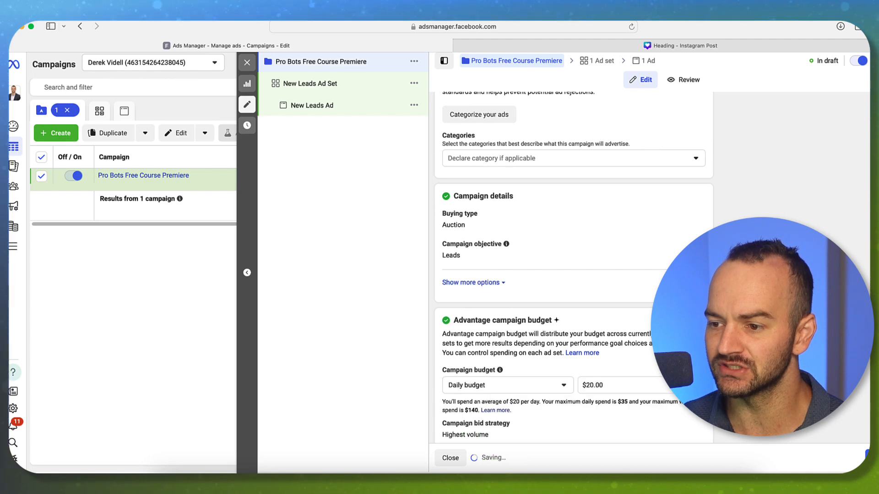
{"action": "scroll", "coordinate": [618, 344], "scroll_direction": "down", "scroll_amount": 2}
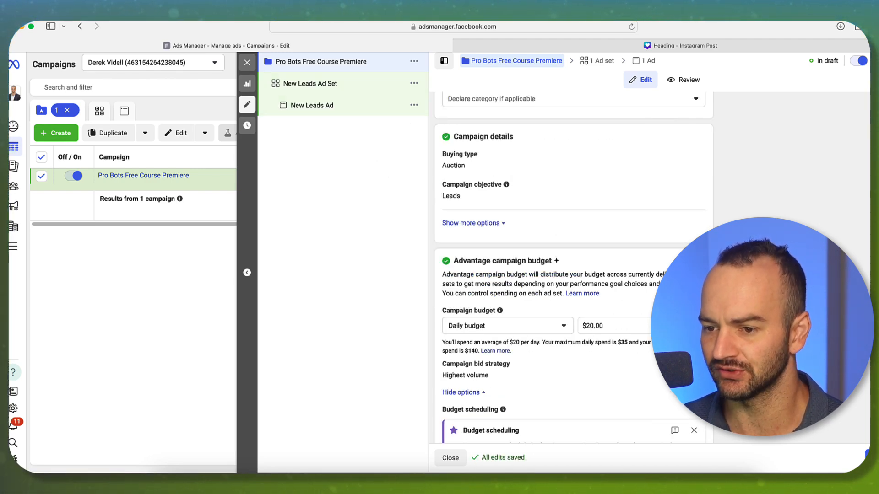
{"action": "scroll", "coordinate": [636, 347], "scroll_direction": "down", "scroll_amount": 3}
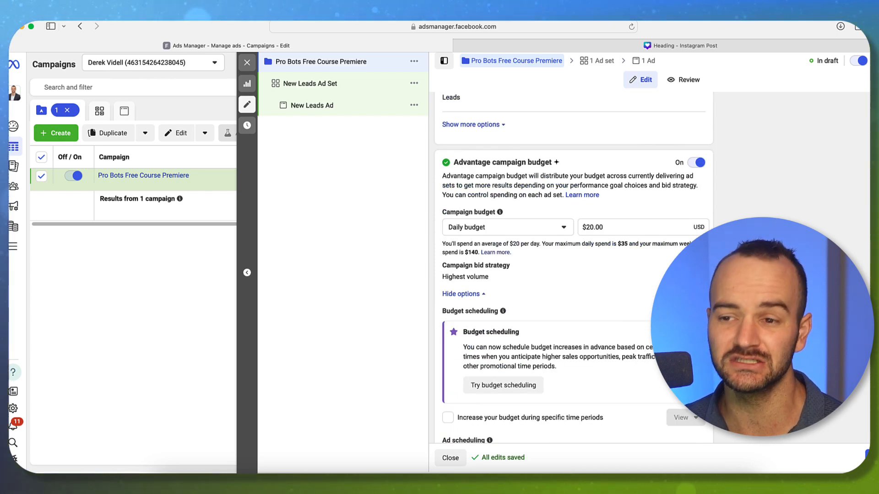
{"action": "left_click", "coordinate": [694, 333]}
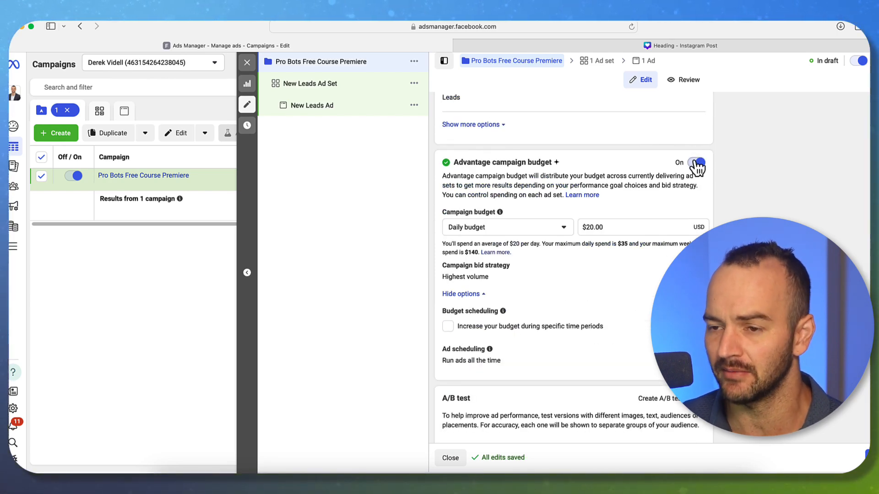
Turn on the A/B test for the campaign and switch it off again.
{"action": "scroll", "coordinate": [572, 268], "scroll_direction": "down", "scroll_amount": 1}
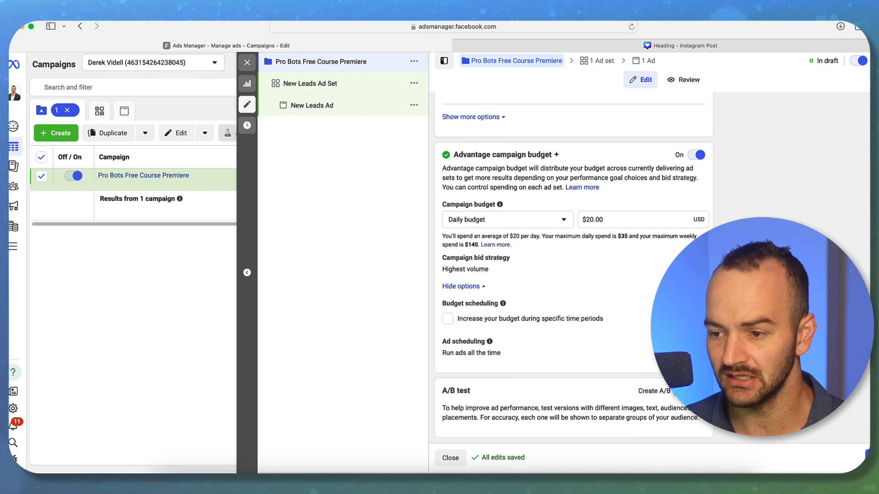
{"action": "left_click", "coordinate": [696, 391]}
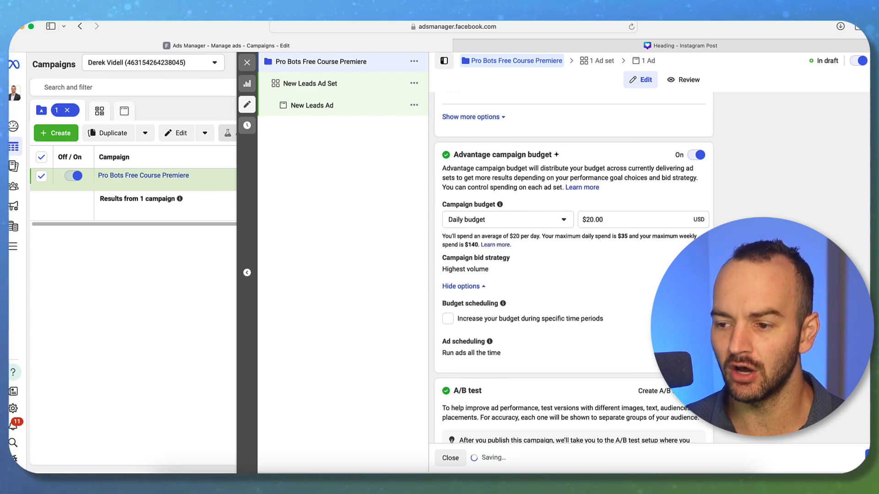
{"action": "left_click", "coordinate": [696, 391]}
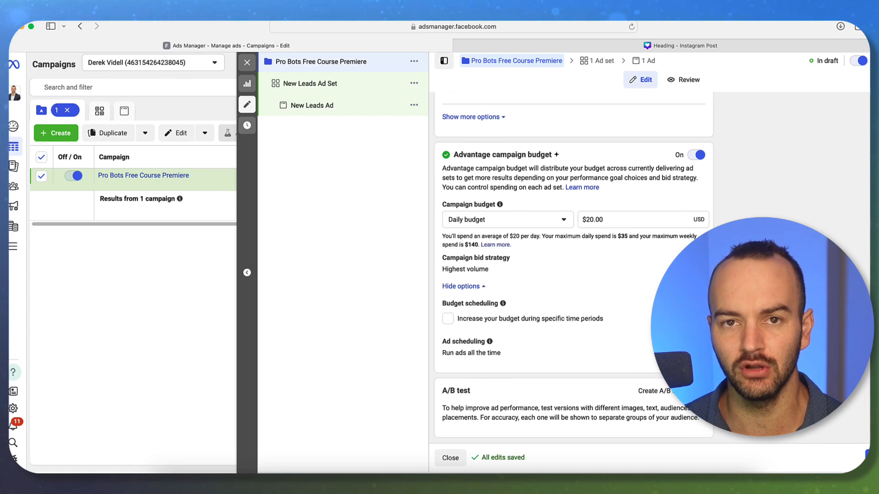
{"action": "scroll", "coordinate": [572, 265], "scroll_direction": "up", "scroll_amount": 3}
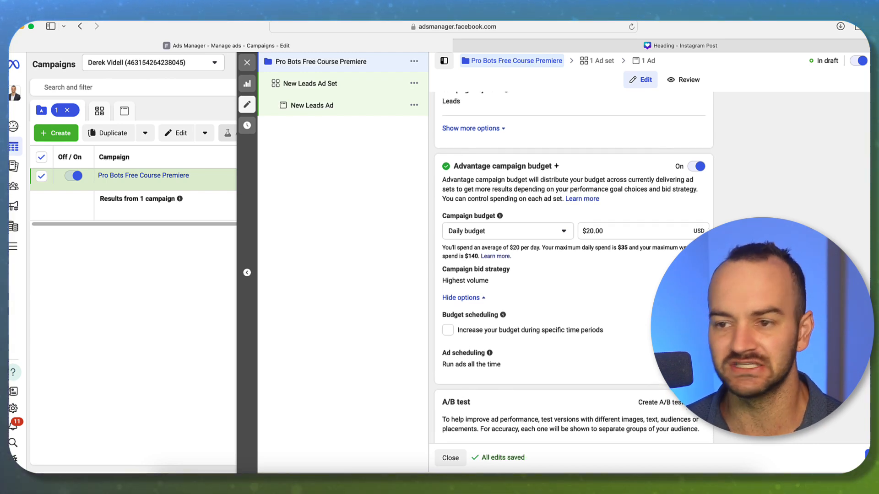
{"action": "scroll", "coordinate": [572, 266], "scroll_direction": "down", "scroll_amount": 3}
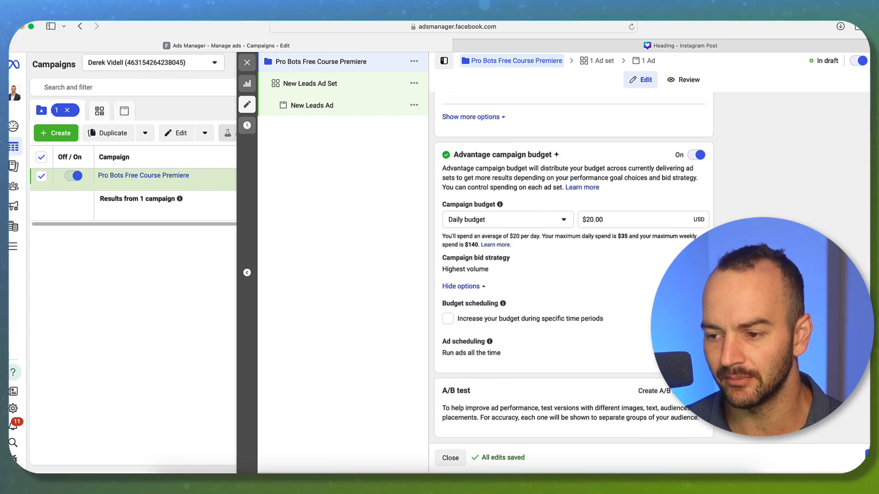
Open the new leads ad set and change its Facebook Page to the advertiser's own page, listed under Instagram Marketing Secrets Podcast.
{"action": "left_click", "coordinate": [601, 63]}
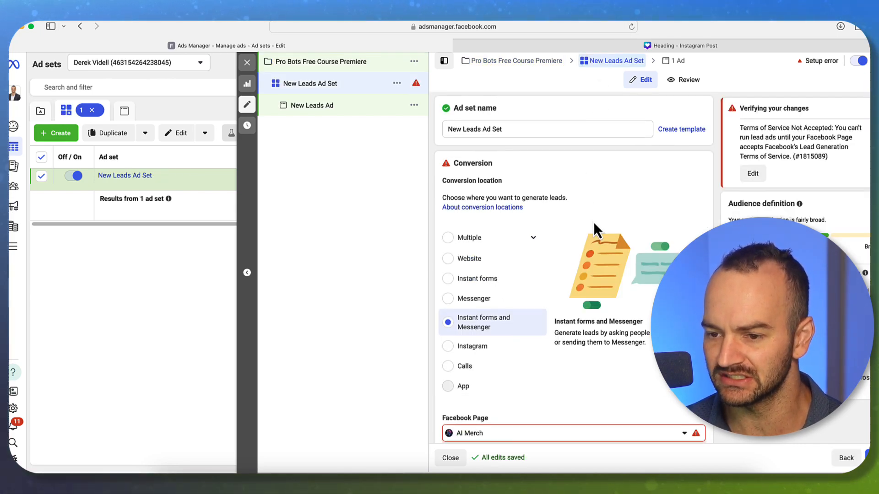
{"action": "scroll", "coordinate": [605, 265], "scroll_direction": "down", "scroll_amount": 2}
{"action": "left_click", "coordinate": [654, 390]}
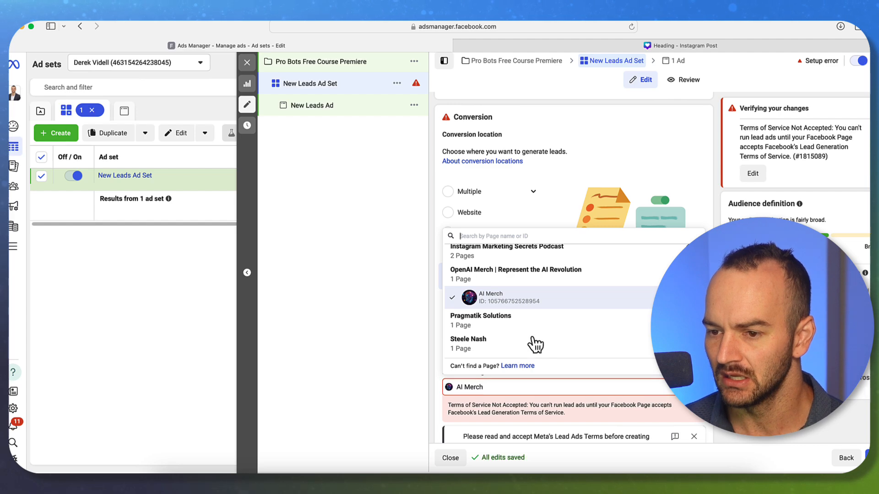
{"action": "scroll", "coordinate": [508, 297], "scroll_direction": "up", "scroll_amount": 5}
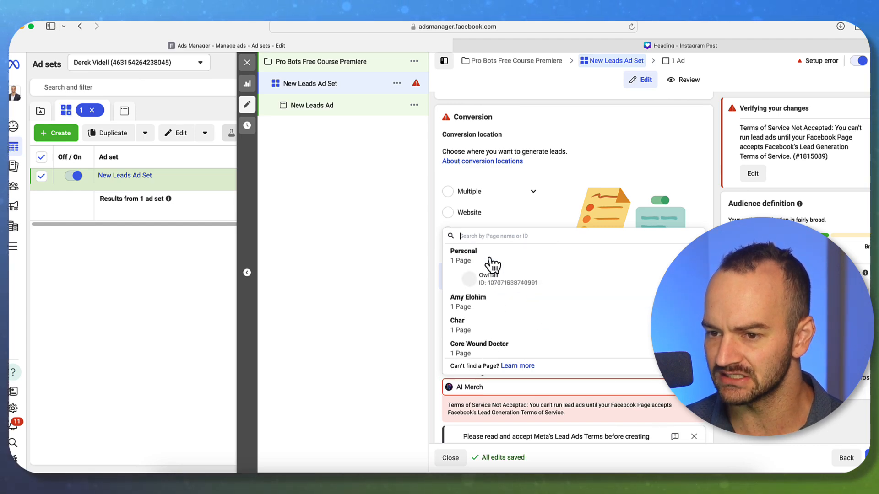
{"action": "scroll", "coordinate": [512, 293], "scroll_direction": "down", "scroll_amount": 3}
{"action": "left_click", "coordinate": [522, 315]}
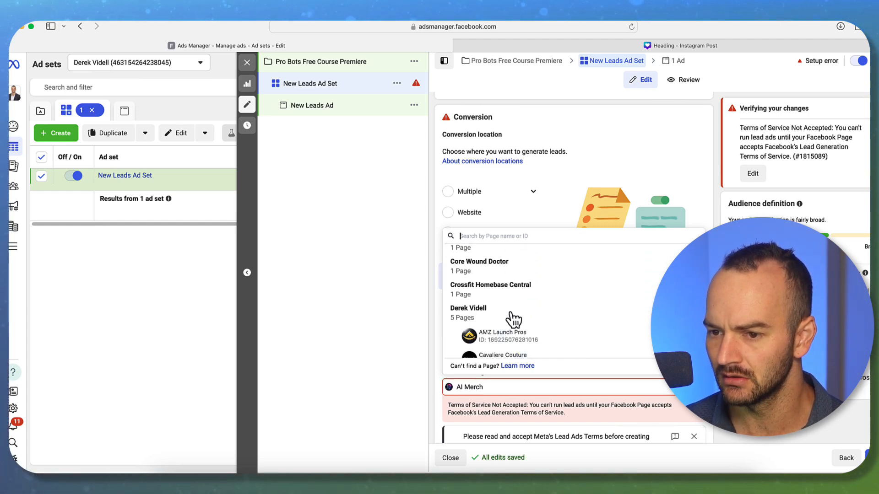
{"action": "scroll", "coordinate": [516, 317], "scroll_direction": "down", "scroll_amount": 2}
{"action": "scroll", "coordinate": [516, 313], "scroll_direction": "down", "scroll_amount": 4}
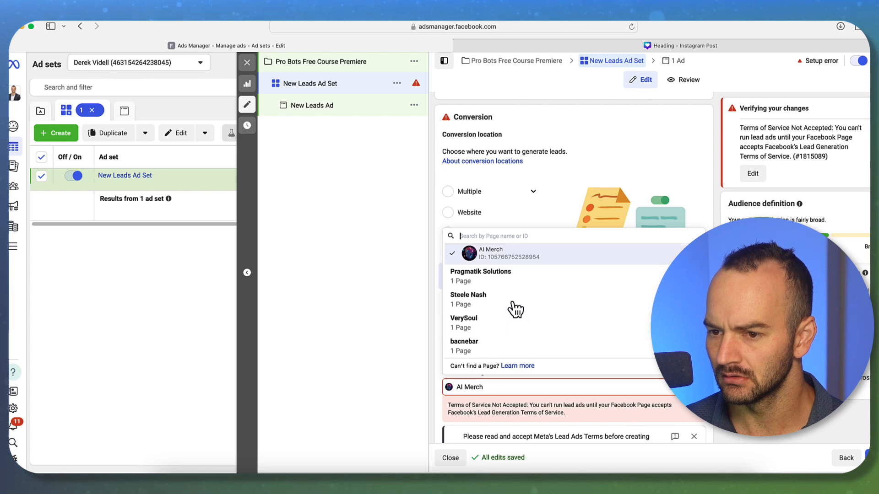
{"action": "scroll", "coordinate": [513, 308], "scroll_direction": "up", "scroll_amount": 1}
{"action": "scroll", "coordinate": [514, 307], "scroll_direction": "up", "scroll_amount": 1}
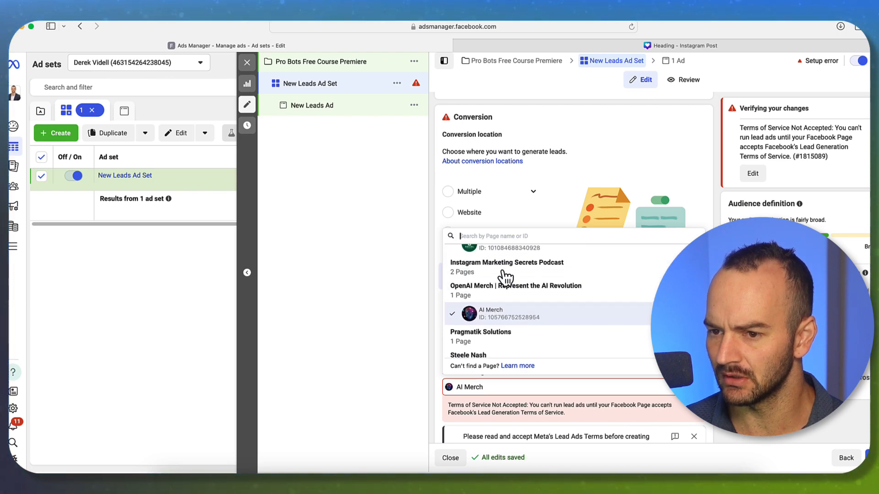
{"action": "left_click", "coordinate": [505, 274]}
{"action": "left_click", "coordinate": [514, 311]}
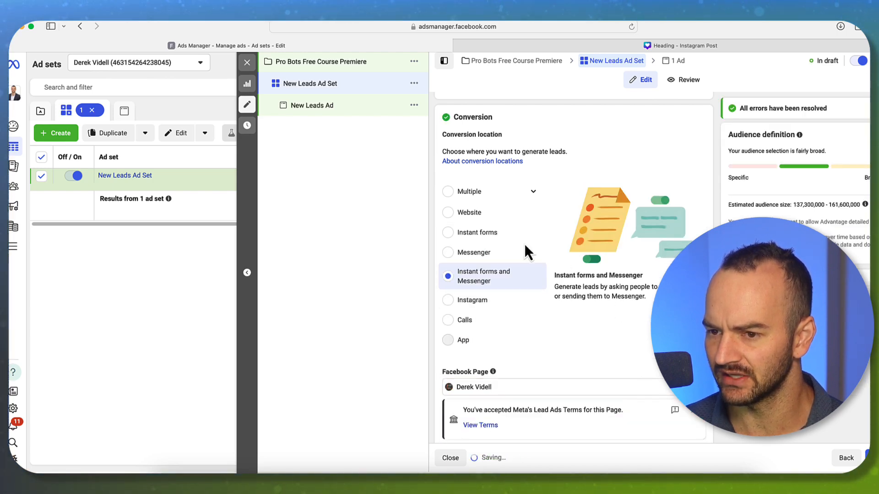
Try Website and Multiple as the ad set's conversion location.
{"action": "scroll", "coordinate": [586, 201], "scroll_direction": "up", "scroll_amount": 2}
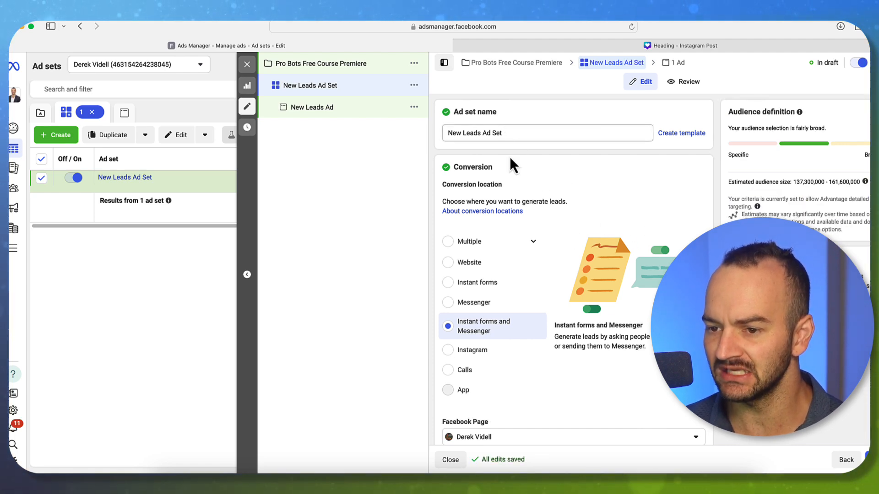
{"action": "left_click", "coordinate": [471, 265]}
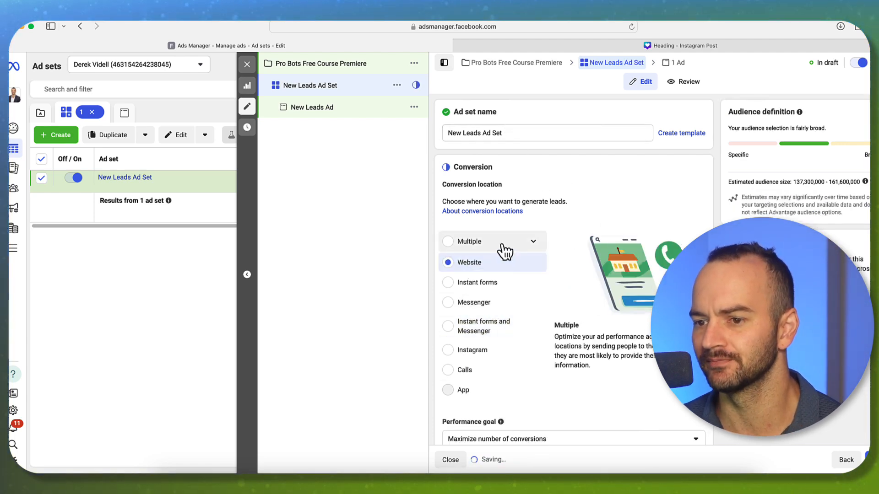
{"action": "left_click", "coordinate": [529, 247]}
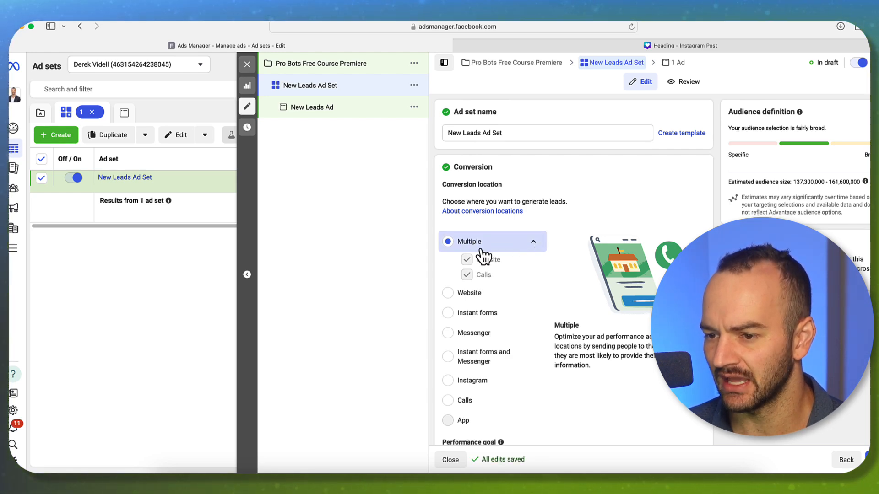
Switch the conversion location to Calls and examine its performance goal, Facebook Page and cost per result settings.
{"action": "left_click", "coordinate": [476, 403]}
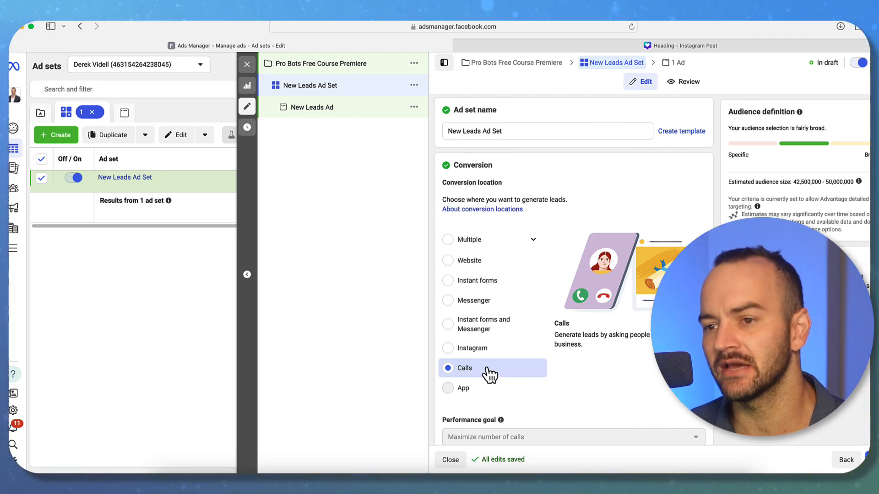
{"action": "scroll", "coordinate": [488, 368], "scroll_direction": "down", "scroll_amount": 3}
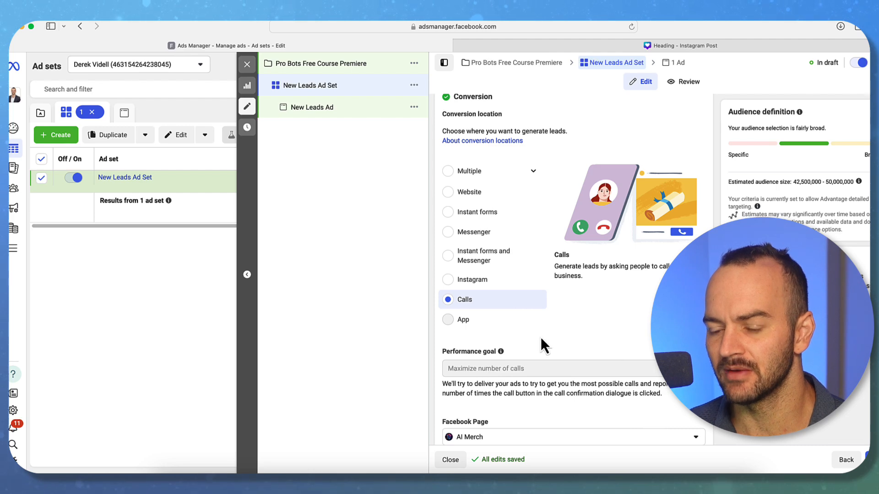
{"action": "scroll", "coordinate": [539, 339], "scroll_direction": "down", "scroll_amount": 3}
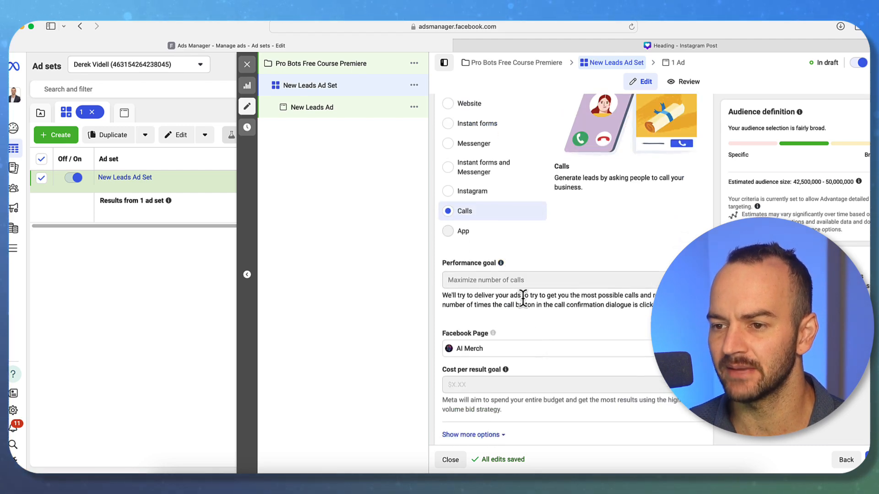
{"action": "scroll", "coordinate": [523, 300], "scroll_direction": "up", "scroll_amount": 5}
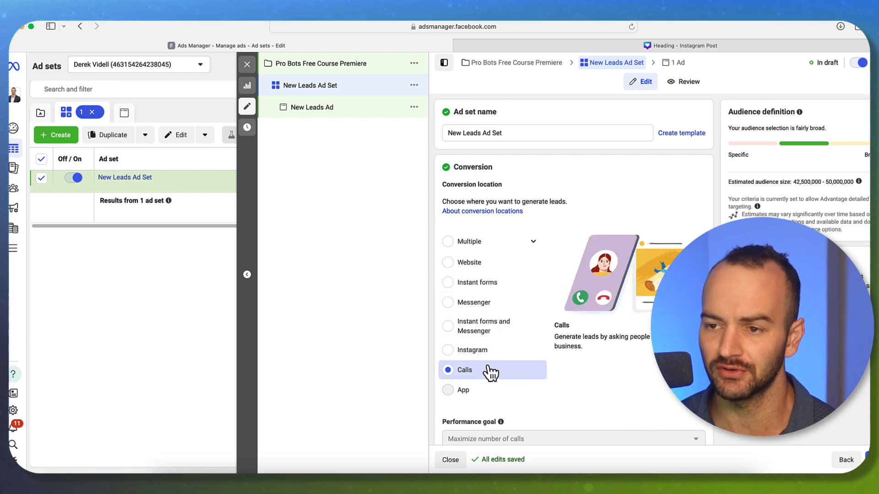
Set the ad set's conversion location to Website and check which pixels are available for tracking conversions.
{"action": "left_click", "coordinate": [521, 275]}
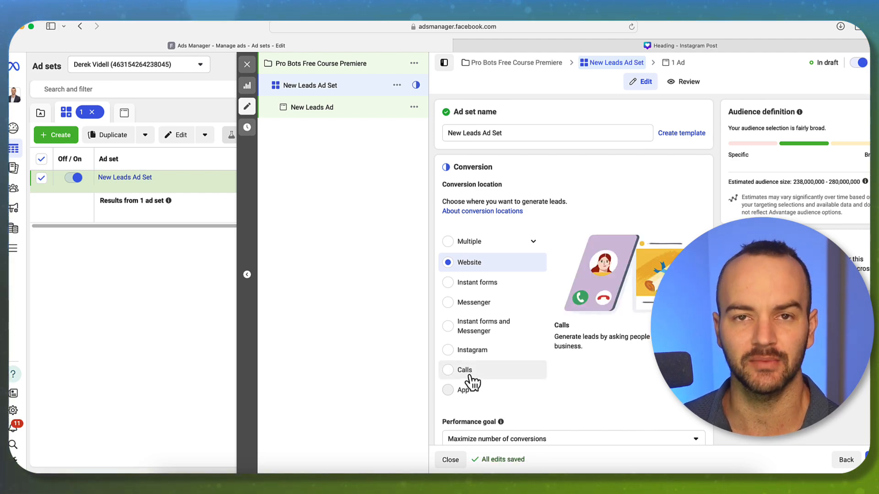
{"action": "scroll", "coordinate": [624, 192], "scroll_direction": "down", "scroll_amount": 2}
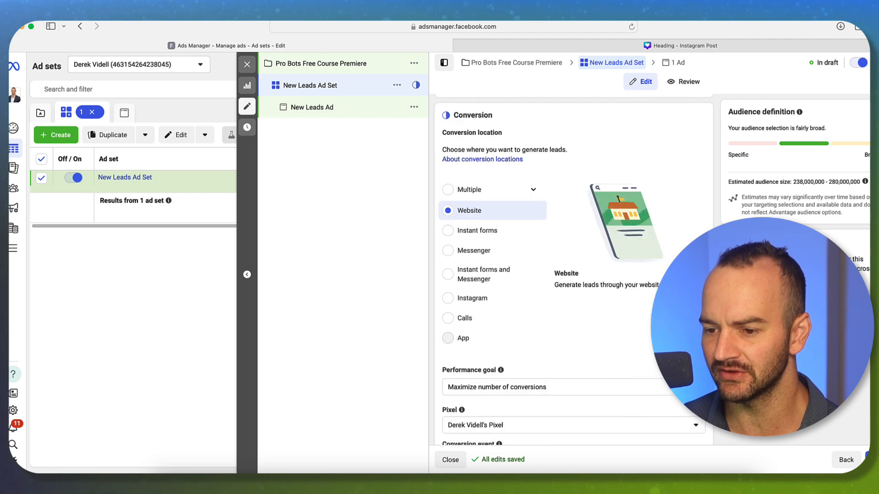
{"action": "scroll", "coordinate": [572, 270], "scroll_direction": "down", "scroll_amount": 5}
{"action": "left_click", "coordinate": [489, 243]}
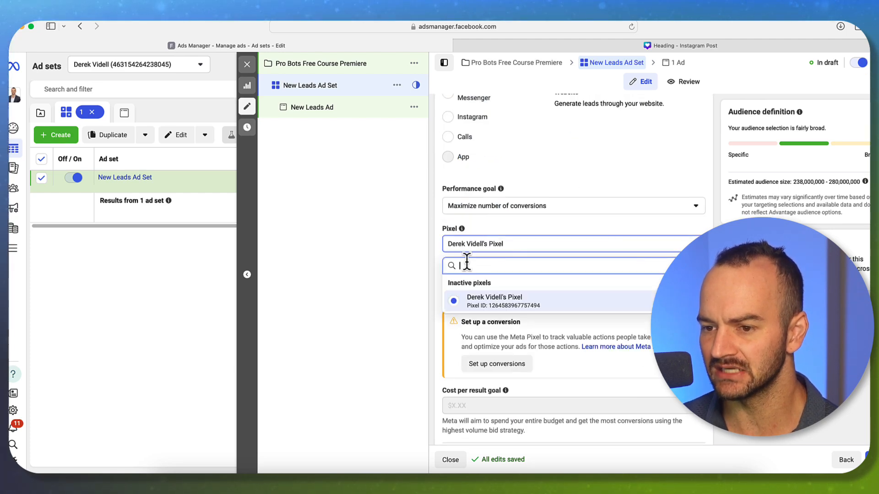
{"action": "left_click", "coordinate": [514, 250]}
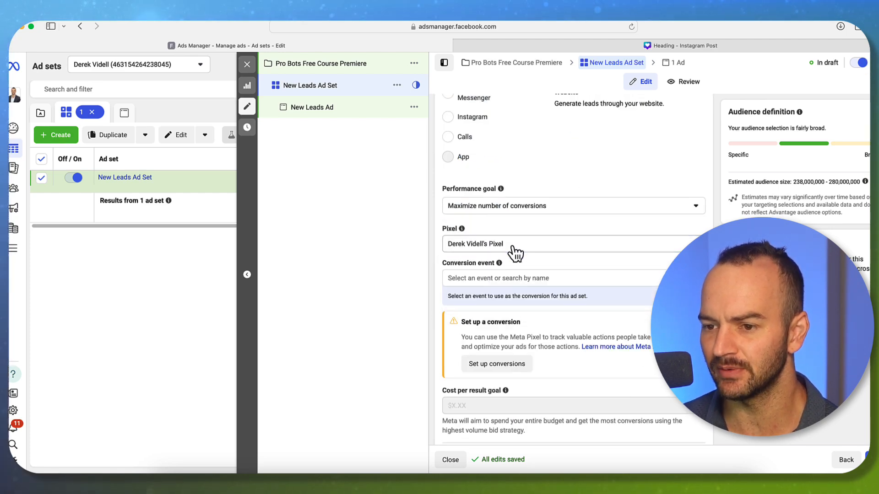
Examine the conversion events offered for the website ad set without choosing one.
{"action": "left_click", "coordinate": [561, 279]}
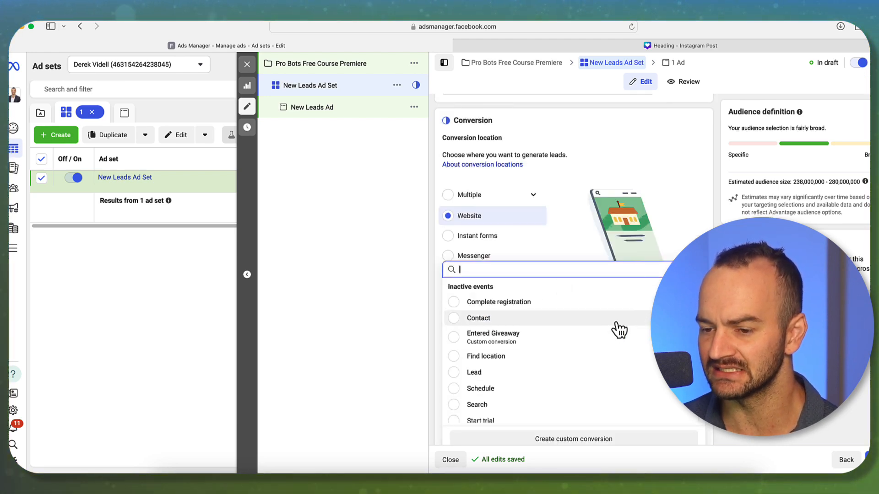
{"action": "scroll", "coordinate": [611, 339], "scroll_direction": "down", "scroll_amount": 3}
{"action": "scroll", "coordinate": [608, 348], "scroll_direction": "down", "scroll_amount": 3}
{"action": "scroll", "coordinate": [608, 348], "scroll_direction": "up", "scroll_amount": 6}
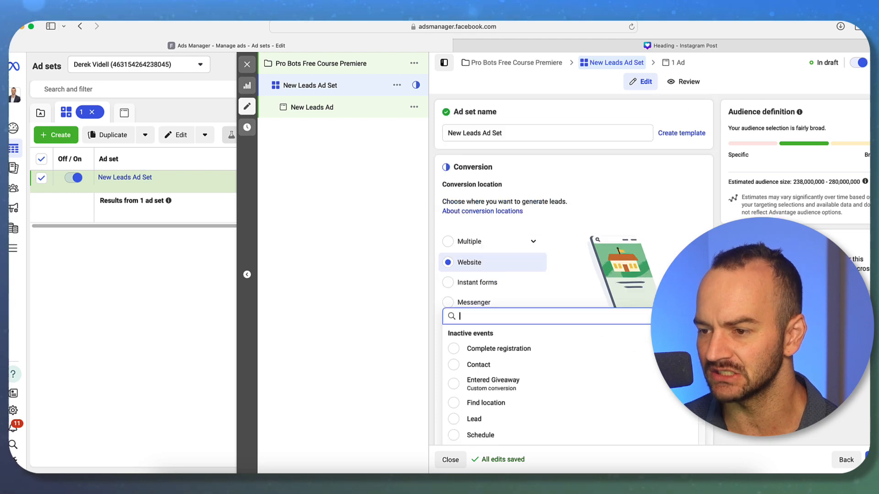
{"action": "left_click", "coordinate": [732, 334]}
{"action": "scroll", "coordinate": [573, 275], "scroll_direction": "down", "scroll_amount": 4}
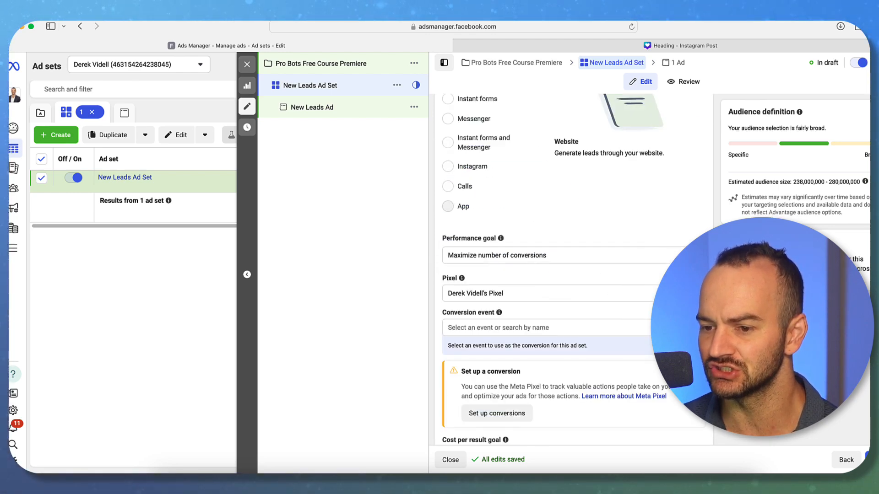
{"action": "scroll", "coordinate": [573, 275], "scroll_direction": "up", "scroll_amount": 4}
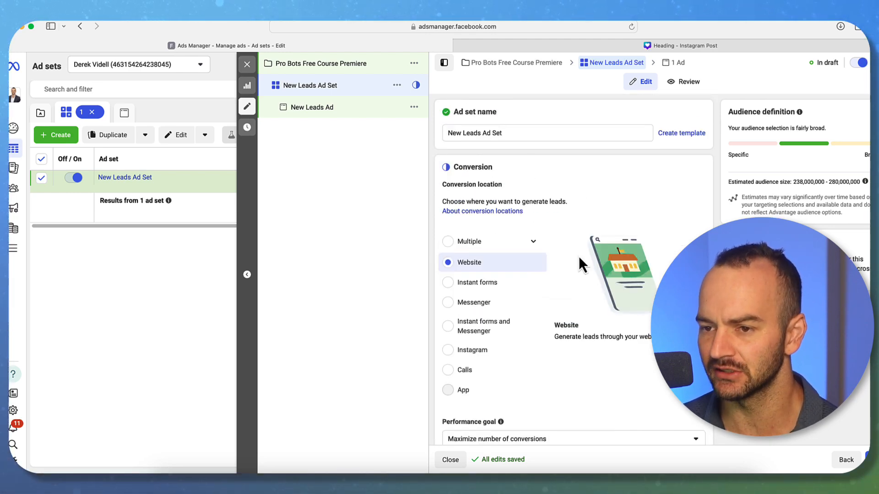
{"action": "scroll", "coordinate": [586, 275], "scroll_direction": "down", "scroll_amount": 5}
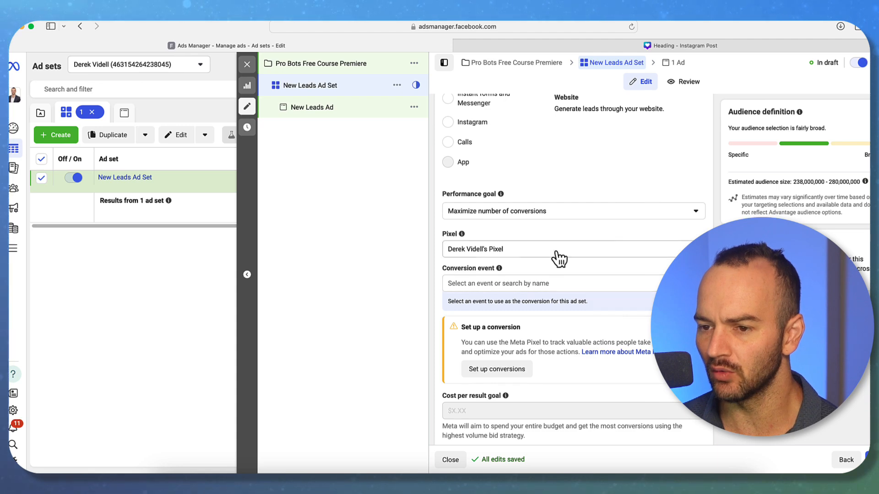
Check the list of pixels available for the ad set and leave the current pixel selected.
{"action": "left_click", "coordinate": [557, 253]}
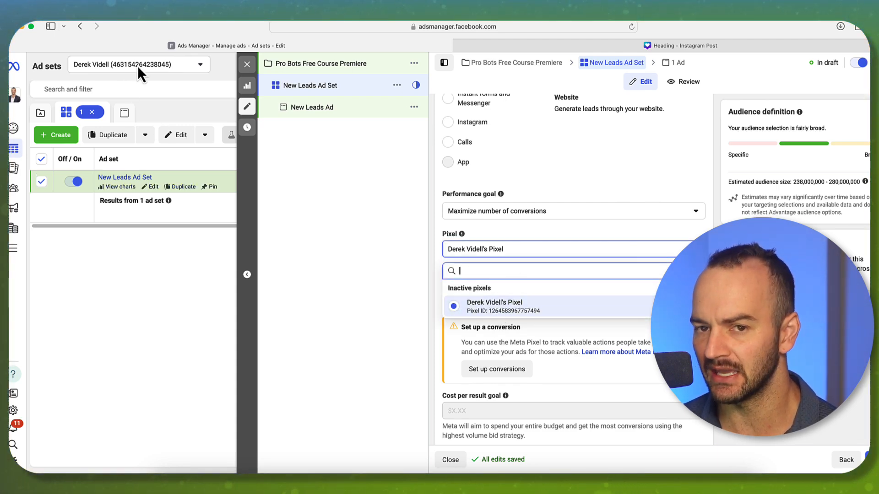
{"action": "left_click", "coordinate": [33, 26]}
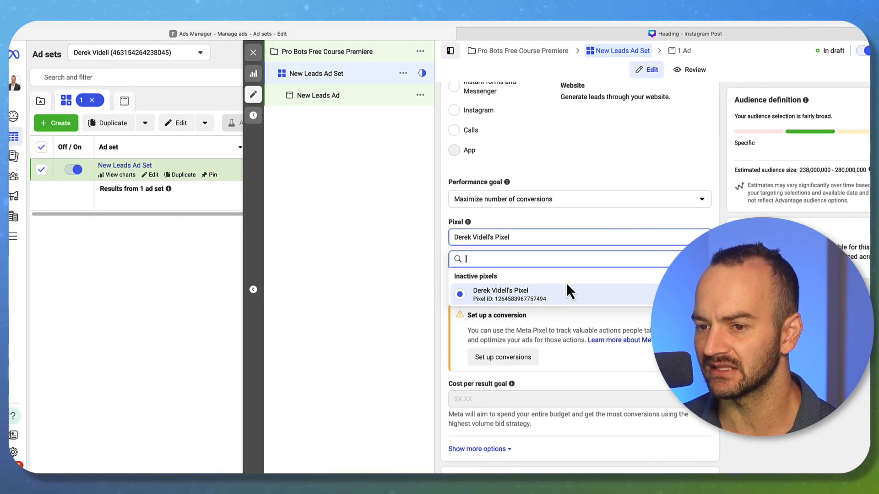
{"action": "left_click", "coordinate": [567, 239]}
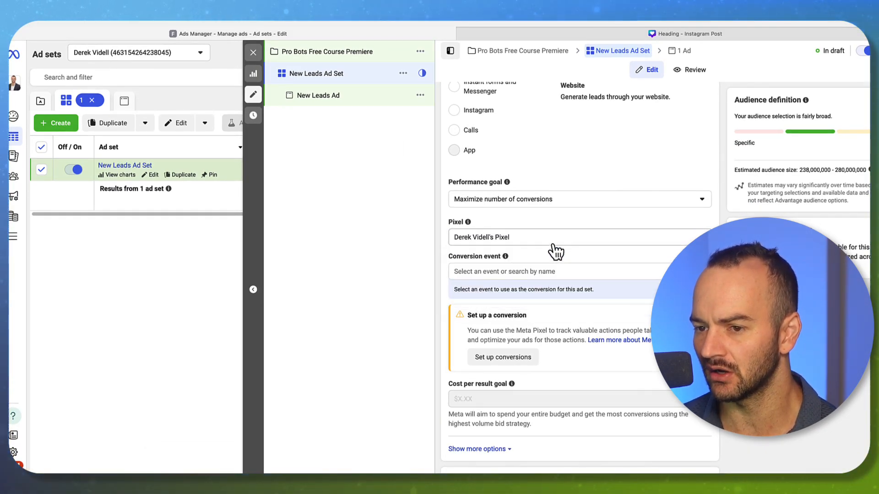
Look through the full conversion event list down to Purchase and close it without a selection.
{"action": "left_click", "coordinate": [555, 274]}
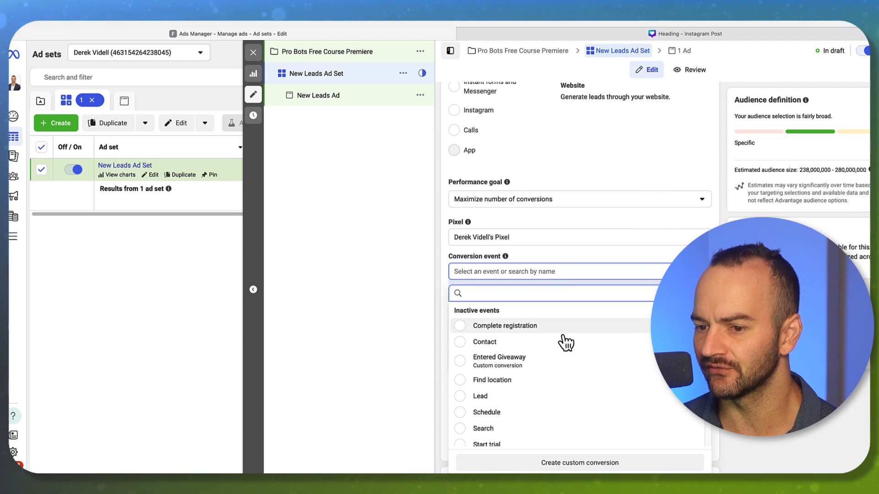
{"action": "scroll", "coordinate": [548, 383], "scroll_direction": "down", "scroll_amount": 5}
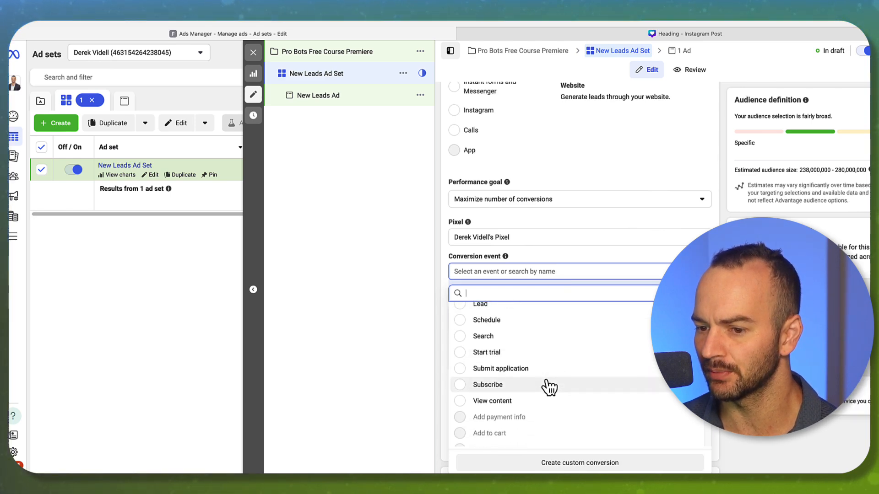
{"action": "left_click", "coordinate": [486, 440]}
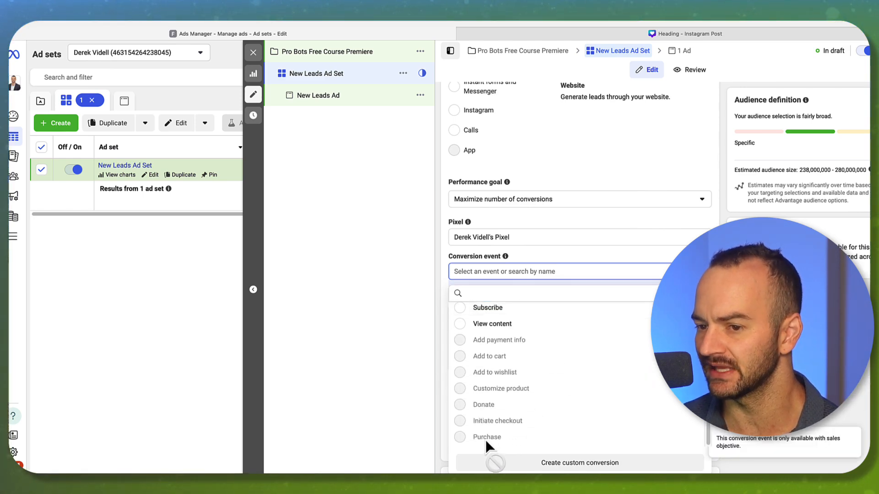
{"action": "key", "text": "Escape"}
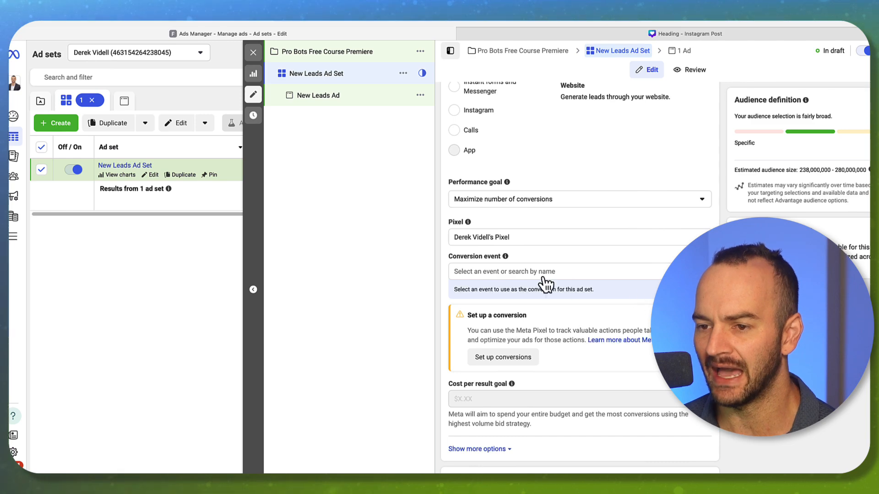
Choose Lead as the conversion event for the website ad set.
{"action": "scroll", "coordinate": [588, 279], "scroll_direction": "up", "scroll_amount": 3}
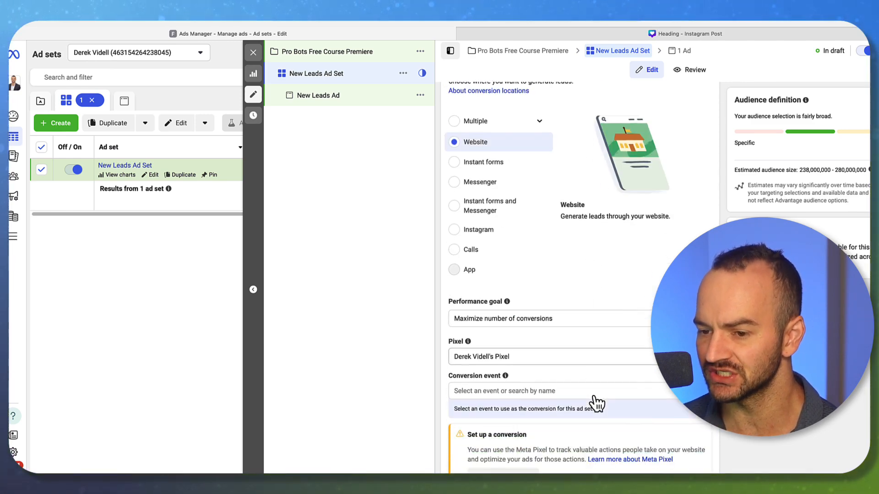
{"action": "scroll", "coordinate": [559, 396], "scroll_direction": "down", "scroll_amount": 2}
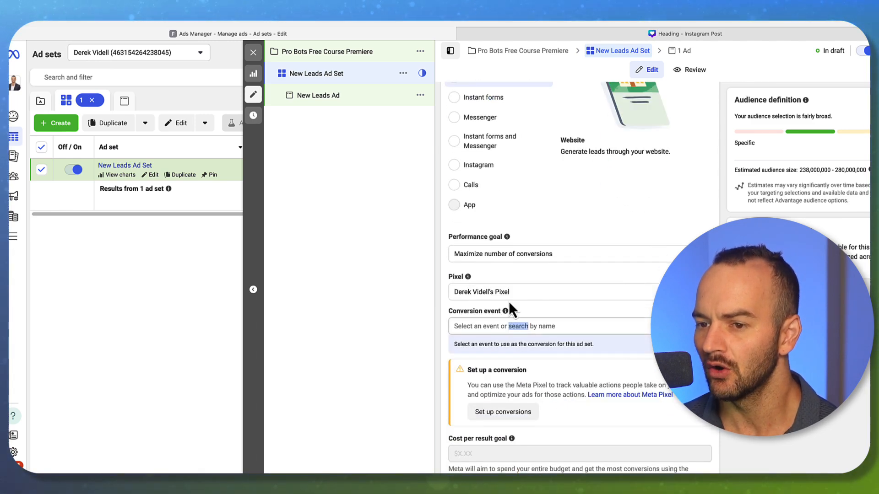
{"action": "left_click", "coordinate": [506, 327]}
{"action": "left_click", "coordinate": [496, 234]}
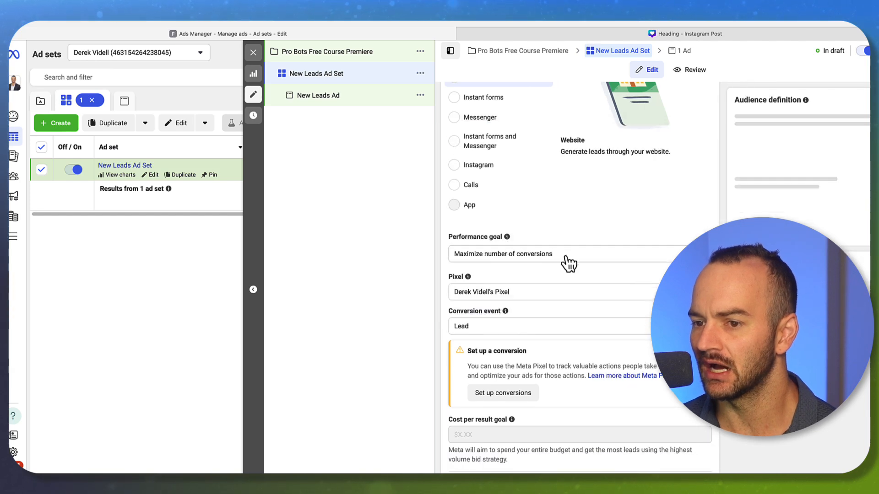
Try Instant forms as the ad set's conversion location and return to Website.
{"action": "scroll", "coordinate": [569, 263], "scroll_direction": "up", "scroll_amount": 4}
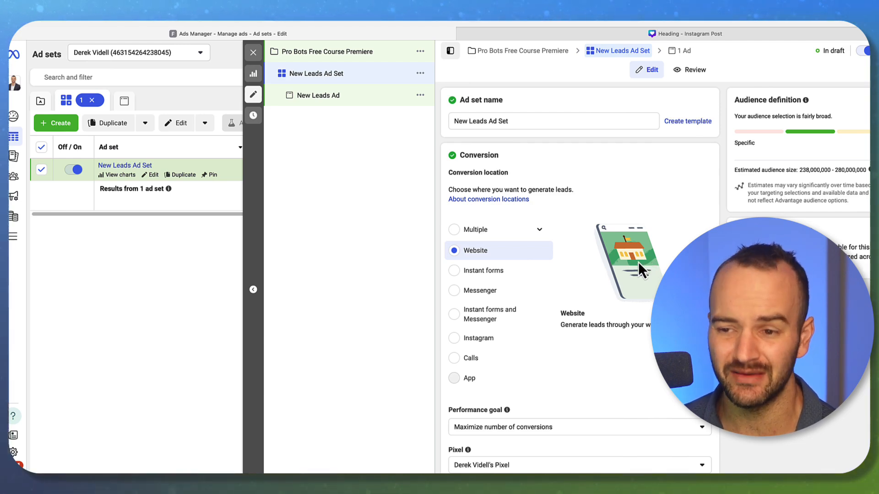
{"action": "left_click", "coordinate": [479, 275]}
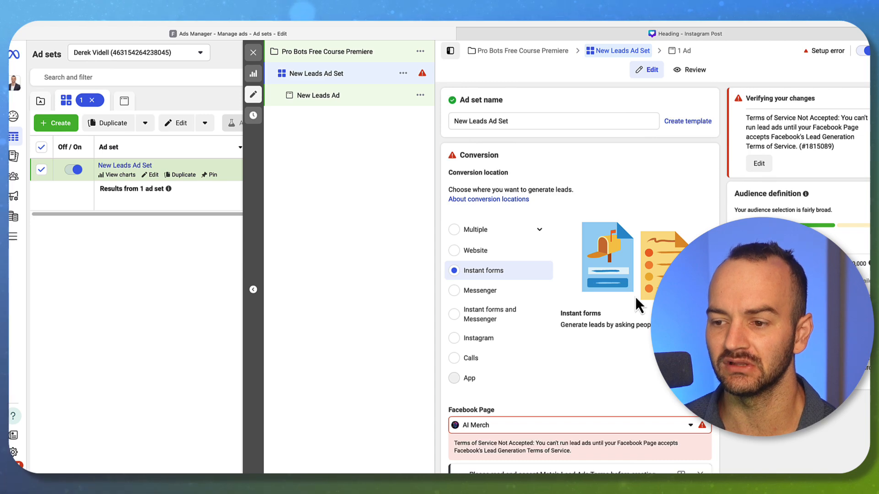
{"action": "left_click", "coordinate": [471, 252]}
{"action": "scroll", "coordinate": [472, 257], "scroll_direction": "down", "scroll_amount": 1}
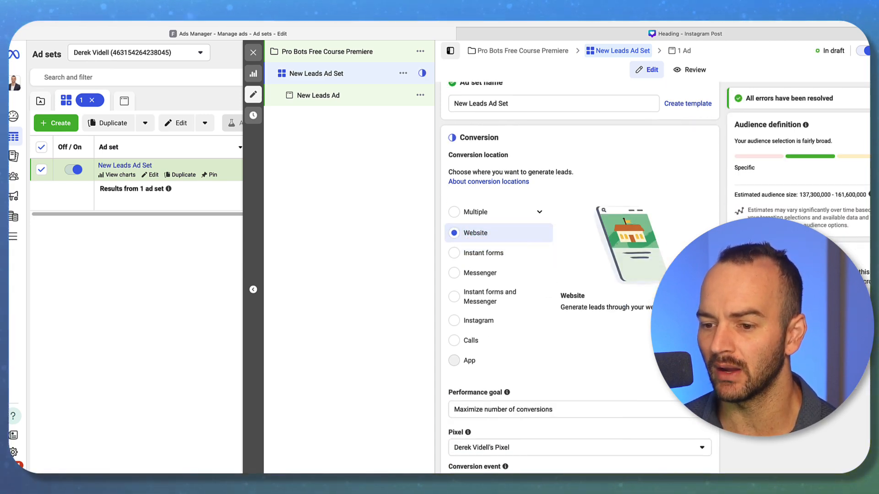
Set the ad set's conversion event to Lead in the website conversion settings.
{"action": "scroll", "coordinate": [576, 275], "scroll_direction": "down", "scroll_amount": 2}
{"action": "scroll", "coordinate": [576, 275], "scroll_direction": "down", "scroll_amount": 1}
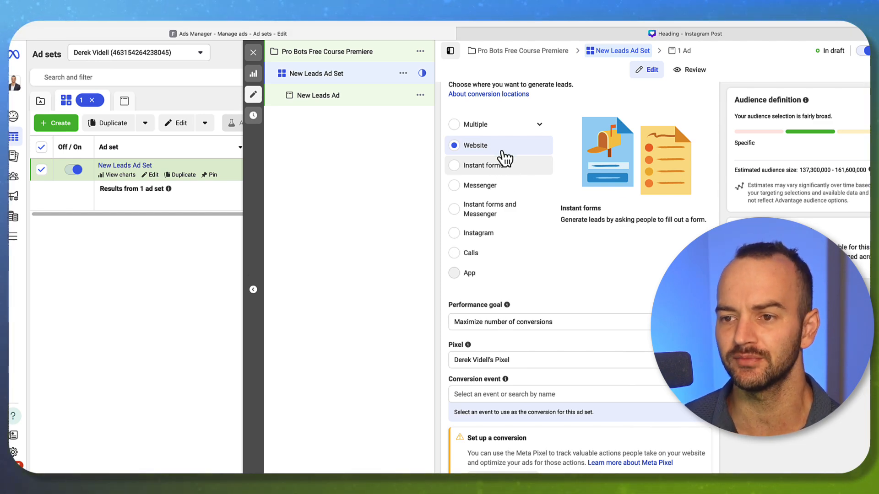
{"action": "scroll", "coordinate": [507, 157], "scroll_direction": "down", "scroll_amount": 1}
{"action": "scroll", "coordinate": [577, 275], "scroll_direction": "down", "scroll_amount": 4}
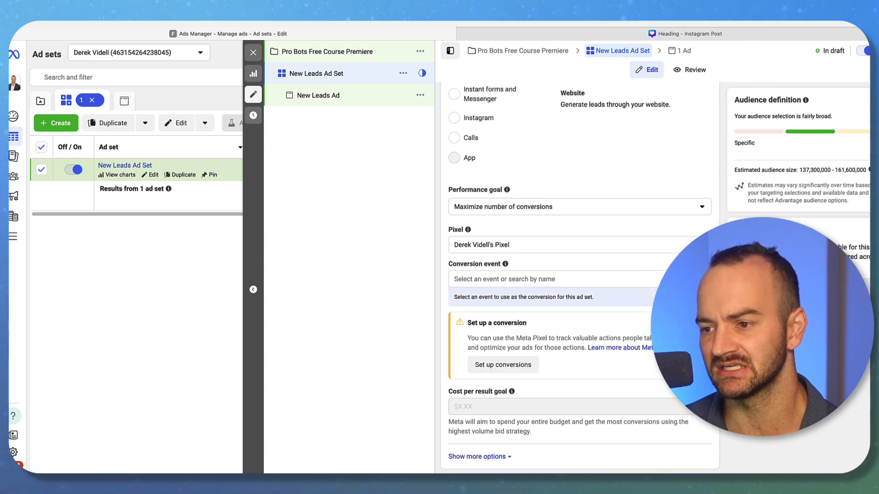
{"action": "scroll", "coordinate": [577, 274], "scroll_direction": "down", "scroll_amount": 3}
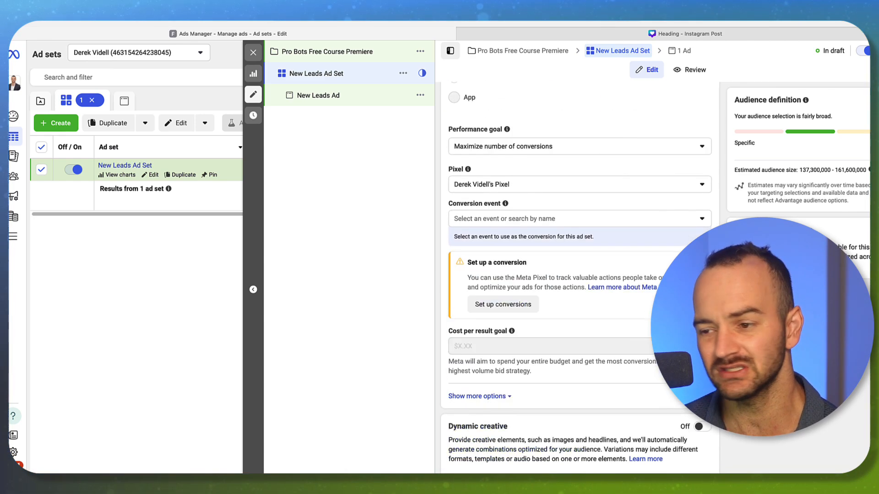
{"action": "left_click", "coordinate": [708, 224]}
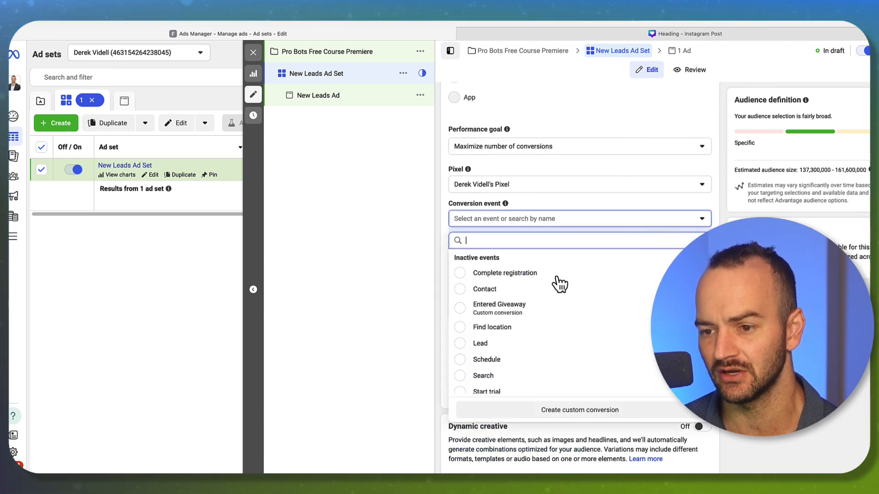
{"action": "left_click", "coordinate": [496, 344]}
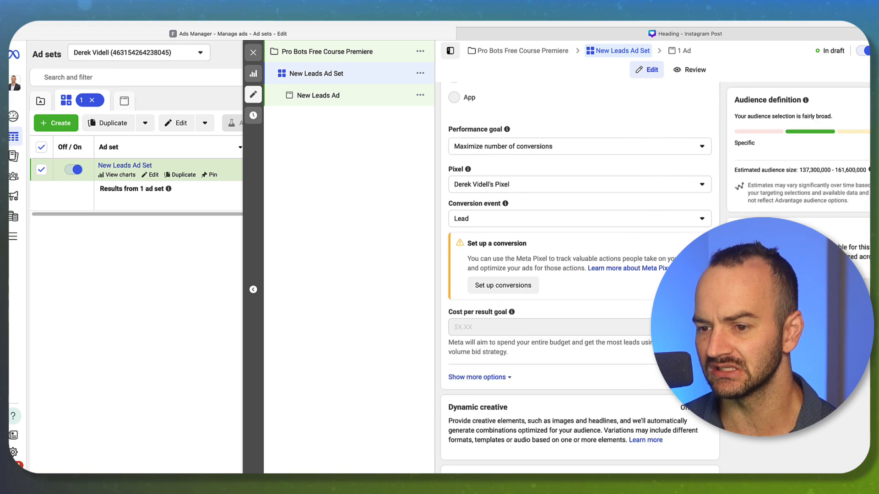
Review the Dynamic creative description and turn Dynamic creative on for the ad set.
{"action": "scroll", "coordinate": [498, 343], "scroll_direction": "down", "scroll_amount": 5}
{"action": "scroll", "coordinate": [580, 275], "scroll_direction": "down", "scroll_amount": 4}
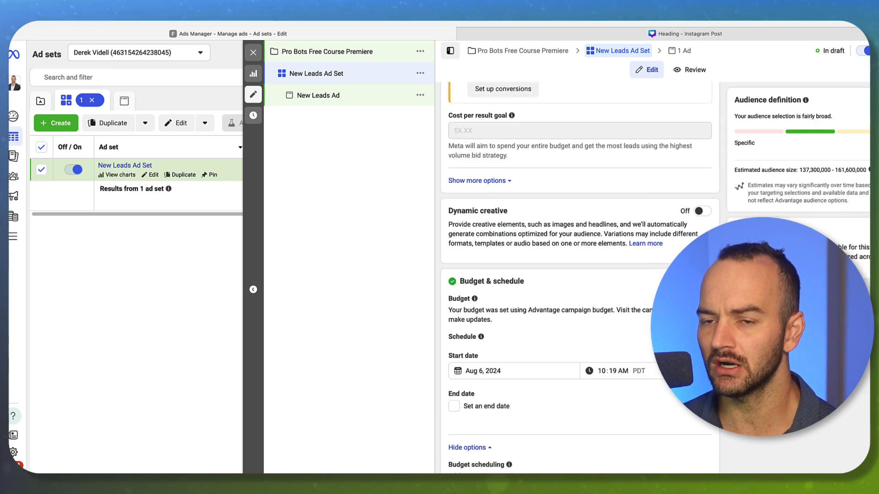
{"action": "scroll", "coordinate": [700, 206], "scroll_direction": "down", "scroll_amount": 1}
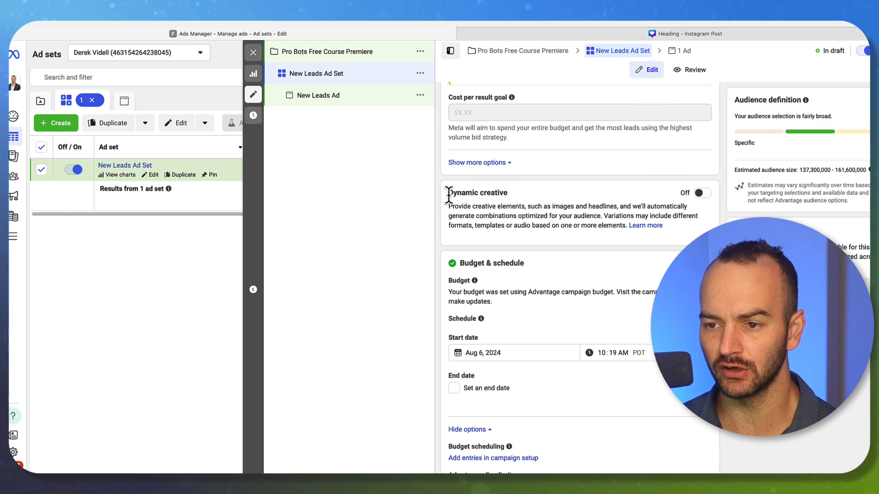
{"action": "left_click_drag", "start_coordinate": [448, 194], "coordinate": [585, 215]}
{"action": "left_click", "coordinate": [586, 214]}
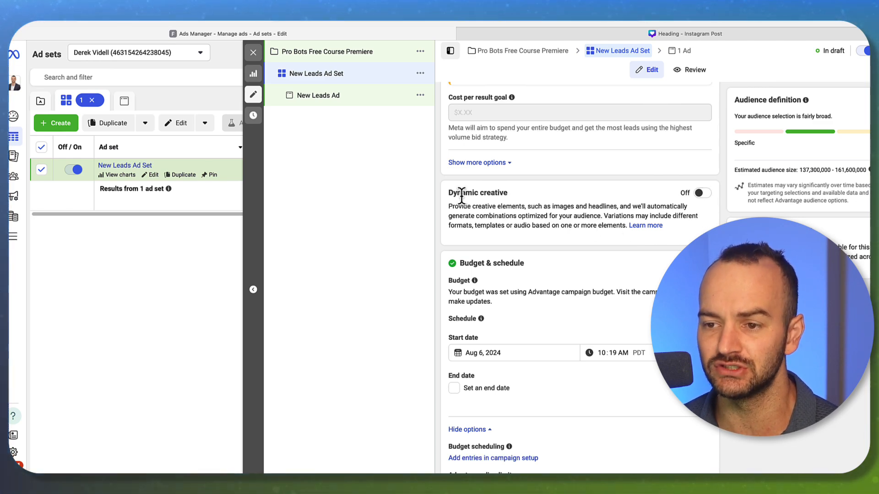
{"action": "left_click_drag", "start_coordinate": [449, 192], "coordinate": [563, 224]}
{"action": "left_click", "coordinate": [706, 208]}
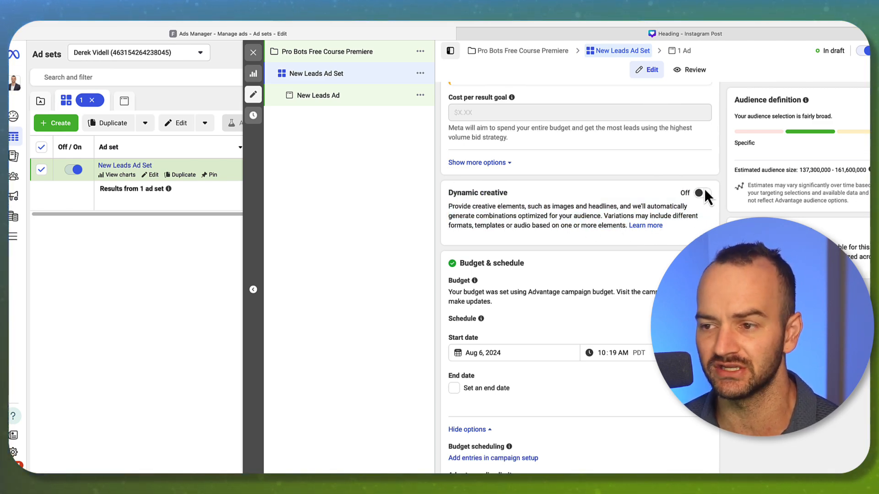
{"action": "left_click", "coordinate": [699, 196]}
{"action": "left_click", "coordinate": [567, 275]}
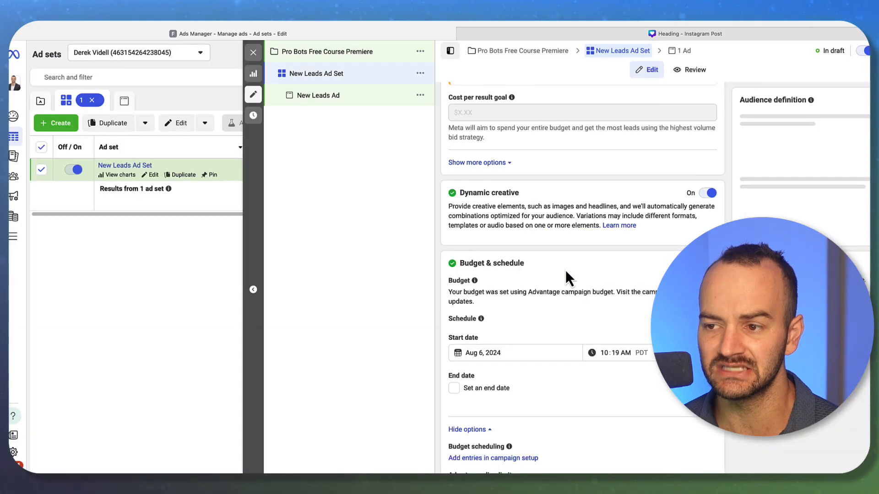
Review the ad set's budget and schedule settings, trying the end date option and turning it back off.
{"action": "scroll", "coordinate": [594, 315], "scroll_direction": "down", "scroll_amount": 2}
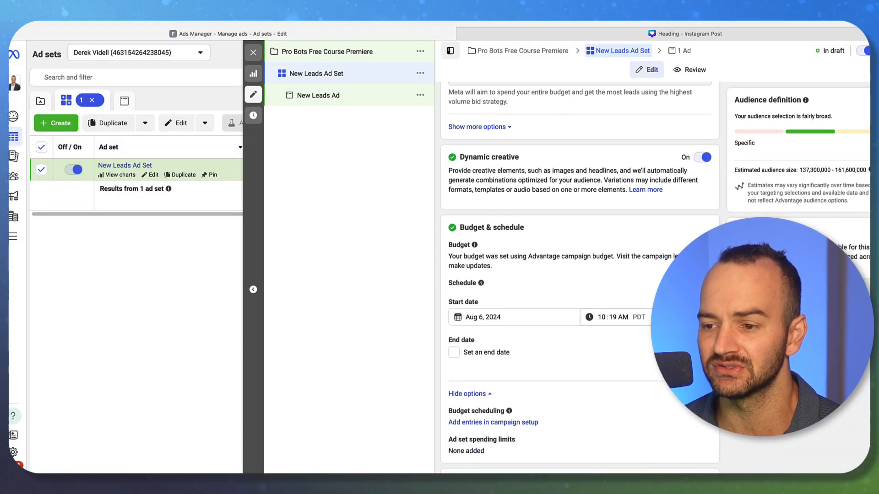
{"action": "scroll", "coordinate": [651, 350], "scroll_direction": "down", "scroll_amount": 3}
{"action": "scroll", "coordinate": [651, 351], "scroll_direction": "down", "scroll_amount": 3}
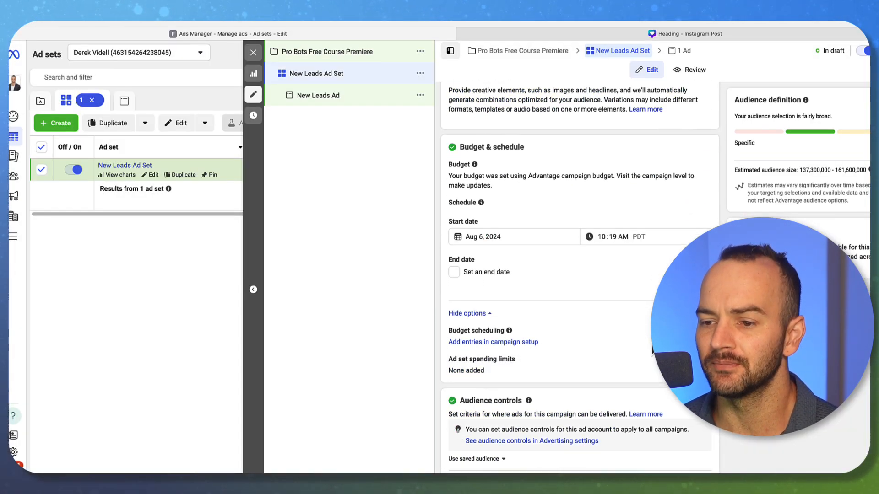
{"action": "scroll", "coordinate": [642, 336], "scroll_direction": "up", "scroll_amount": 2}
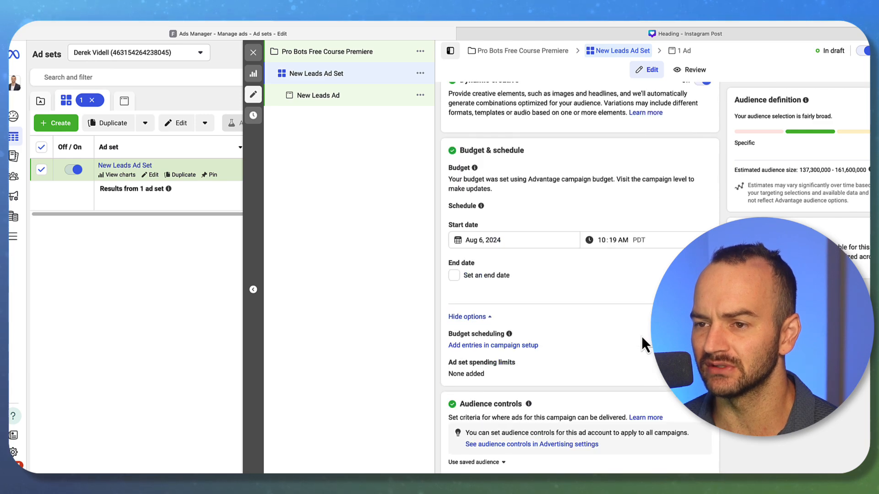
{"action": "scroll", "coordinate": [641, 337], "scroll_direction": "down", "scroll_amount": 2}
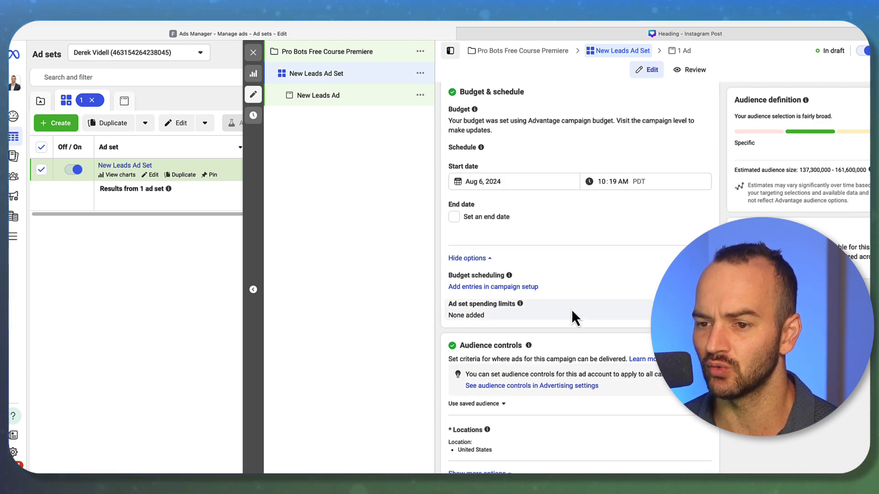
{"action": "scroll", "coordinate": [571, 311], "scroll_direction": "up", "scroll_amount": 1}
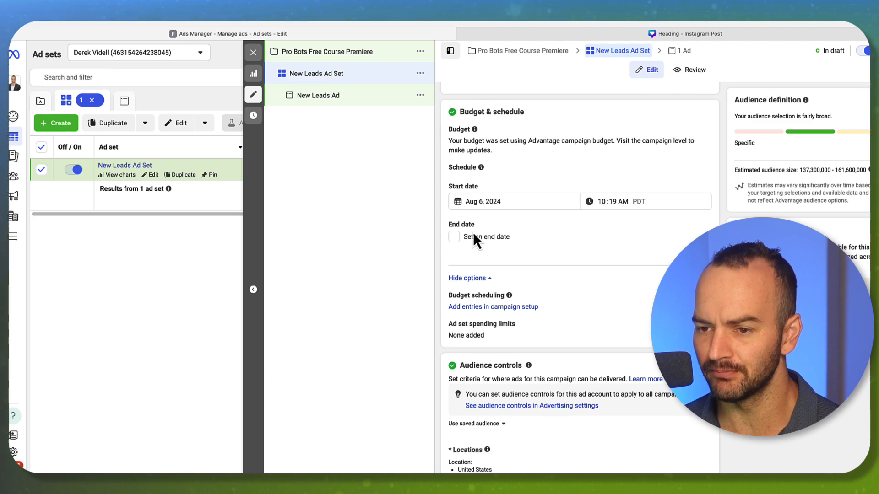
{"action": "left_click", "coordinate": [458, 239]}
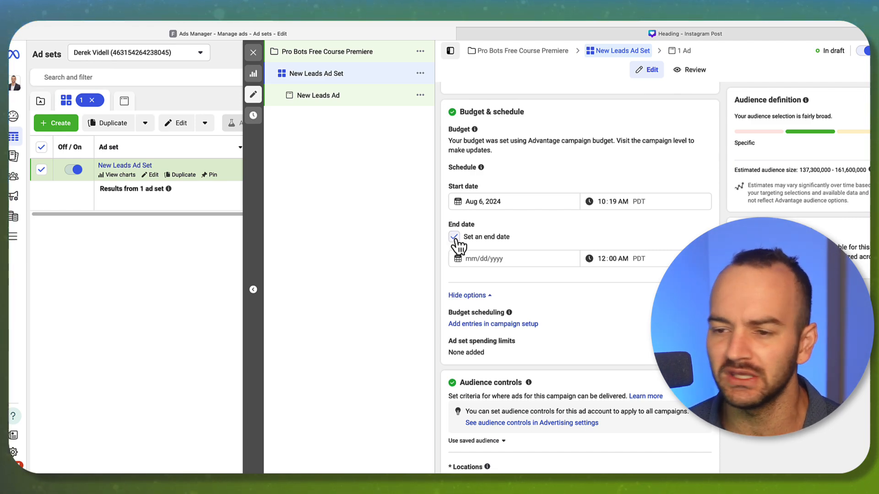
{"action": "left_click", "coordinate": [454, 237]}
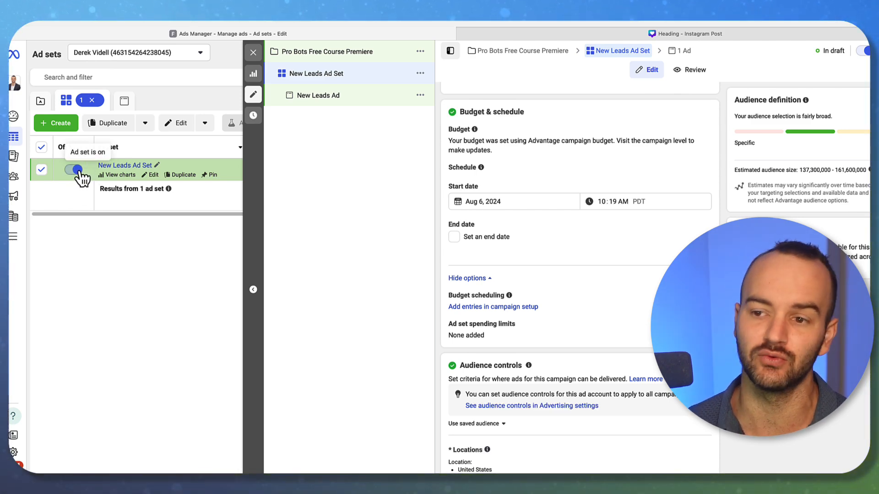
{"action": "left_click", "coordinate": [454, 237]}
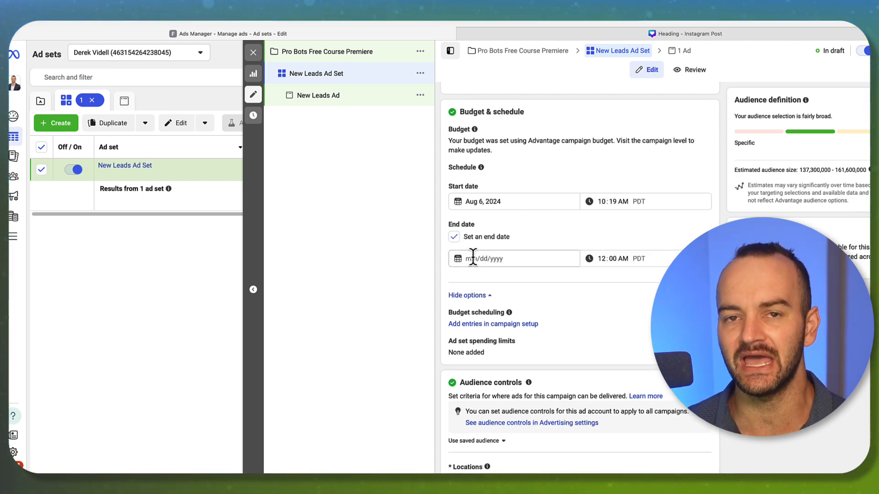
{"action": "mouse_move", "coordinate": [162, 166]}
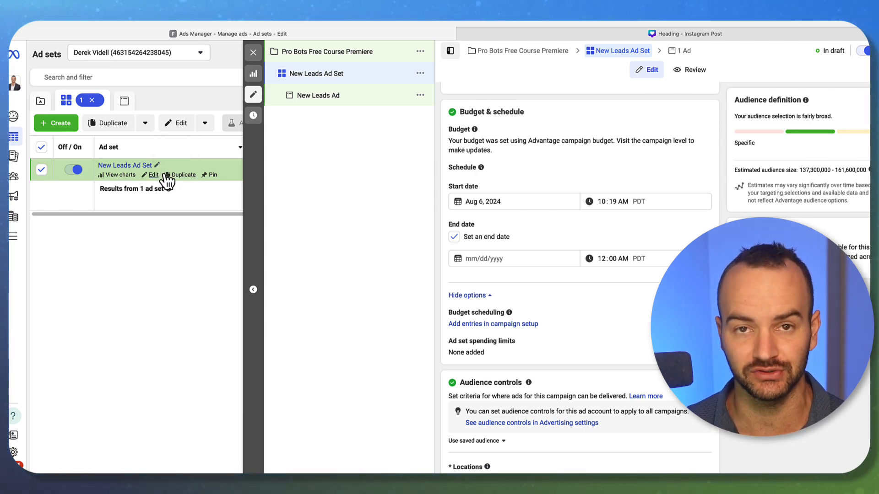
{"action": "left_click", "coordinate": [455, 238]}
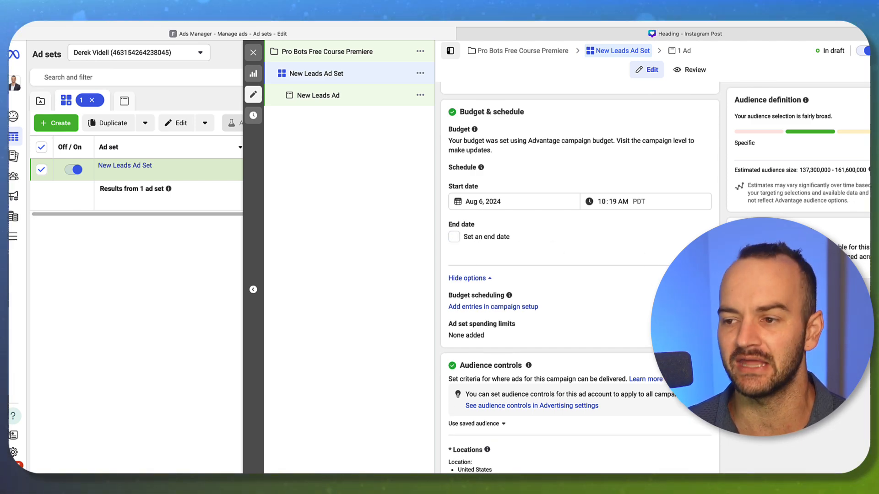
Switch the ad set from Advantage+ audience to the original audience options.
{"action": "scroll", "coordinate": [579, 275], "scroll_direction": "down", "scroll_amount": 3}
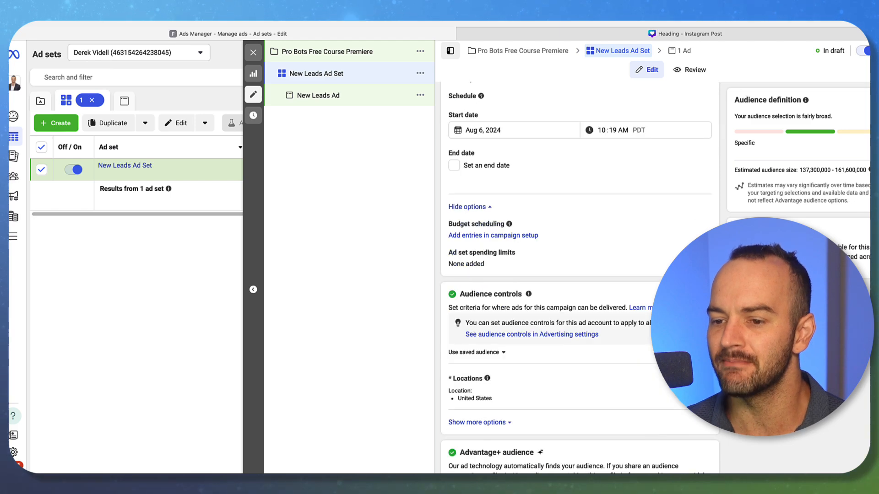
{"action": "scroll", "coordinate": [579, 274], "scroll_direction": "down", "scroll_amount": 2}
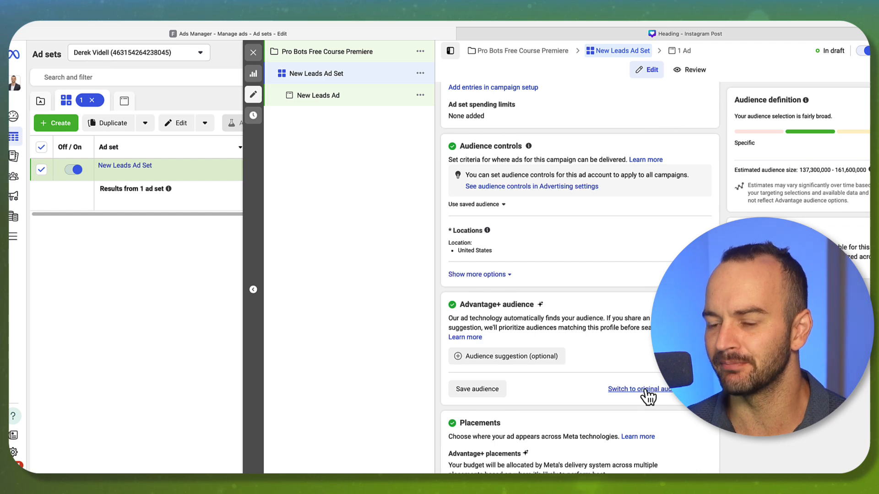
{"action": "scroll", "coordinate": [654, 387], "scroll_direction": "down", "scroll_amount": 1}
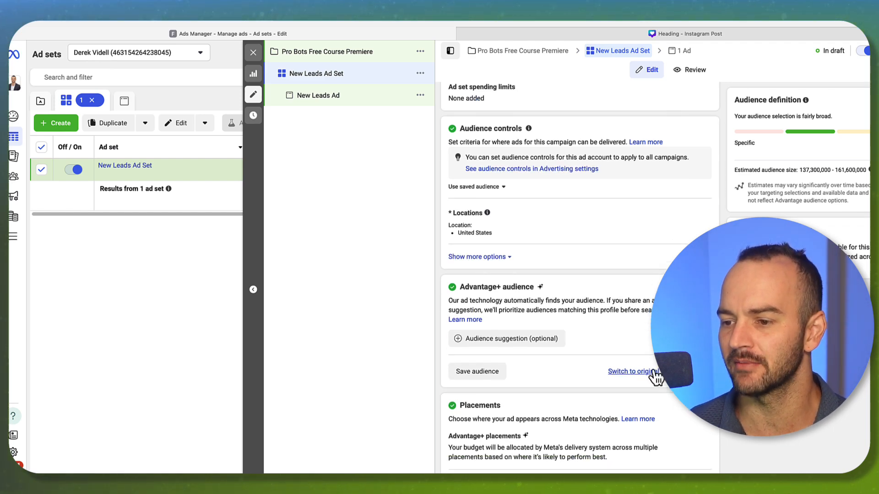
{"action": "left_click", "coordinate": [654, 372]}
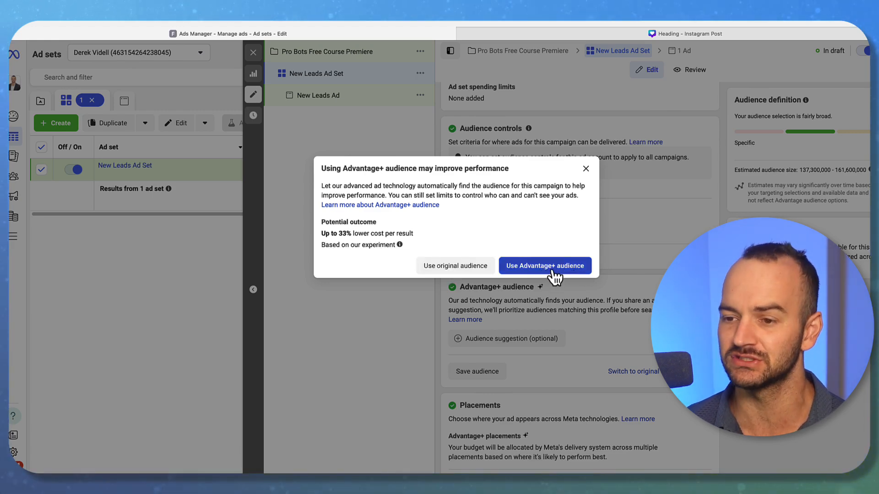
{"action": "left_click", "coordinate": [441, 271]}
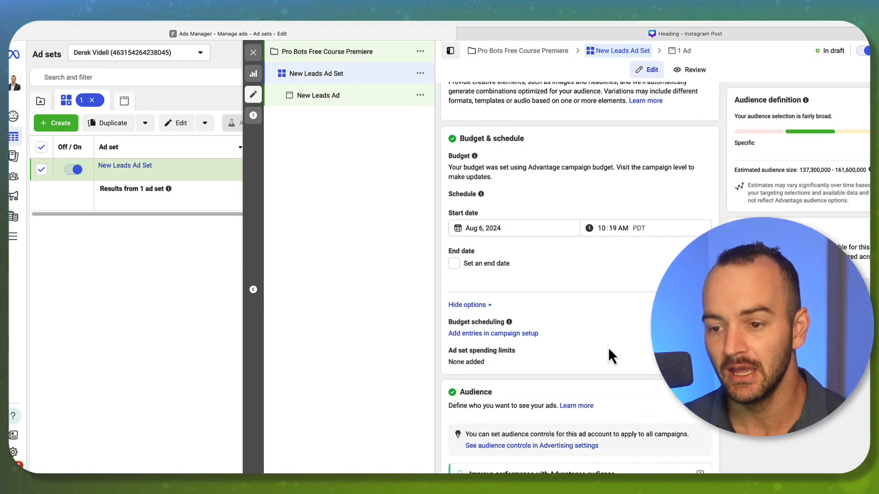
{"action": "scroll", "coordinate": [577, 275], "scroll_direction": "down", "scroll_amount": 3}
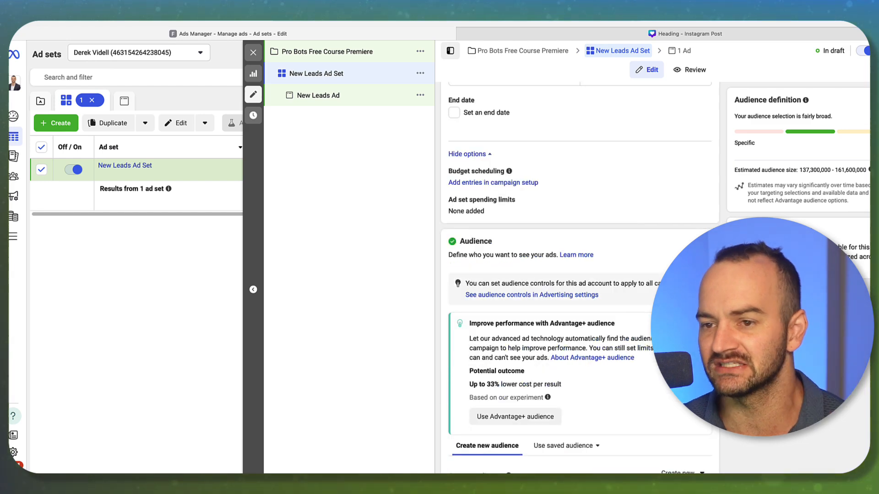
Review the Advantage campaign budget settings at campaign level and return to the ad set.
{"action": "left_click", "coordinate": [522, 50]}
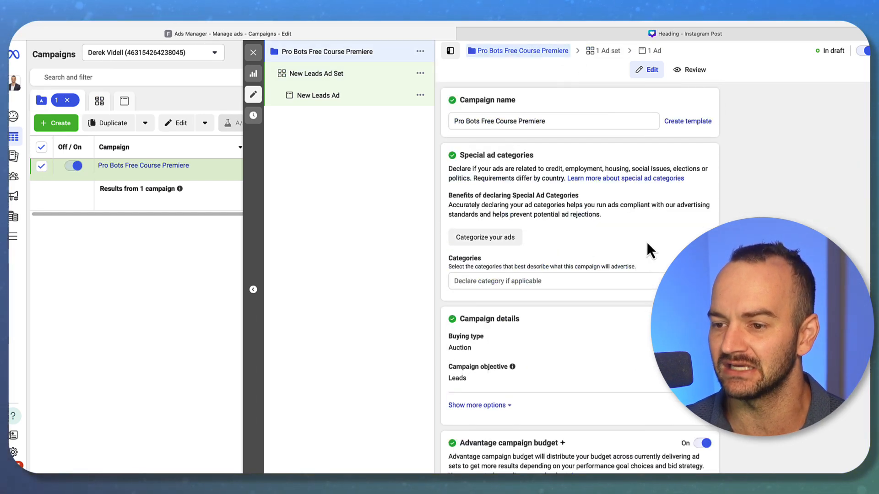
{"action": "scroll", "coordinate": [647, 242], "scroll_direction": "down", "scroll_amount": 7}
{"action": "left_click_drag", "start_coordinate": [460, 118], "coordinate": [563, 118]}
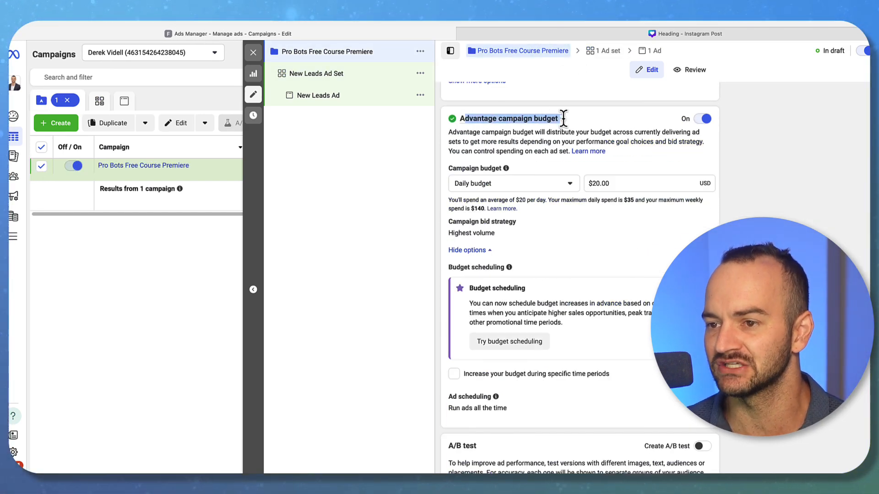
{"action": "left_click", "coordinate": [563, 118]}
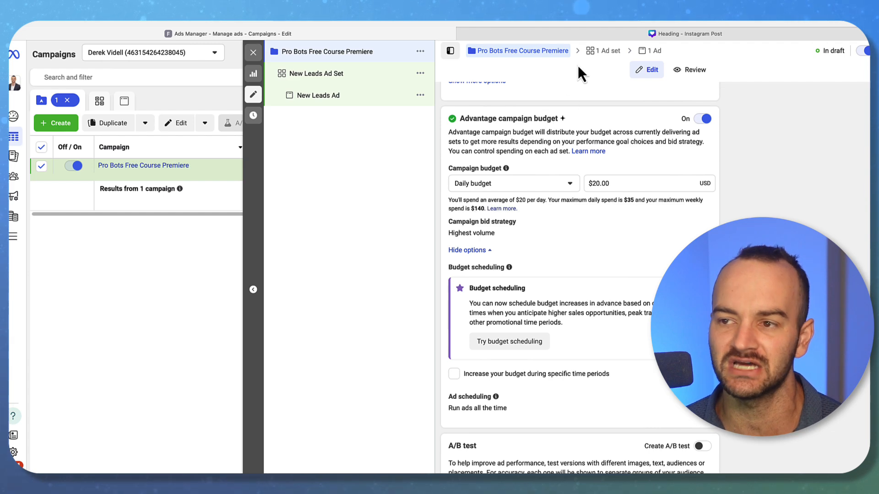
{"action": "left_click", "coordinate": [596, 54]}
Examine the Advantage+ audience recommendation in the ad set's Audience section.
{"action": "scroll", "coordinate": [576, 299], "scroll_direction": "down", "scroll_amount": 15}
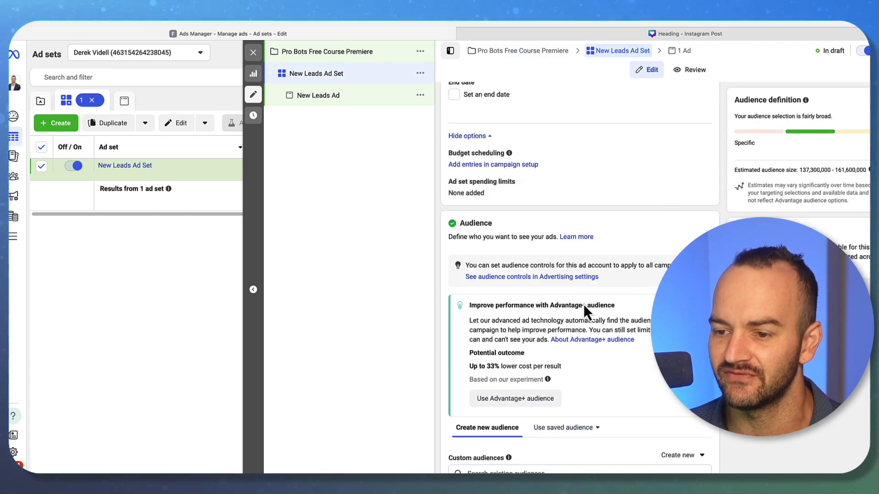
{"action": "scroll", "coordinate": [589, 314], "scroll_direction": "up", "scroll_amount": 1}
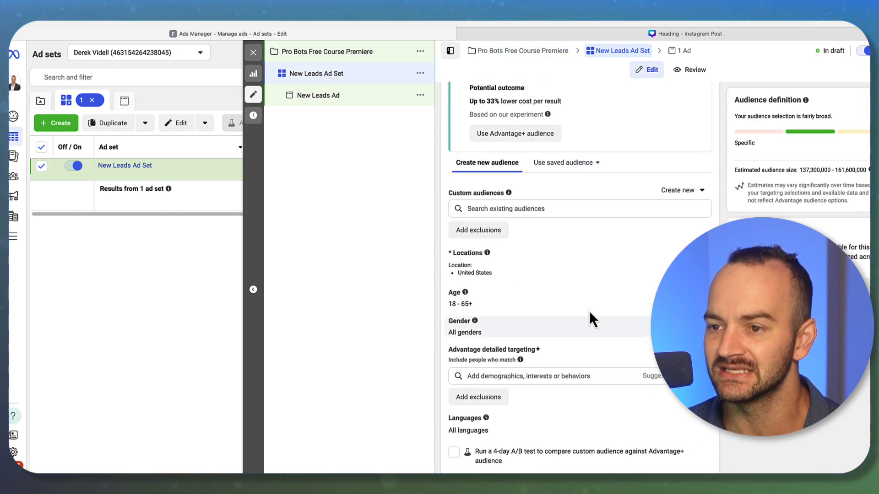
{"action": "scroll", "coordinate": [590, 309], "scroll_direction": "up", "scroll_amount": 2}
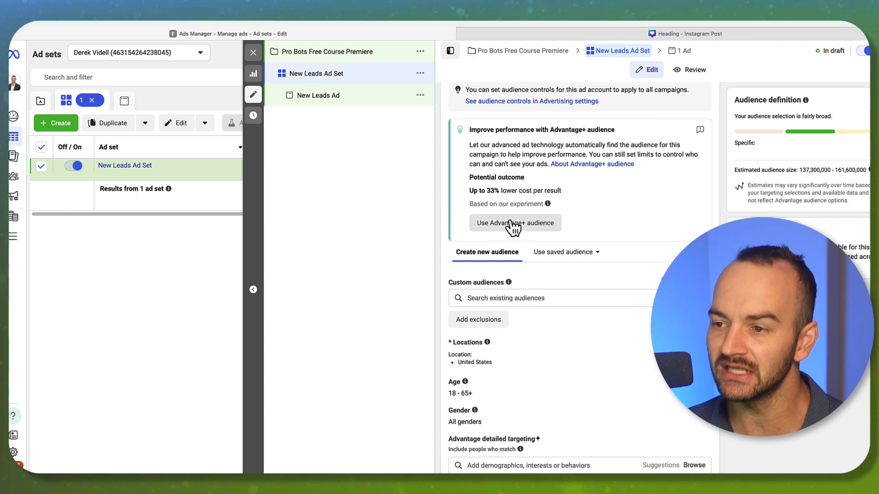
{"action": "left_click_drag", "start_coordinate": [507, 130], "coordinate": [610, 125]}
{"action": "left_click", "coordinate": [591, 130]}
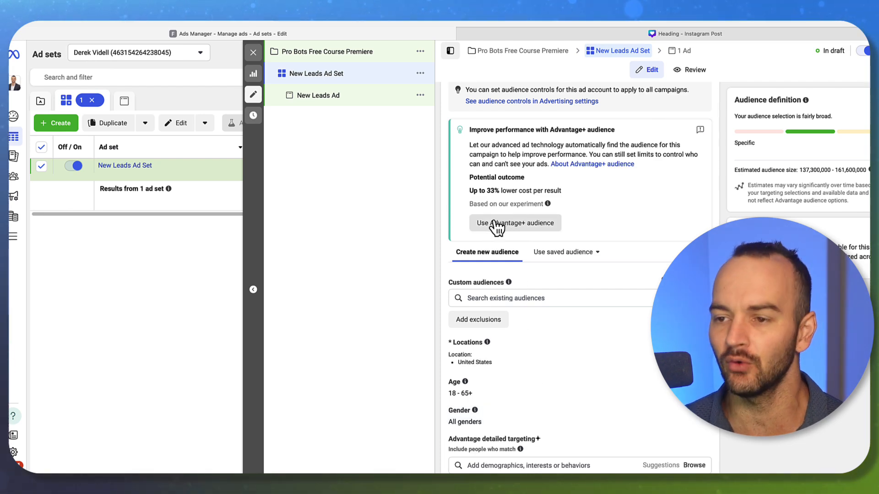
{"action": "scroll", "coordinate": [534, 236], "scroll_direction": "up", "scroll_amount": 2}
{"action": "scroll", "coordinate": [533, 235], "scroll_direction": "up", "scroll_amount": 3}
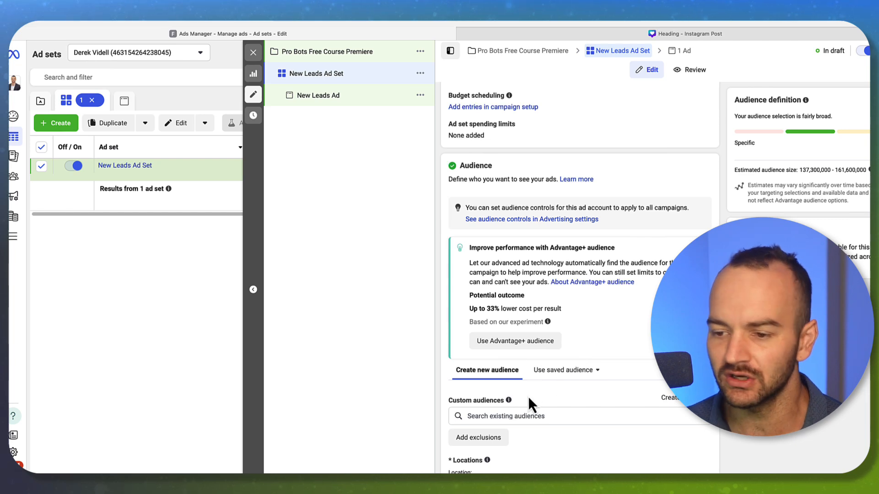
Examine the original audience options for custom audiences, exclusions and locations in the ad set.
{"action": "scroll", "coordinate": [549, 412], "scroll_direction": "down", "scroll_amount": 1}
{"action": "scroll", "coordinate": [551, 411], "scroll_direction": "down", "scroll_amount": 3}
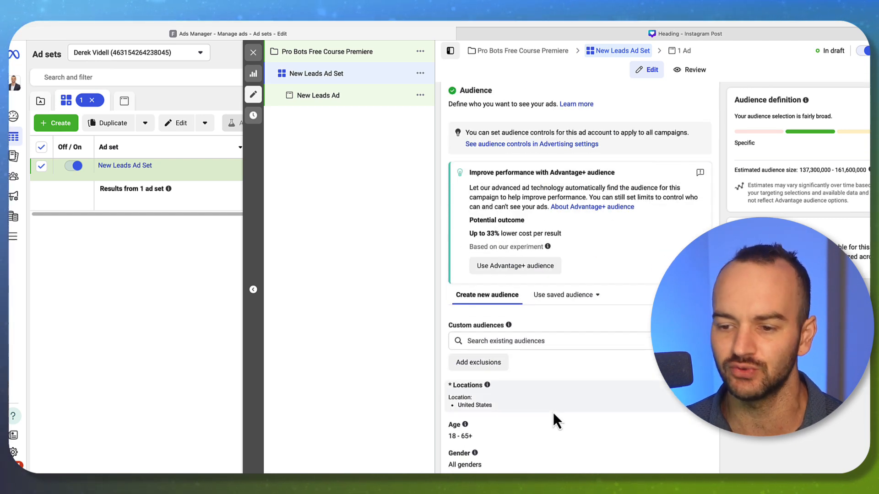
{"action": "scroll", "coordinate": [553, 412], "scroll_direction": "down", "scroll_amount": 3}
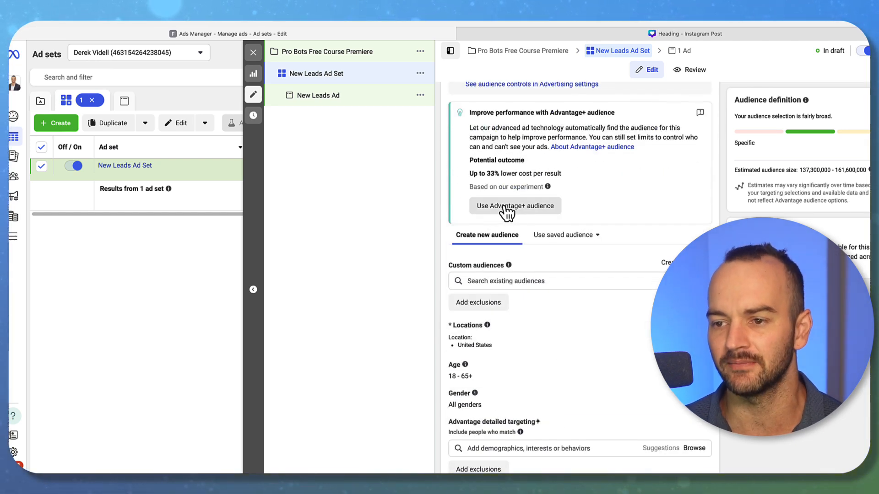
{"action": "scroll", "coordinate": [514, 221], "scroll_direction": "down", "scroll_amount": 1}
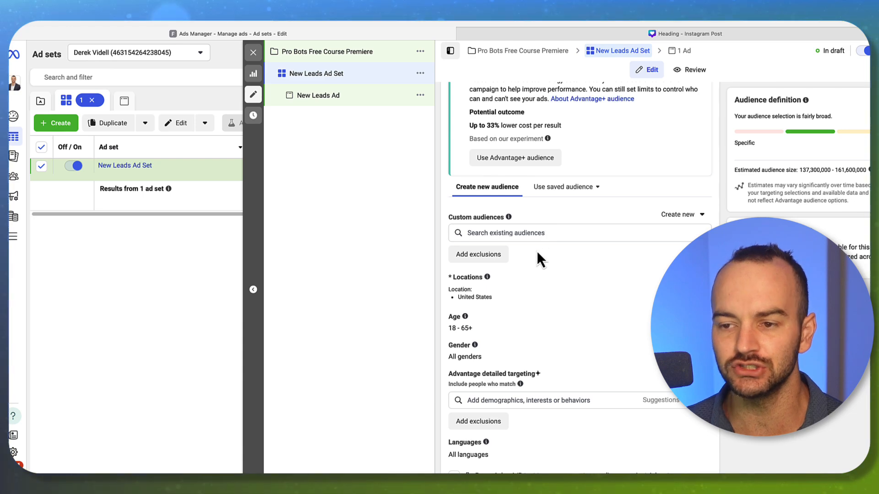
{"action": "scroll", "coordinate": [576, 257], "scroll_direction": "down", "scroll_amount": 2}
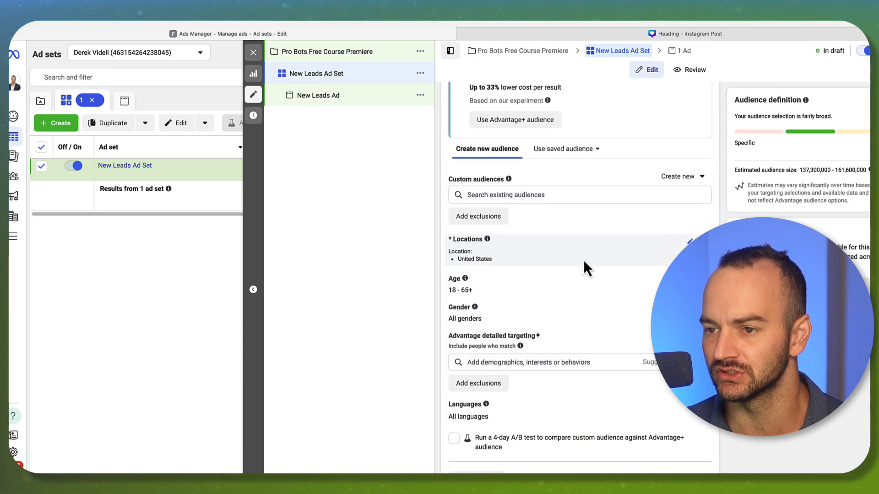
{"action": "scroll", "coordinate": [583, 260], "scroll_direction": "down", "scroll_amount": 1}
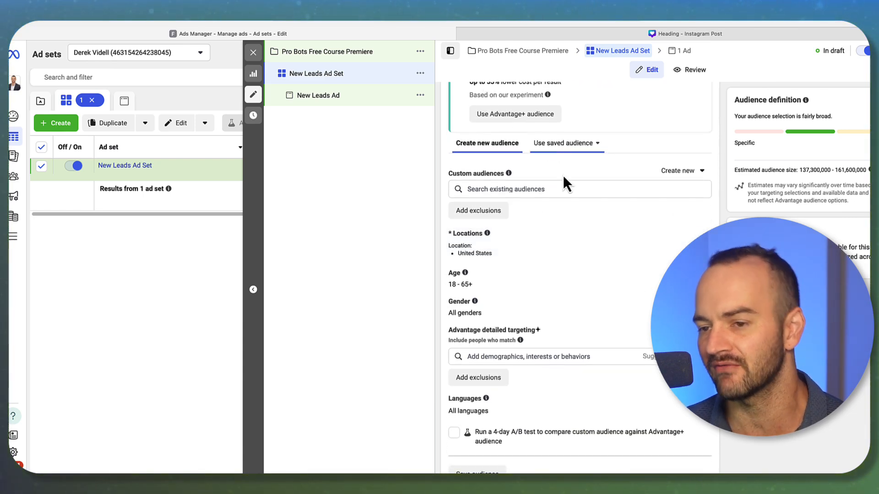
{"action": "scroll", "coordinate": [648, 289], "scroll_direction": "down", "scroll_amount": 3}
{"action": "scroll", "coordinate": [615, 277], "scroll_direction": "up", "scroll_amount": 5}
{"action": "scroll", "coordinate": [583, 288], "scroll_direction": "down", "scroll_amount": 1}
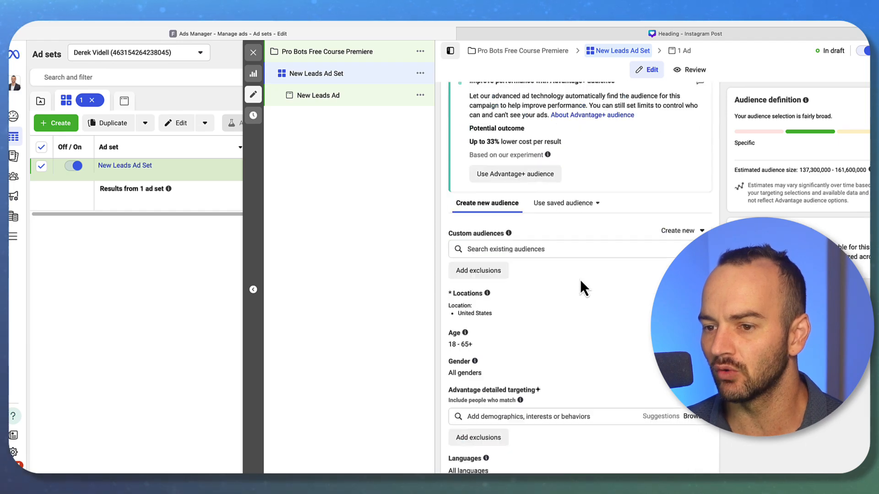
{"action": "scroll", "coordinate": [580, 289], "scroll_direction": "down", "scroll_amount": 3}
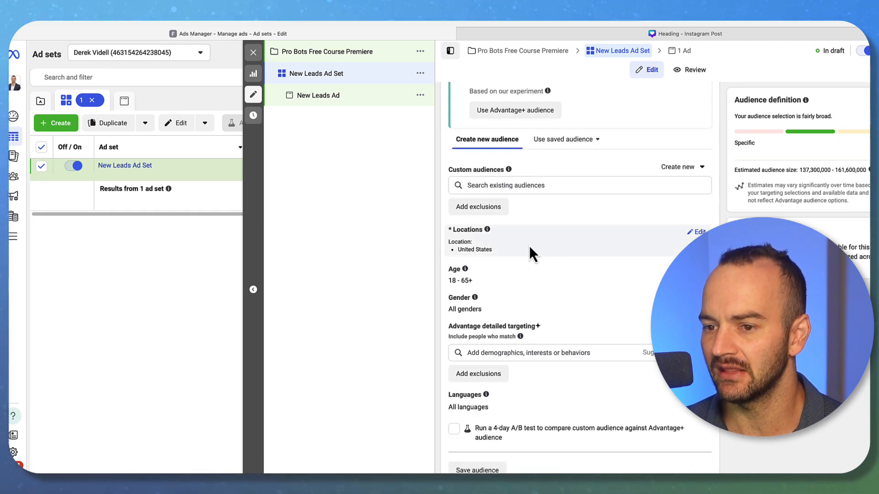
{"action": "scroll", "coordinate": [648, 240], "scroll_direction": "down", "scroll_amount": 1}
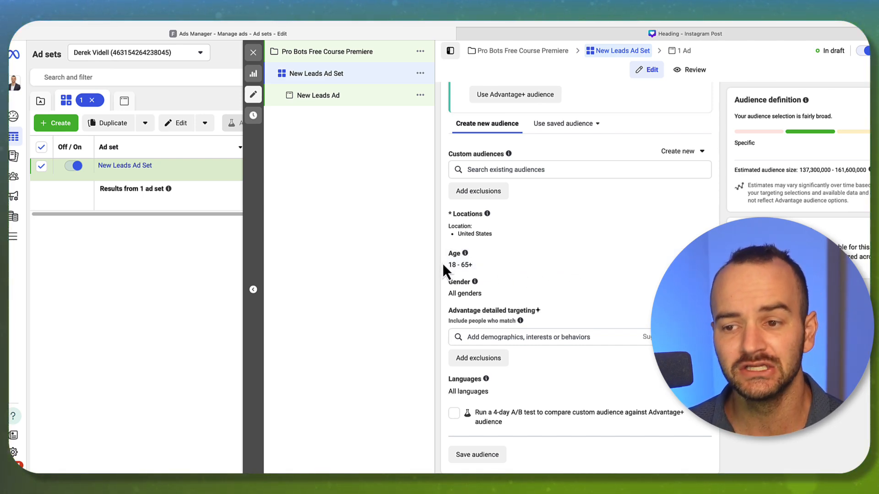
Examine the ad set's age, gender and Advantage detailed targeting options.
{"action": "mouse_move", "coordinate": [465, 253]}
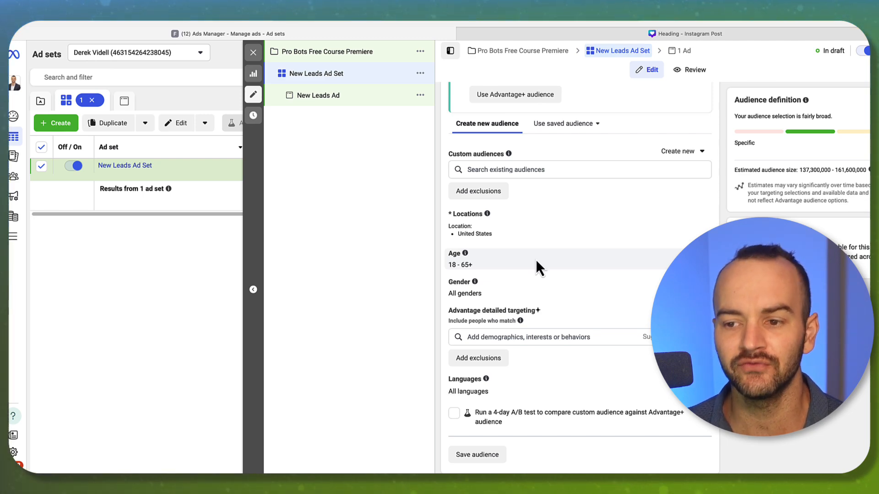
{"action": "scroll", "coordinate": [548, 264], "scroll_direction": "down", "scroll_amount": 1}
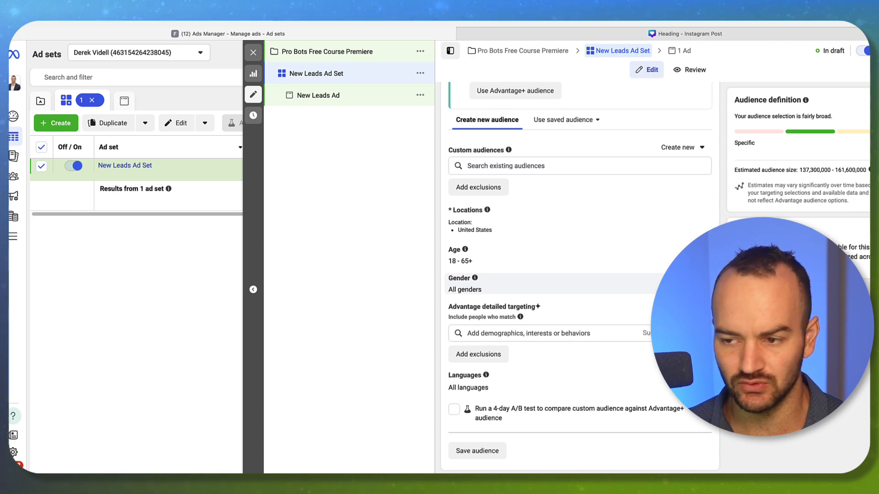
{"action": "scroll", "coordinate": [580, 274], "scroll_direction": "down", "scroll_amount": 1}
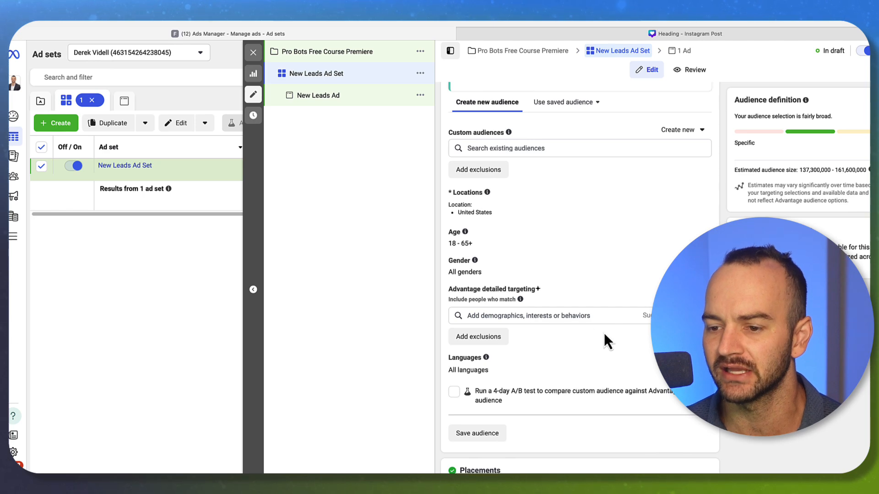
{"action": "left_click", "coordinate": [513, 316]}
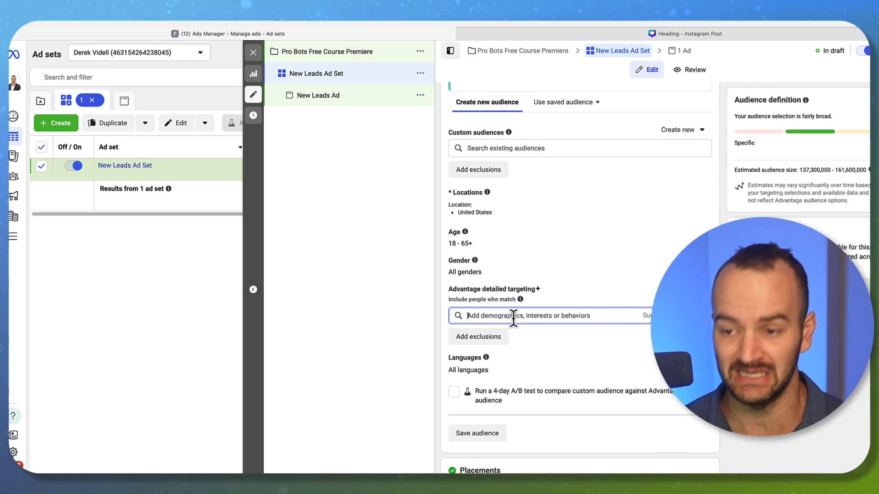
{"action": "scroll", "coordinate": [504, 293], "scroll_direction": "up", "scroll_amount": 2}
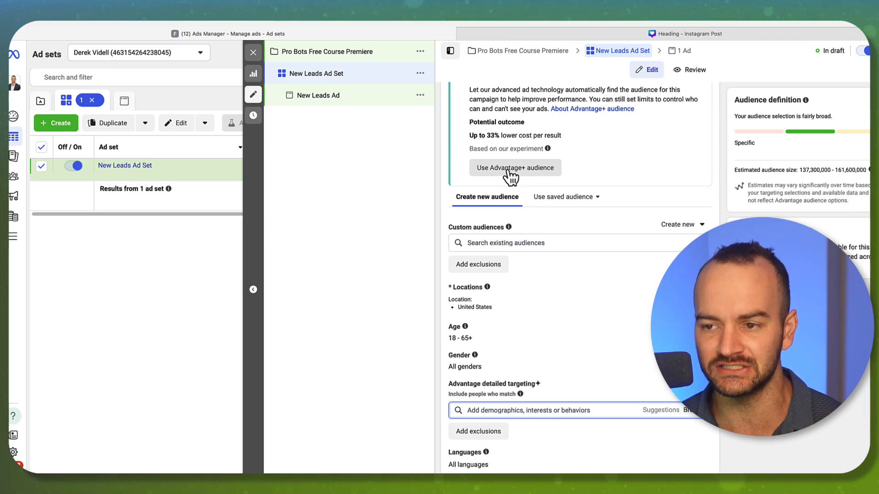
{"action": "scroll", "coordinate": [510, 178], "scroll_direction": "down", "scroll_amount": 1}
{"action": "scroll", "coordinate": [544, 275], "scroll_direction": "down", "scroll_amount": 3}
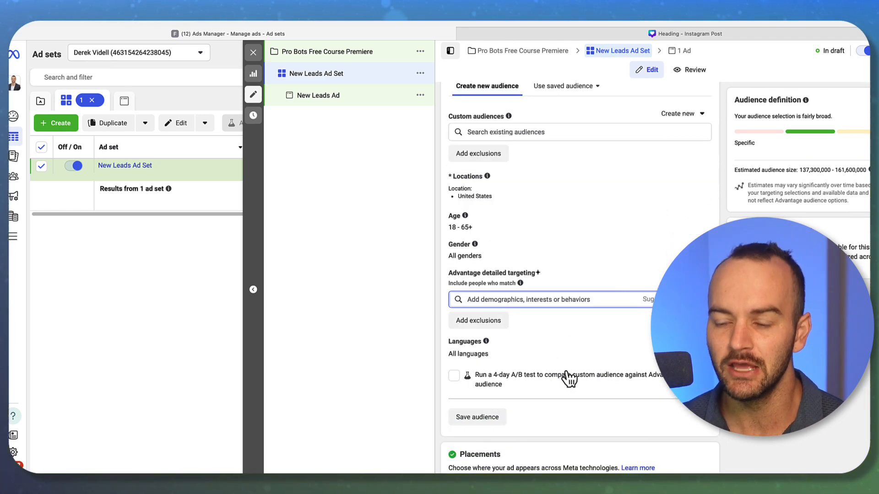
{"action": "mouse_move", "coordinate": [515, 279]}
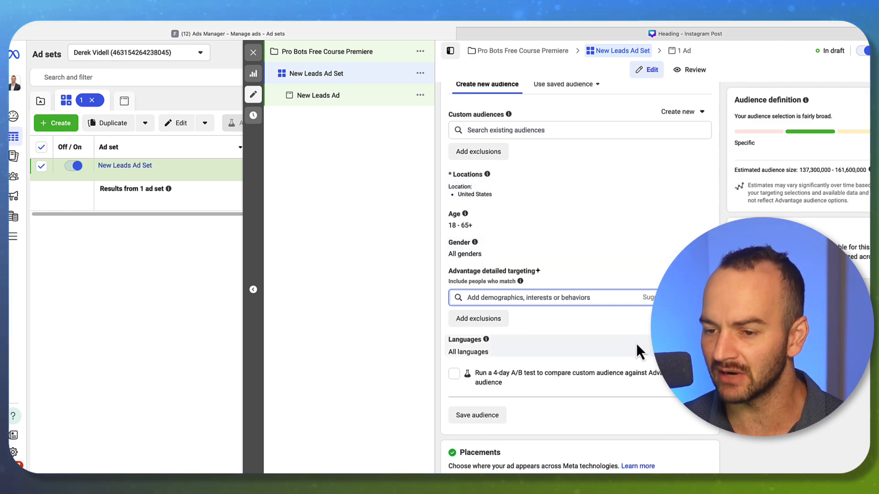
{"action": "scroll", "coordinate": [579, 274], "scroll_direction": "down", "scroll_amount": 1}
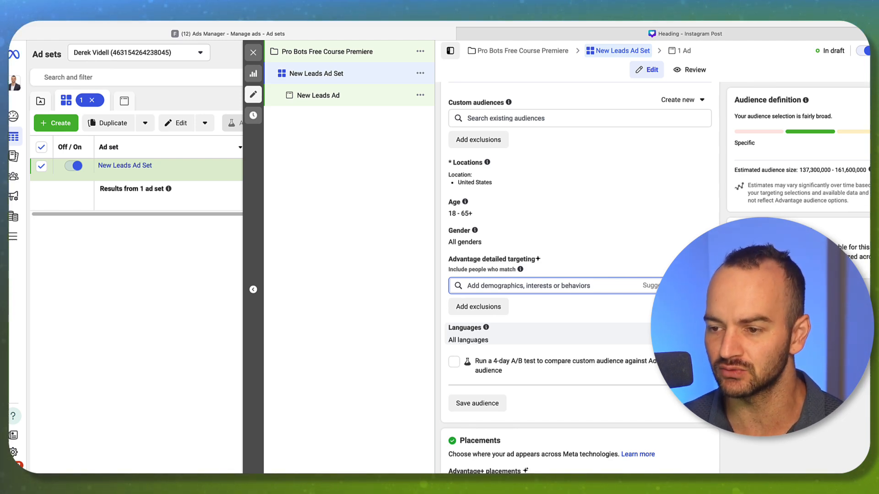
{"action": "left_click", "coordinate": [598, 340]}
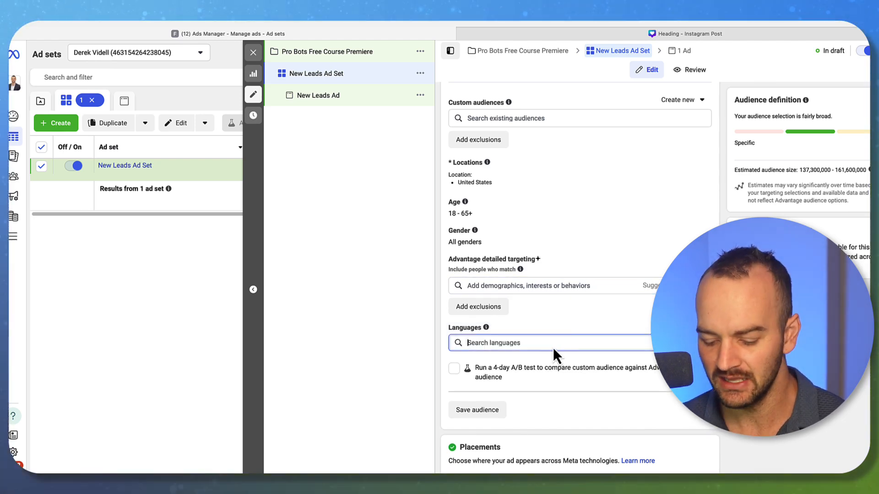
{"action": "type", "text": "eng"}
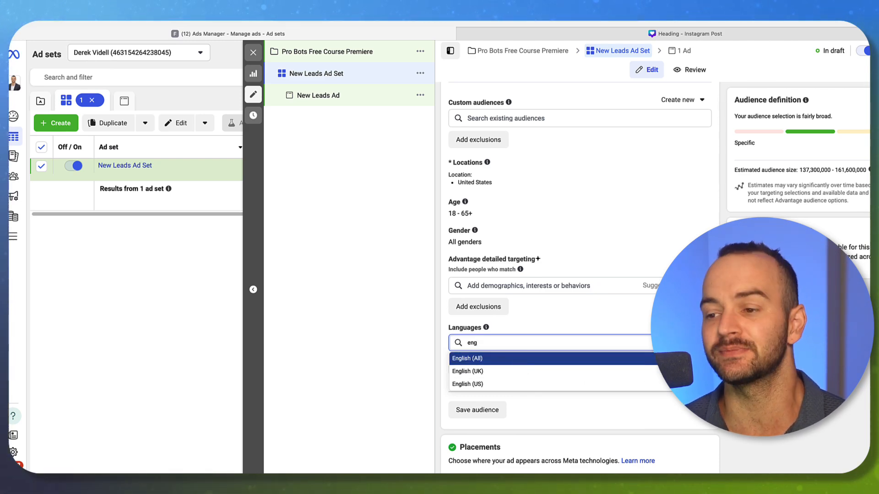
{"action": "left_click", "coordinate": [677, 320]}
{"action": "double_click", "coordinate": [528, 344]}
{"action": "key", "text": "BackSpace"}
{"action": "left_click", "coordinate": [678, 320]}
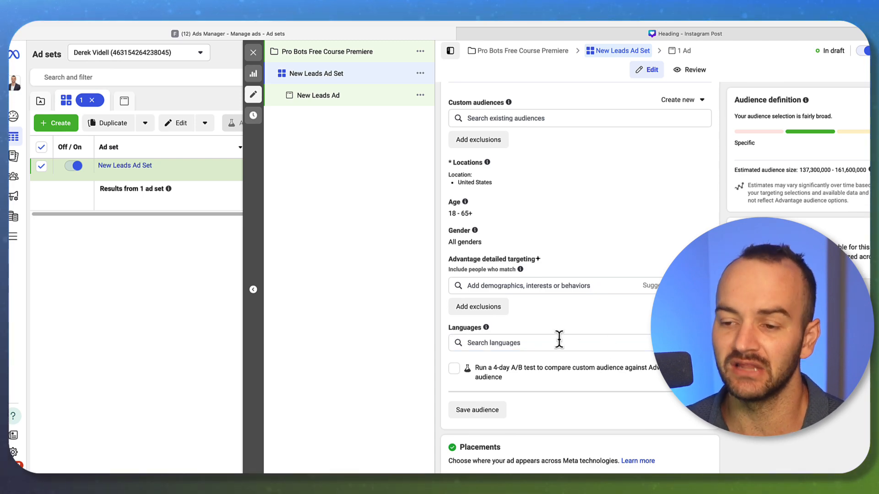
{"action": "left_click", "coordinate": [493, 344]}
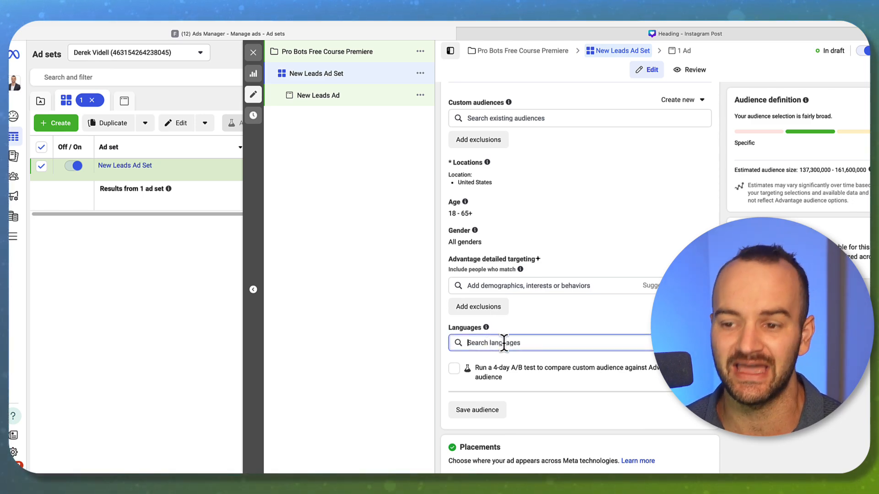
{"action": "left_click", "coordinate": [512, 284]}
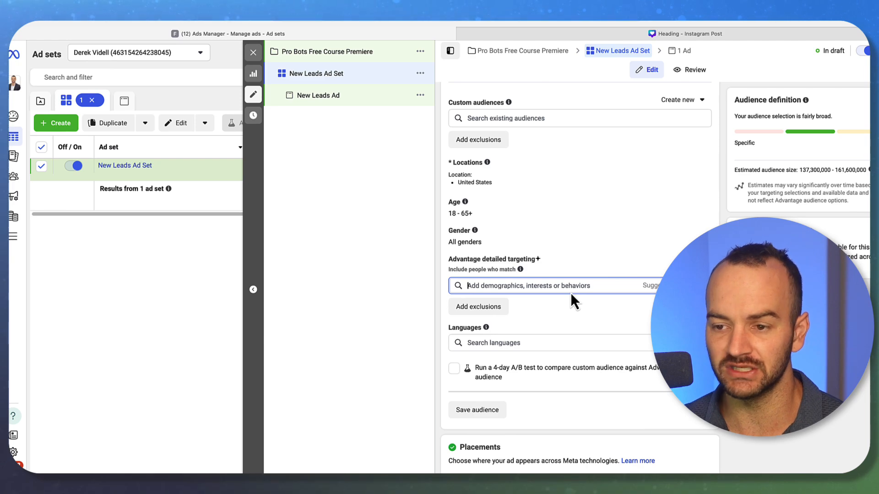
Rename the ad set as "Open Targeting".
{"action": "scroll", "coordinate": [571, 293], "scroll_direction": "up", "scroll_amount": 15}
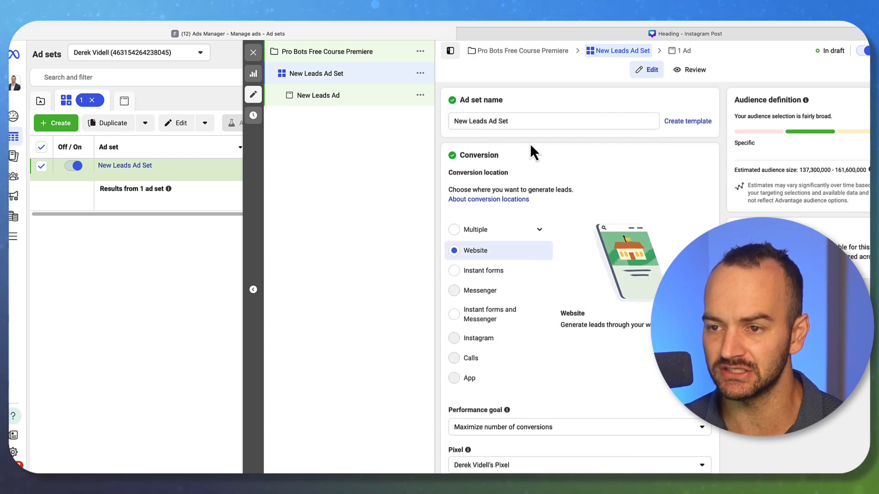
{"action": "triple_click", "coordinate": [509, 119]}
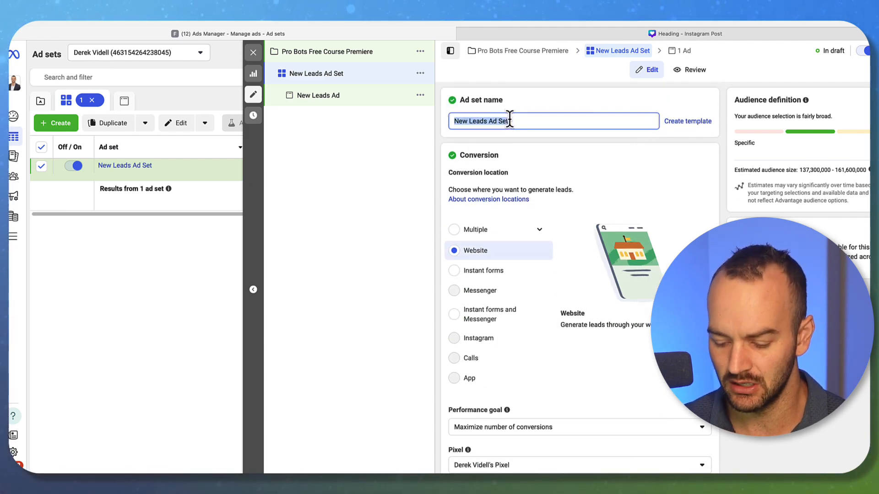
{"action": "type", "text": "Open Tar"}
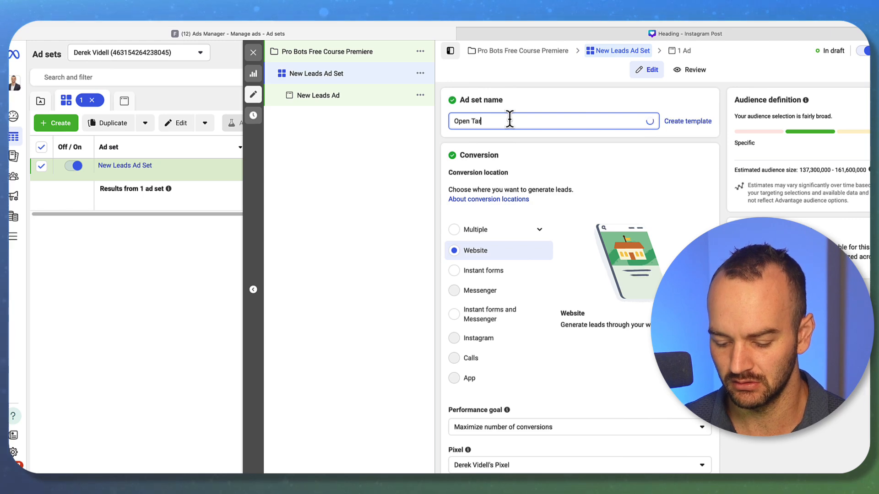
{"action": "type", "text": "geting"}
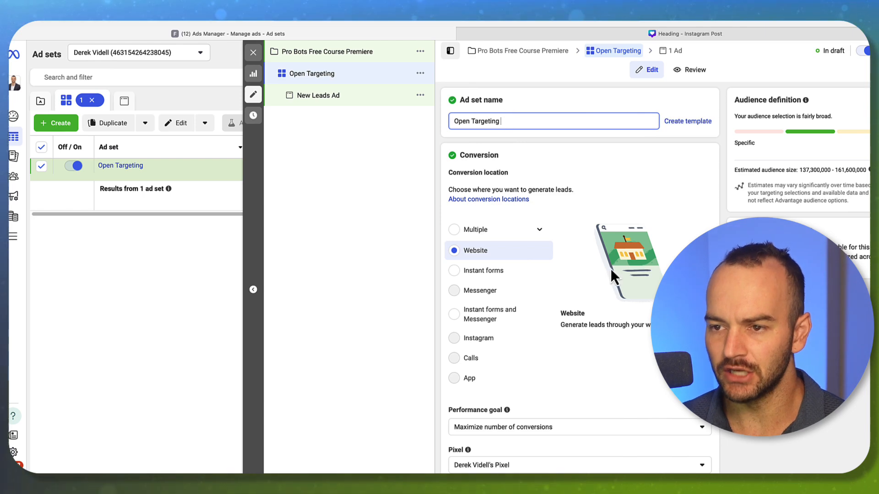
Set the maximum age of the ad set's audience to 45.
{"action": "scroll", "coordinate": [610, 268], "scroll_direction": "down", "scroll_amount": 15}
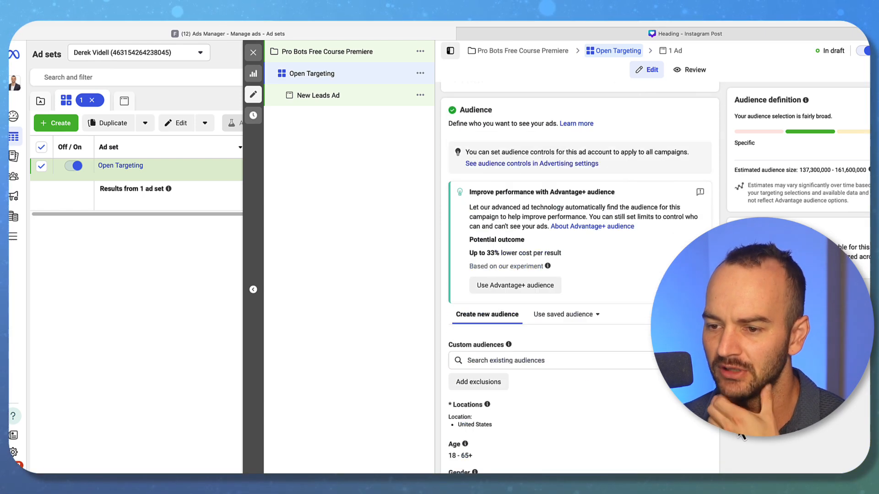
{"action": "scroll", "coordinate": [729, 427], "scroll_direction": "down", "scroll_amount": 4}
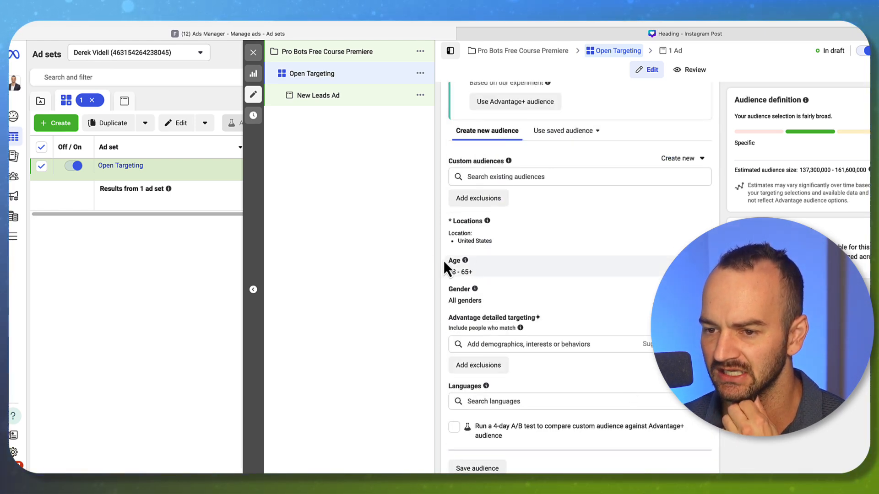
{"action": "left_click", "coordinate": [521, 269]}
{"action": "left_click", "coordinate": [519, 274]}
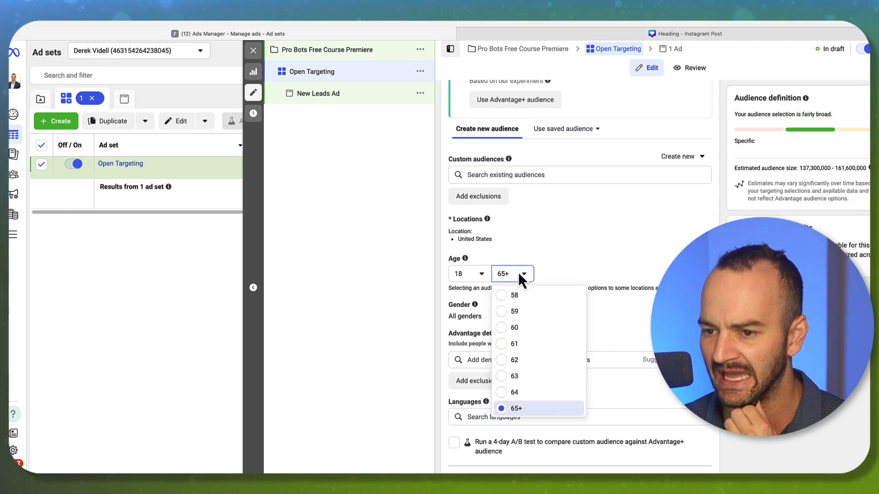
{"action": "scroll", "coordinate": [535, 392], "scroll_direction": "up", "scroll_amount": 6}
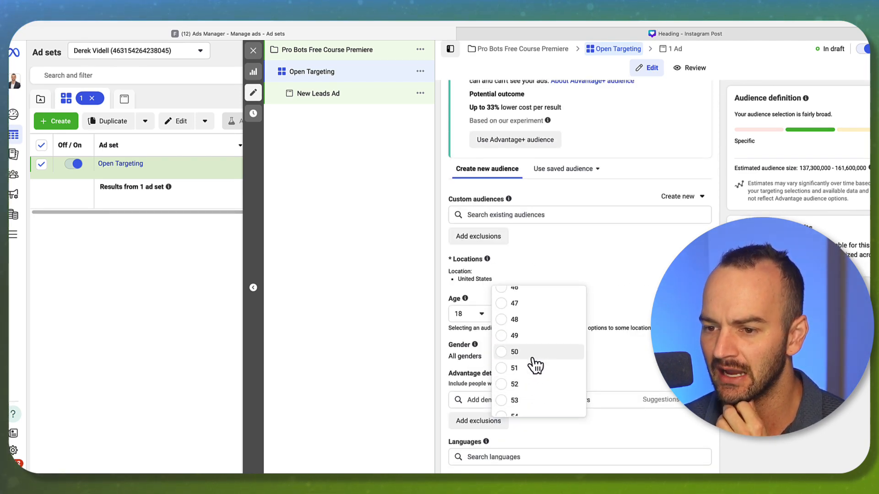
{"action": "scroll", "coordinate": [533, 362], "scroll_direction": "up", "scroll_amount": 3}
{"action": "left_click", "coordinate": [526, 340]}
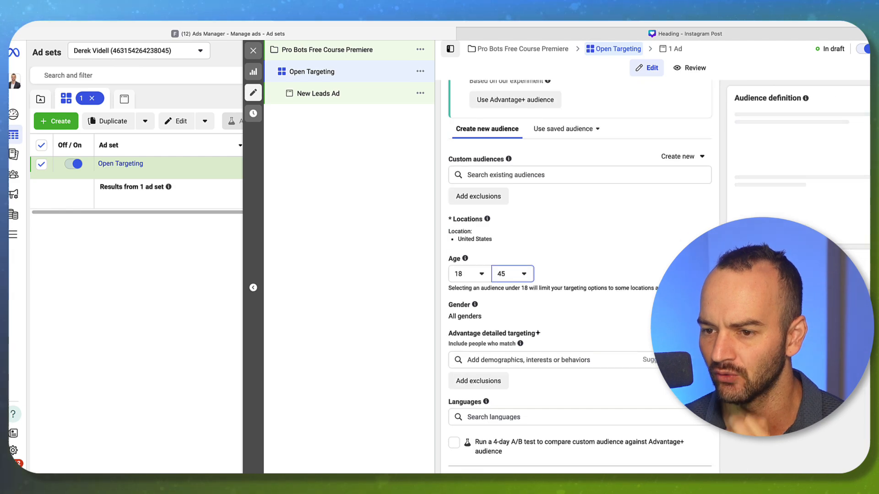
Append the age range to the ad set name so that it reads "Open Targeting 18-45".
{"action": "scroll", "coordinate": [619, 249], "scroll_direction": "up", "scroll_amount": 20}
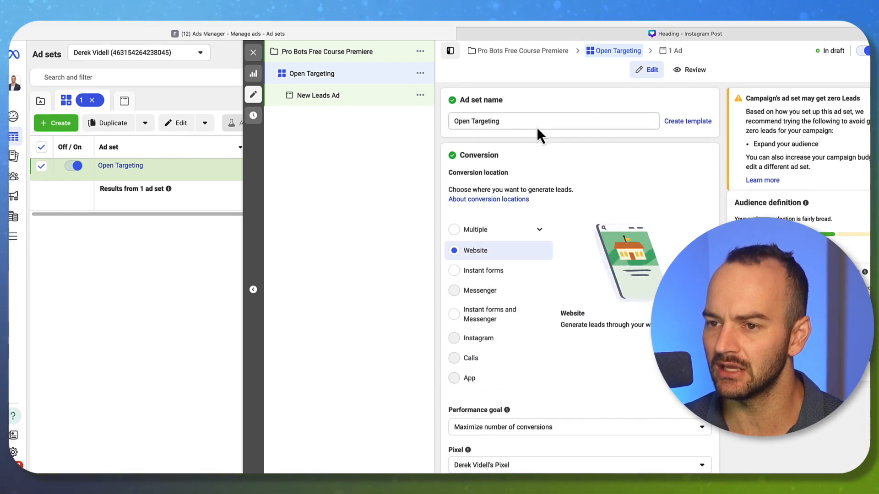
{"action": "left_click", "coordinate": [535, 121]}
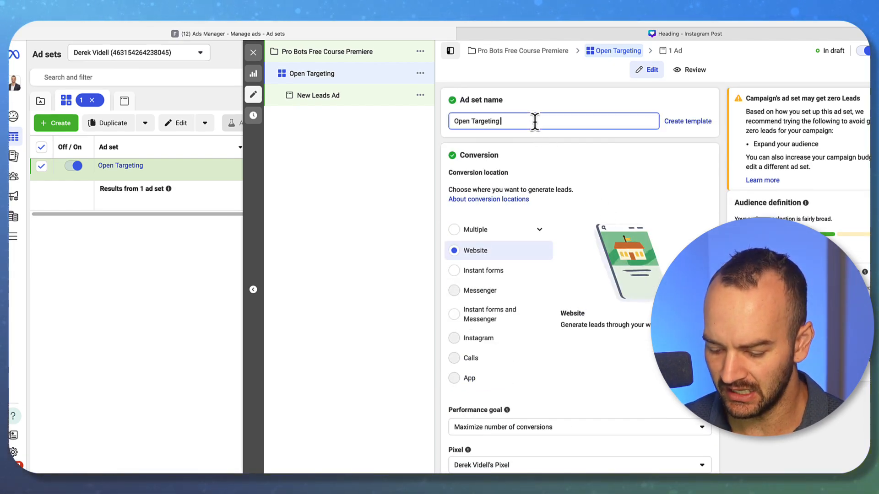
{"action": "type", "text": "18-45"}
{"action": "left_click", "coordinate": [716, 221]}
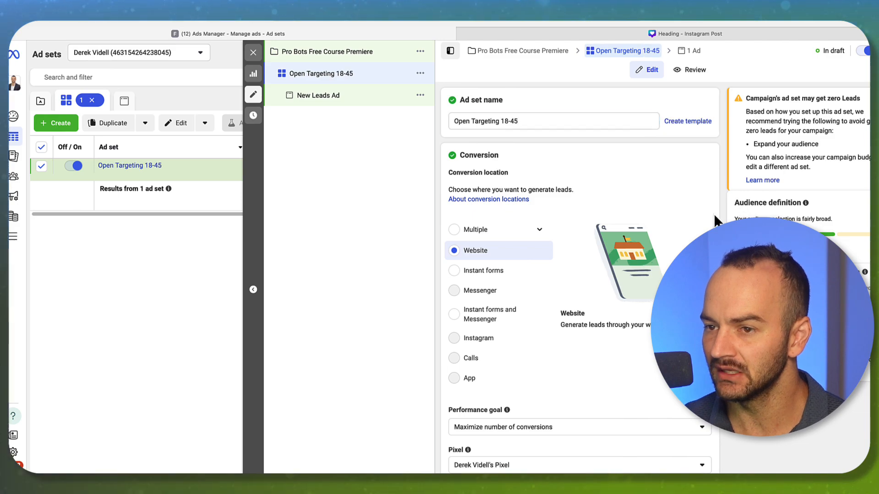
Switch the ad set's placements from Advantage+ placements to manual placements.
{"action": "scroll", "coordinate": [716, 221], "scroll_direction": "down", "scroll_amount": 15}
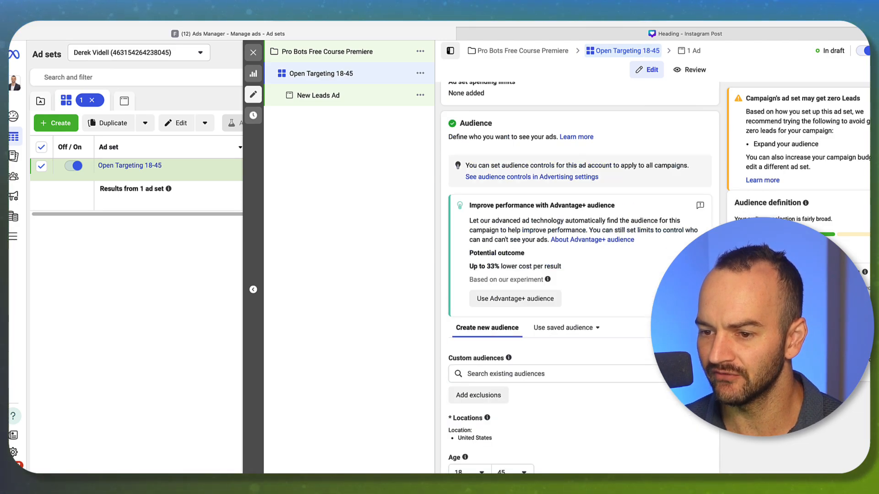
{"action": "scroll", "coordinate": [715, 221], "scroll_direction": "down", "scroll_amount": 7}
{"action": "left_click", "coordinate": [502, 230]}
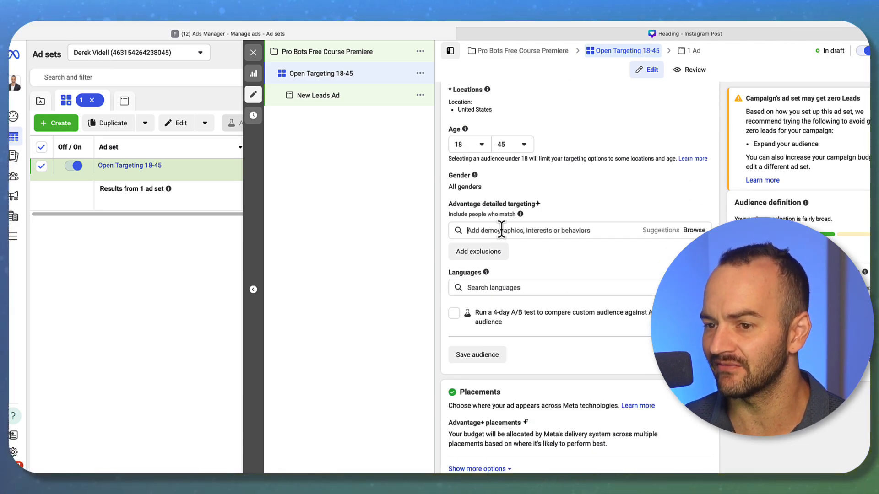
{"action": "left_click", "coordinate": [650, 288]}
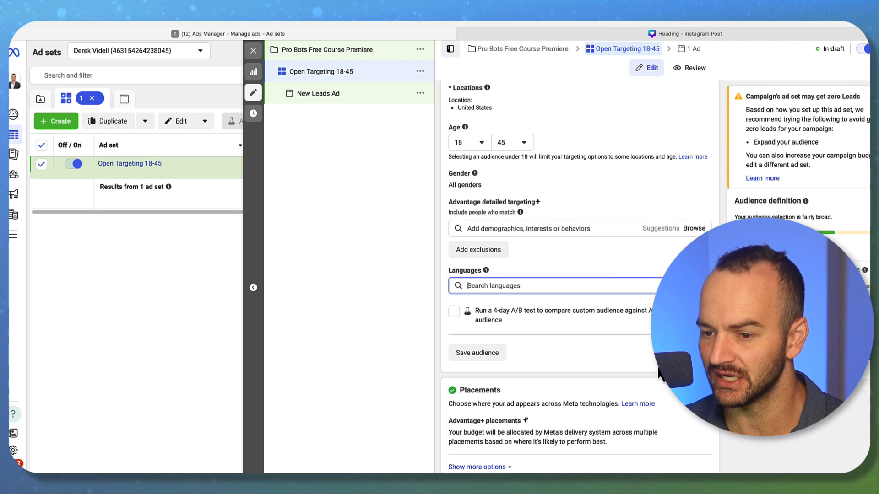
{"action": "left_click", "coordinate": [741, 447]}
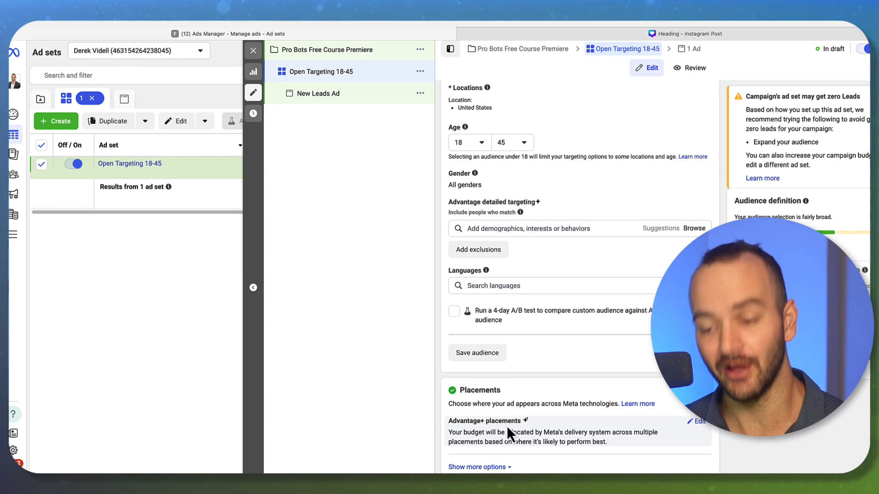
{"action": "left_click", "coordinate": [699, 429]}
{"action": "scroll", "coordinate": [697, 428], "scroll_direction": "down", "scroll_amount": 1}
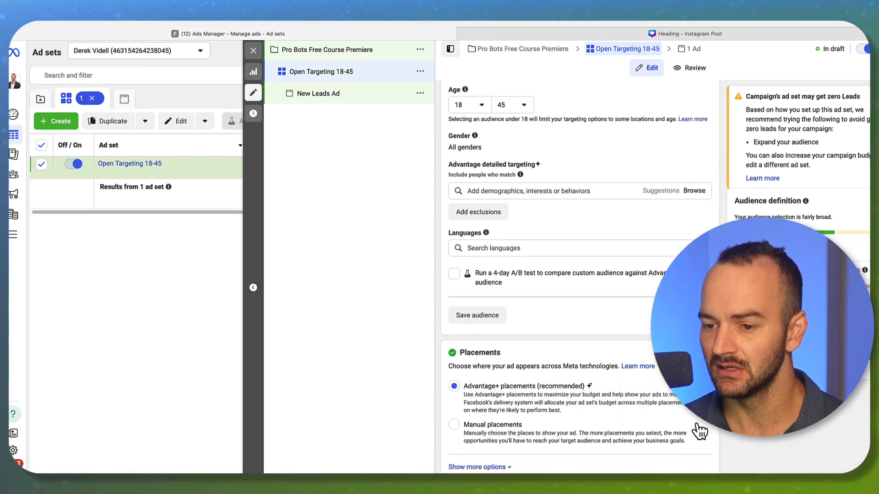
{"action": "left_click", "coordinate": [454, 425]}
Exclude the Search results and the Apps and sites placement groups from the ad set's manual placements.
{"action": "scroll", "coordinate": [605, 385], "scroll_direction": "down", "scroll_amount": 2}
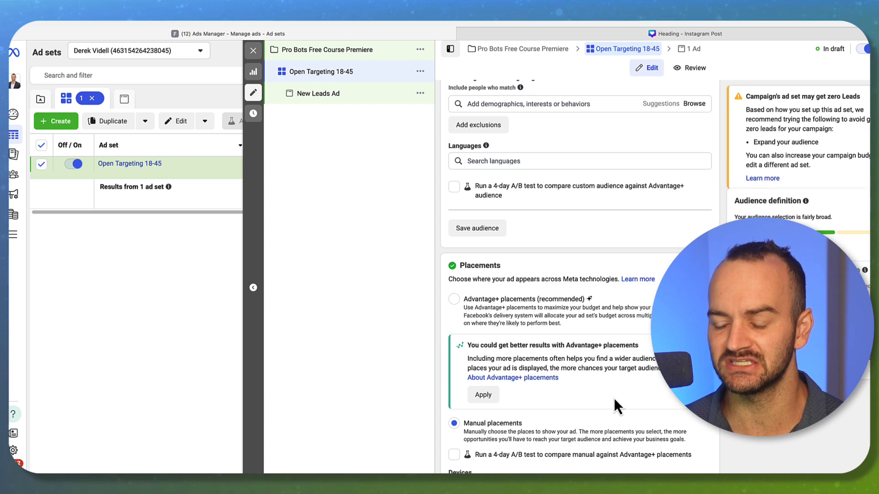
{"action": "scroll", "coordinate": [616, 396], "scroll_direction": "down", "scroll_amount": 5}
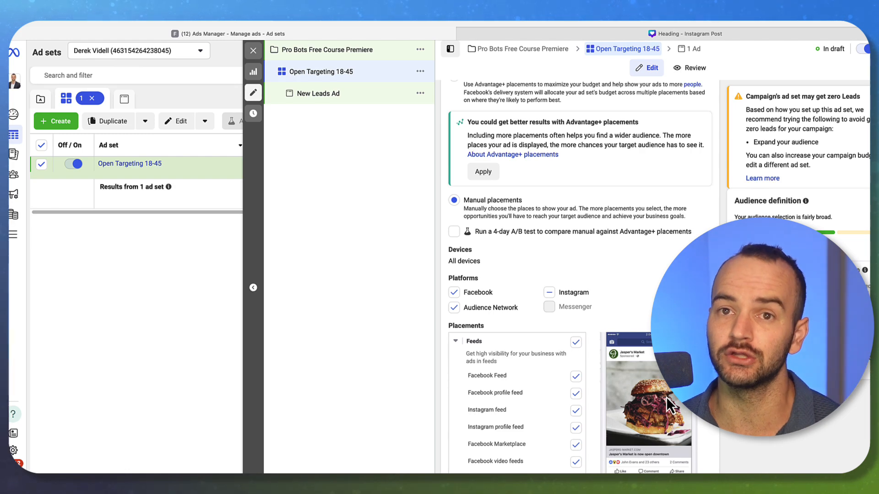
{"action": "scroll", "coordinate": [654, 423], "scroll_direction": "down", "scroll_amount": 4}
{"action": "scroll", "coordinate": [637, 439], "scroll_direction": "down", "scroll_amount": 6}
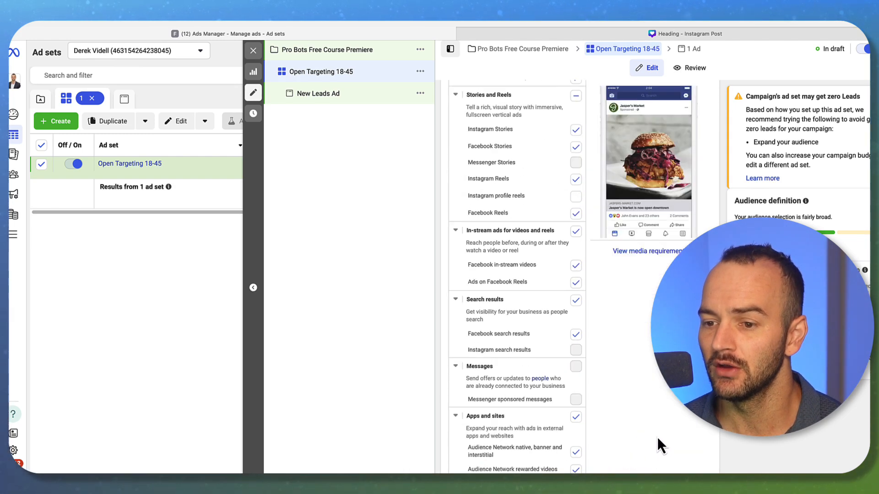
{"action": "left_click", "coordinate": [576, 291]}
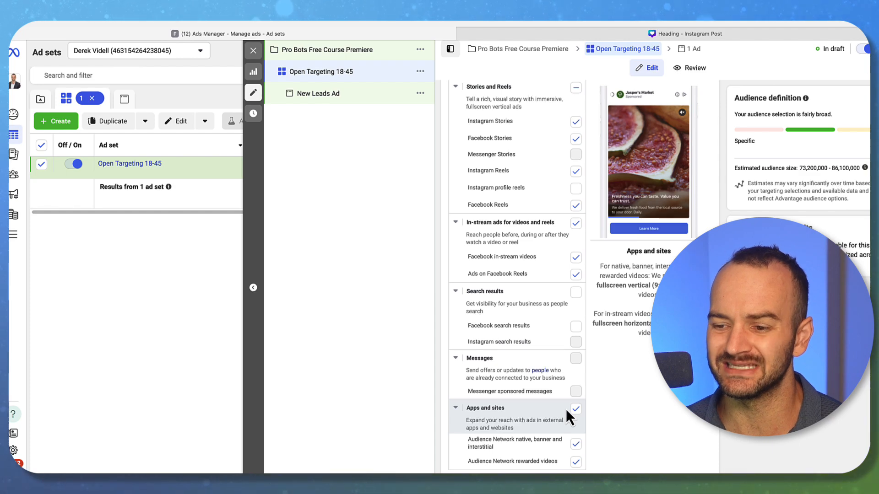
{"action": "scroll", "coordinate": [567, 414], "scroll_direction": "up", "scroll_amount": 2}
{"action": "scroll", "coordinate": [567, 422], "scroll_direction": "down", "scroll_amount": 3}
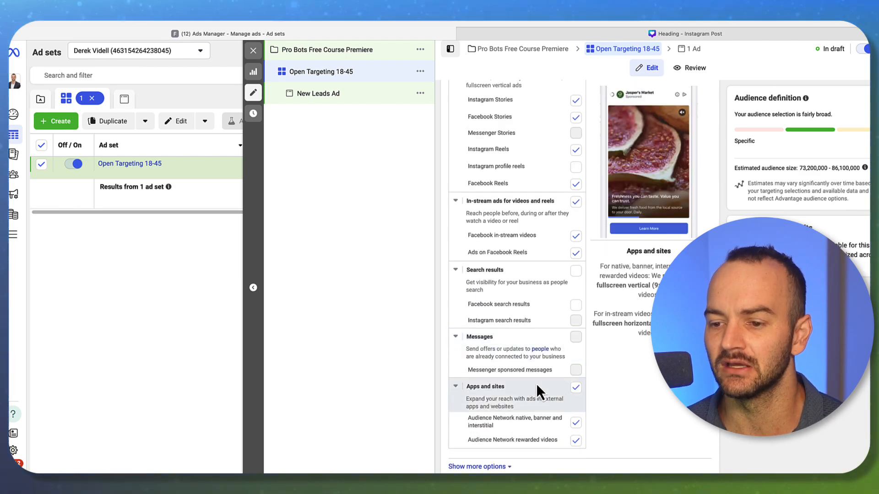
{"action": "left_click", "coordinate": [577, 390]}
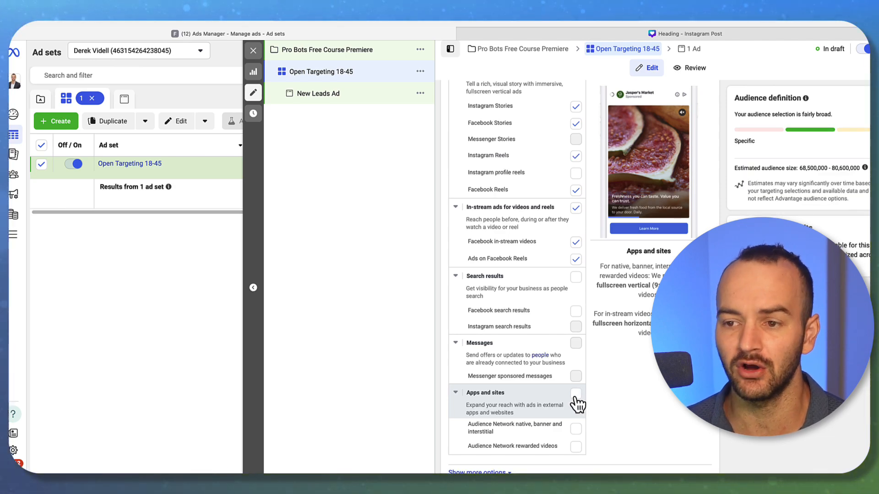
Review the selected placements in the Feeds, Stories and Reels, and In-stream ads groups.
{"action": "scroll", "coordinate": [575, 405], "scroll_direction": "up", "scroll_amount": 1}
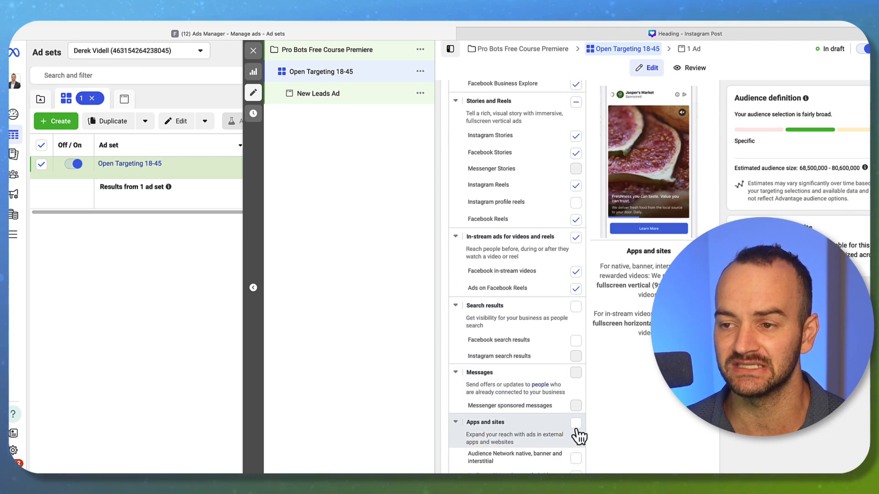
{"action": "scroll", "coordinate": [577, 432], "scroll_direction": "up", "scroll_amount": 3}
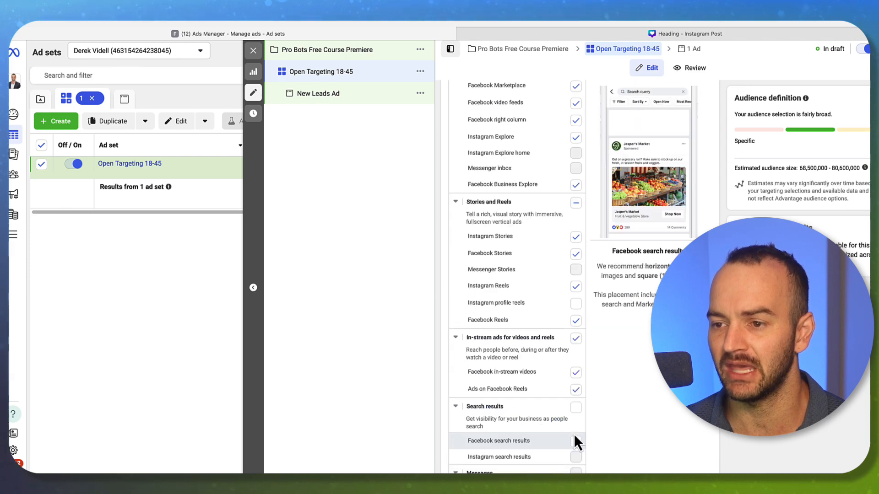
{"action": "scroll", "coordinate": [559, 283], "scroll_direction": "up", "scroll_amount": 4}
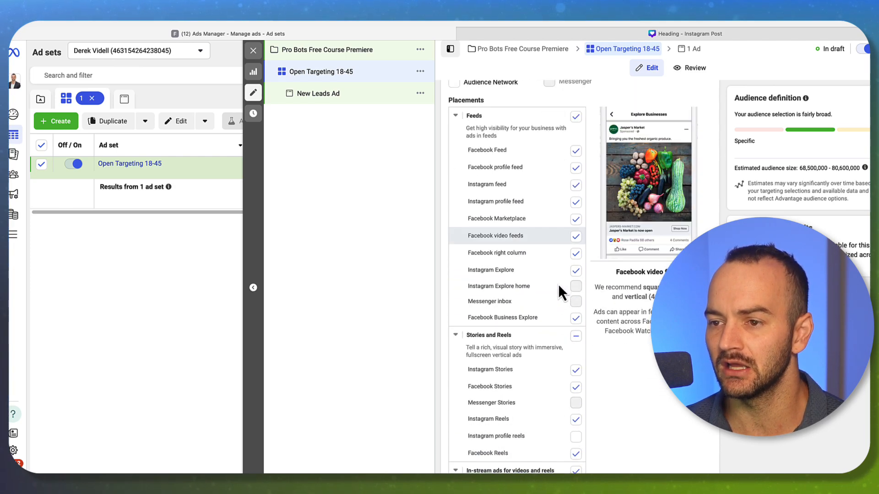
{"action": "scroll", "coordinate": [563, 315], "scroll_direction": "down", "scroll_amount": 2}
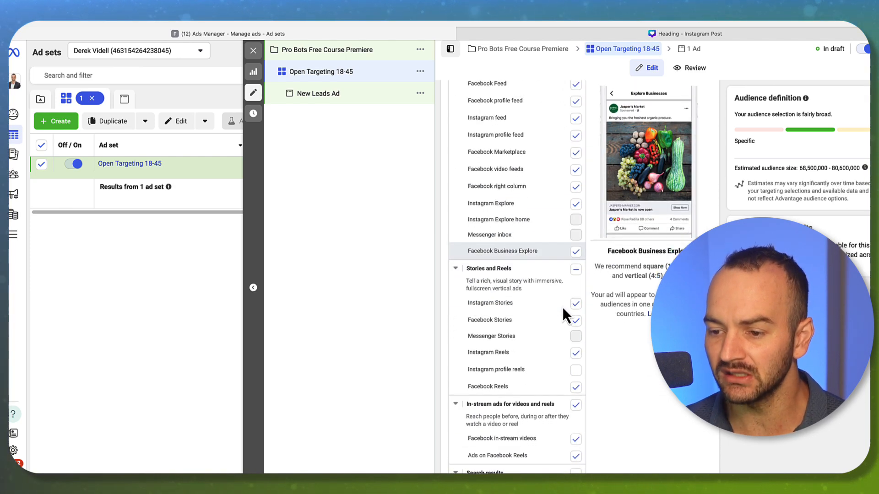
{"action": "scroll", "coordinate": [562, 306], "scroll_direction": "up", "scroll_amount": 1}
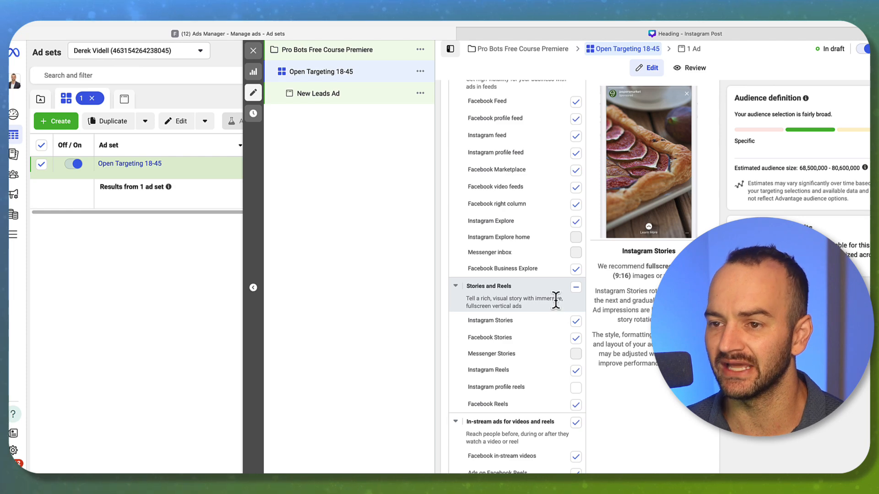
{"action": "scroll", "coordinate": [557, 302], "scroll_direction": "up", "scroll_amount": 1}
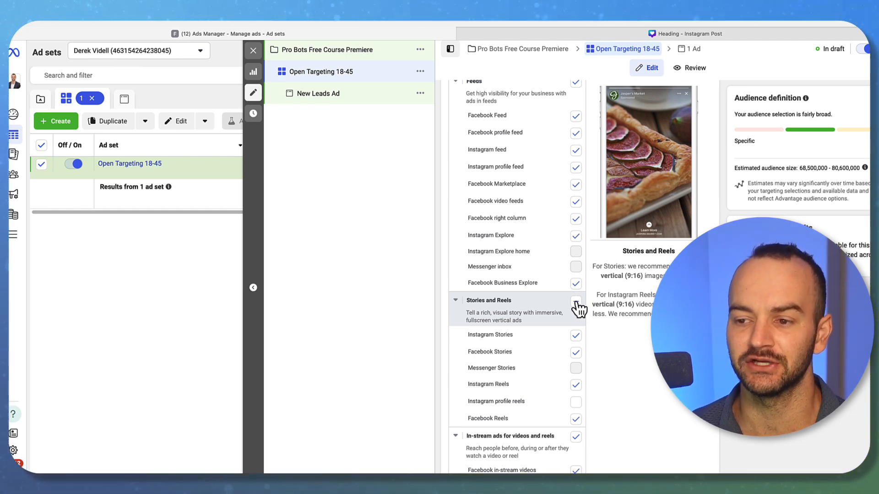
Exclude the Stories and Reels placement group and examine the account header in its sample ad preview.
{"action": "left_click", "coordinate": [575, 303]}
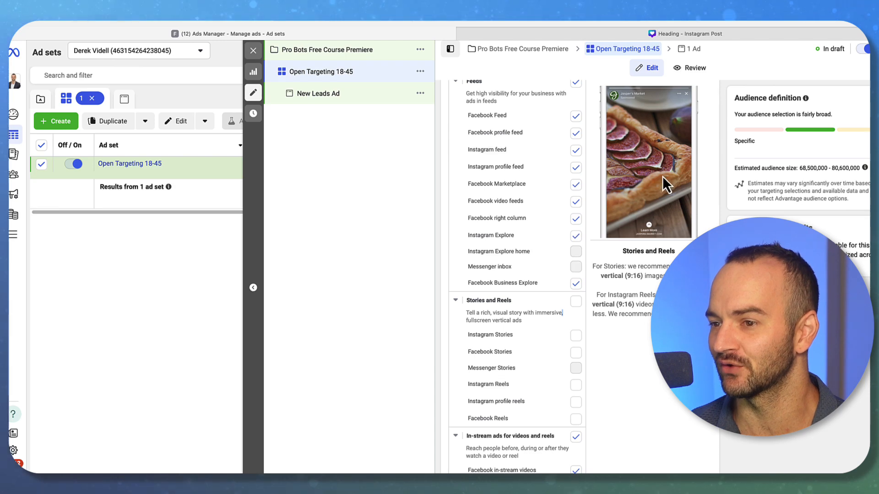
{"action": "scroll", "coordinate": [636, 166], "scroll_direction": "up", "scroll_amount": 1}
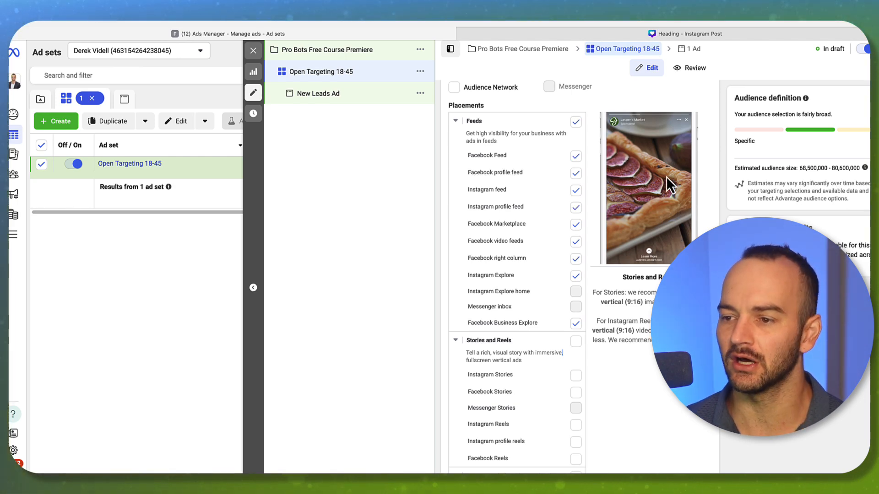
{"action": "triple_click", "coordinate": [630, 120]}
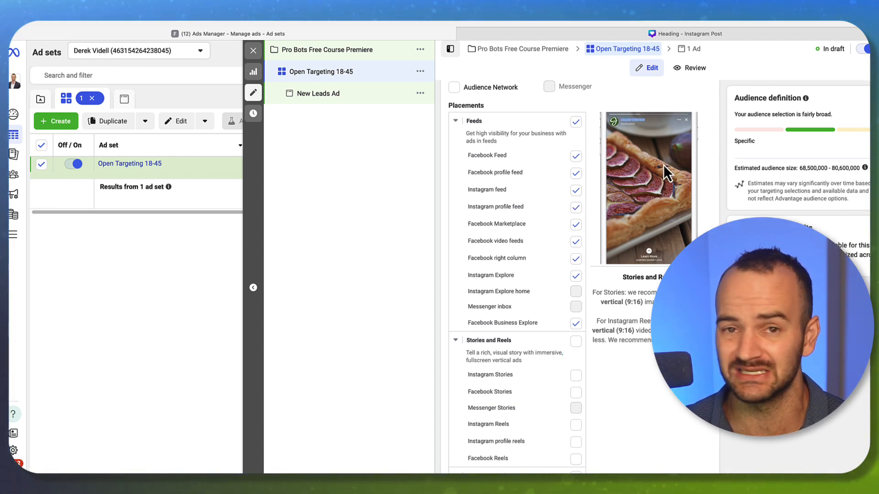
{"action": "left_click", "coordinate": [664, 171]}
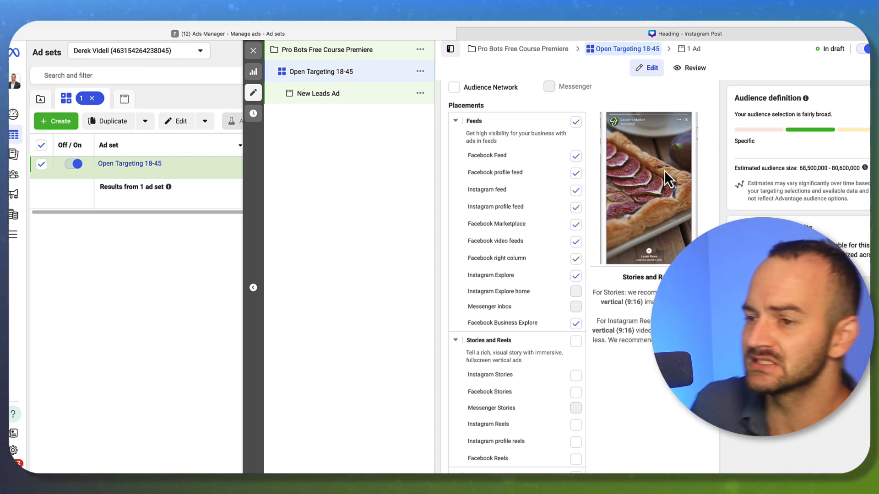
{"action": "double_click", "coordinate": [620, 120]}
{"action": "left_click", "coordinate": [639, 123]}
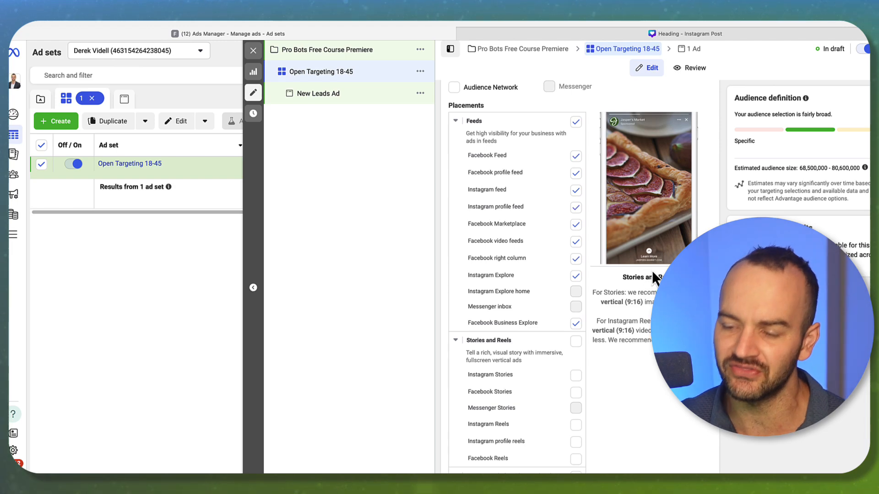
Include the Stories and Reels placement group again and view the Instagram Stories sample preview.
{"action": "left_click", "coordinate": [575, 342]}
{"action": "scroll", "coordinate": [575, 345], "scroll_direction": "down", "scroll_amount": 1}
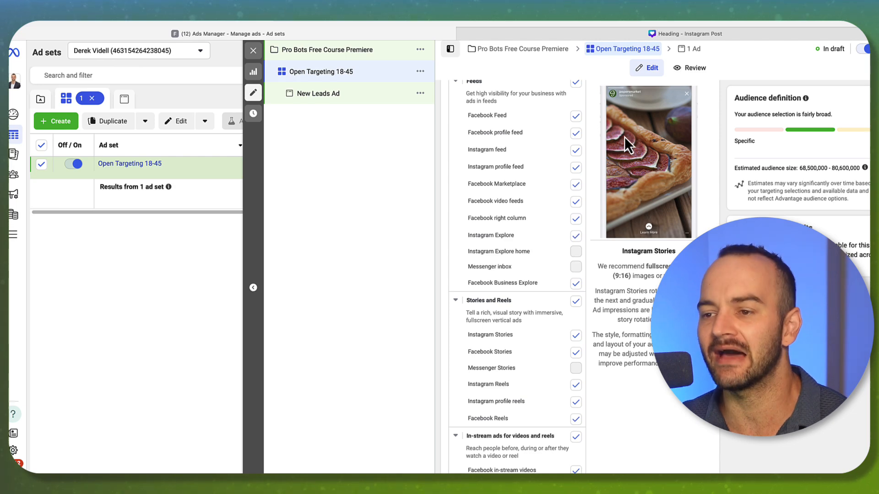
{"action": "scroll", "coordinate": [623, 135], "scroll_direction": "up", "scroll_amount": 1}
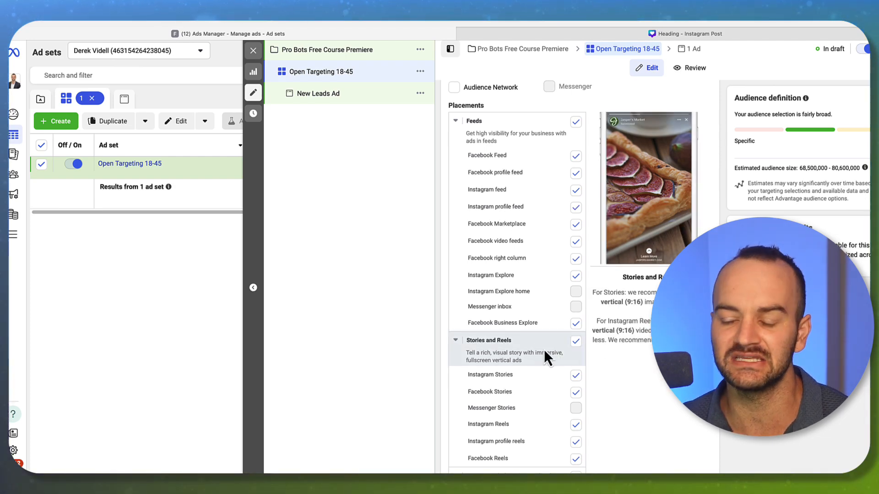
Exclude the Stories and Reels placement group from the ad set's manual placements.
{"action": "left_click", "coordinate": [575, 342]}
{"action": "scroll", "coordinate": [574, 346], "scroll_direction": "down", "scroll_amount": 1}
{"action": "left_click", "coordinate": [576, 302]}
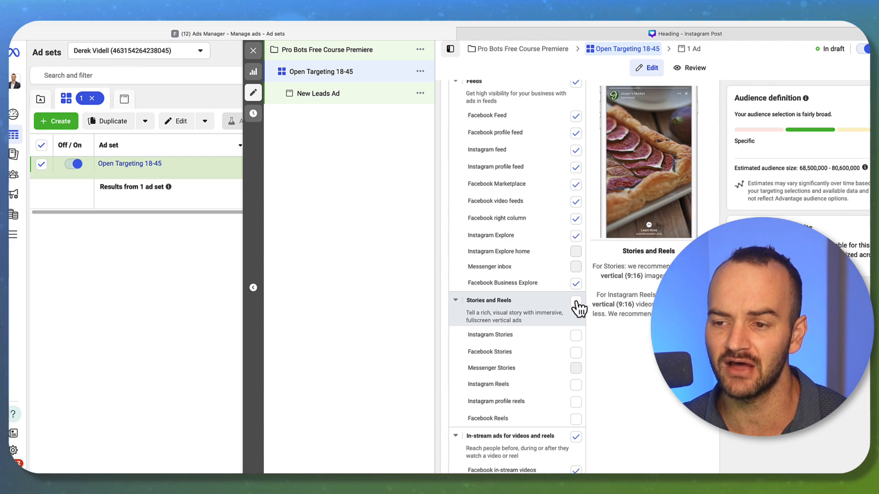
Open the New Leads Ad and set its Facebook Page to the advertiser's personal-name Page.
{"action": "left_click", "coordinate": [692, 49]}
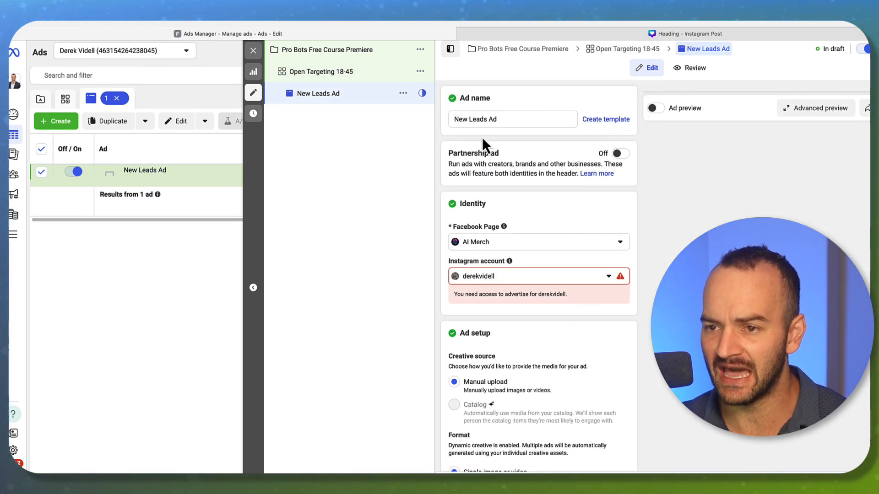
{"action": "left_click", "coordinate": [494, 243]}
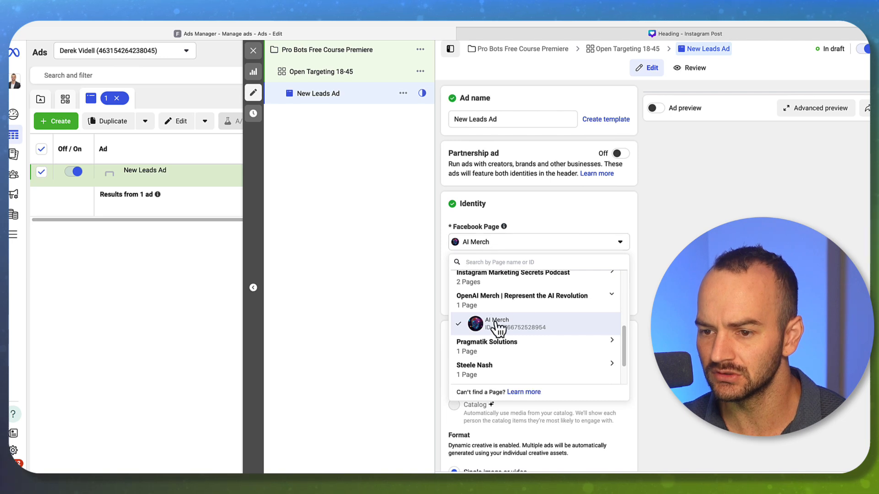
{"action": "scroll", "coordinate": [496, 314], "scroll_direction": "up", "scroll_amount": 3}
{"action": "left_click", "coordinate": [497, 350]}
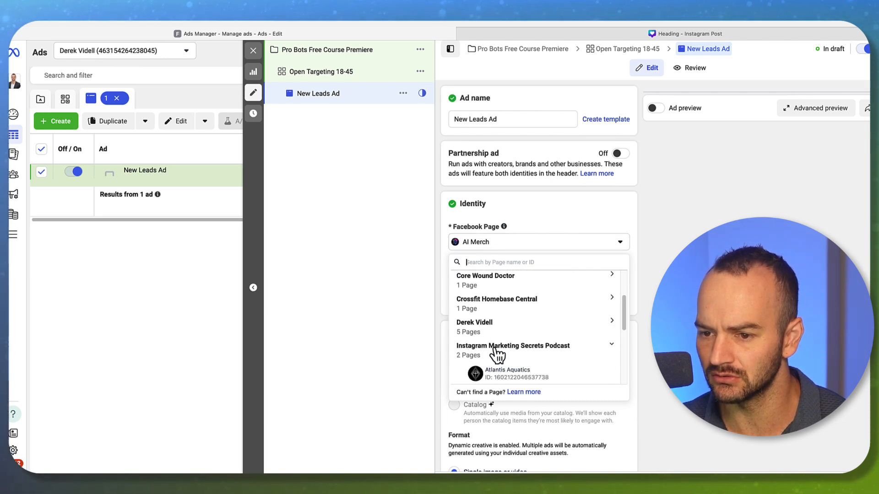
{"action": "scroll", "coordinate": [512, 375], "scroll_direction": "down", "scroll_amount": 1}
{"action": "left_click", "coordinate": [513, 374]}
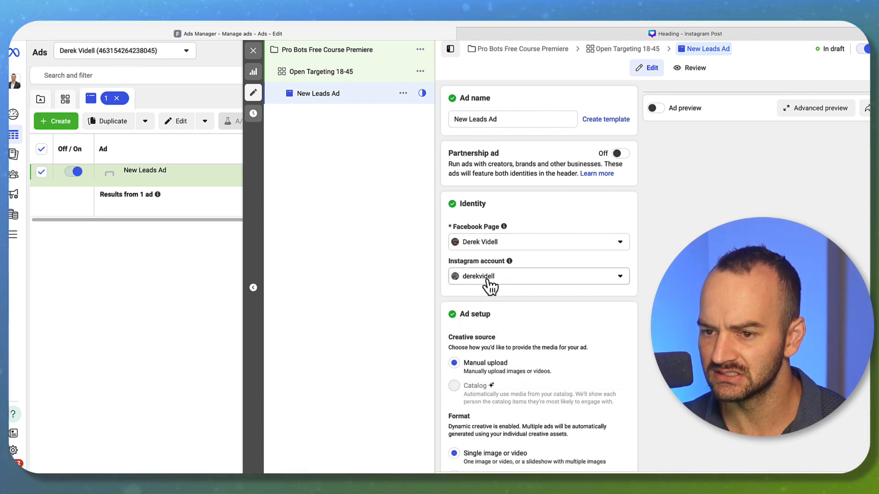
Turn on the ad preview and select the whole ad name for editing.
{"action": "triple_click", "coordinate": [516, 118]}
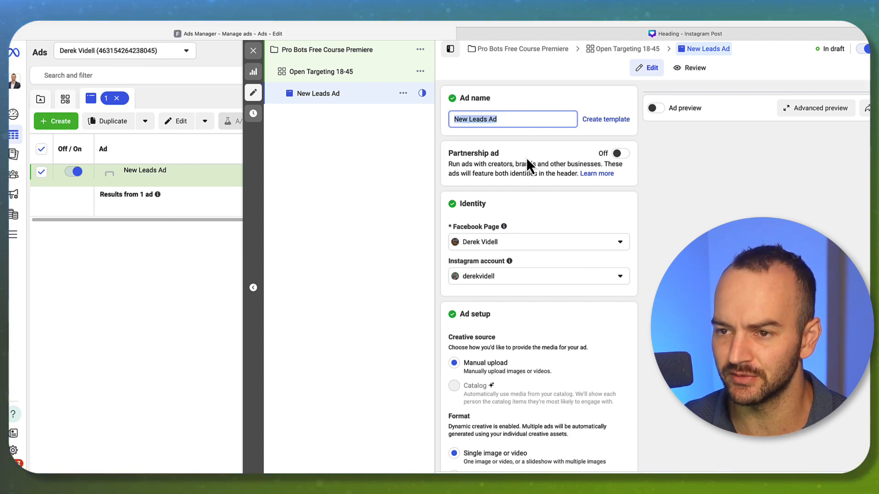
{"action": "left_click", "coordinate": [655, 108]}
{"action": "left_click", "coordinate": [508, 119]}
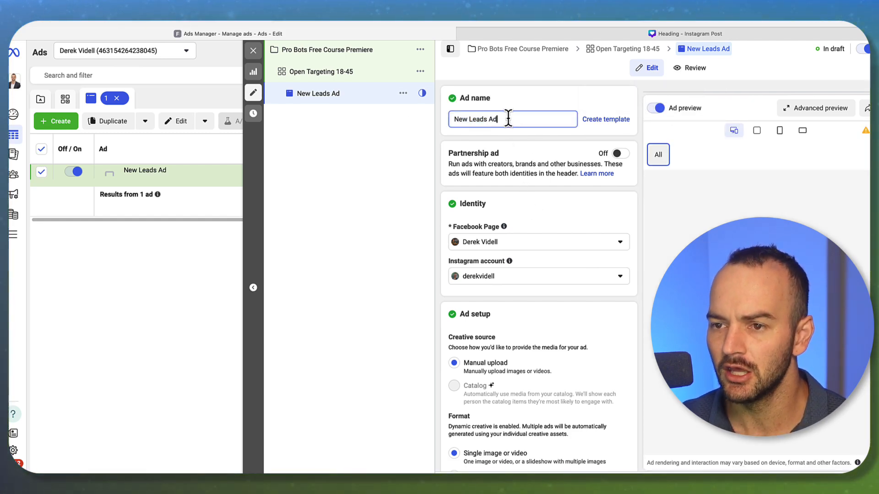
{"action": "left_click_drag", "start_coordinate": [511, 119], "coordinate": [428, 120]}
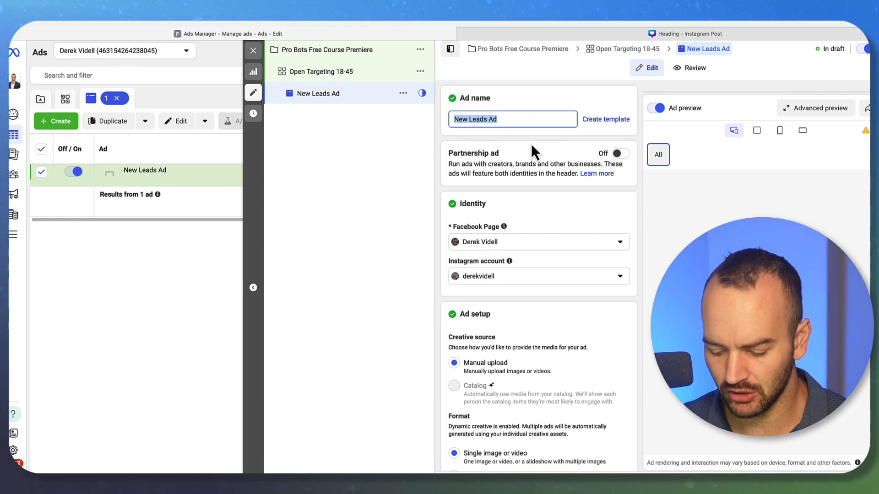
Switch to the Canva Instagram post design and rename it "ProBotsAds".
{"action": "left_click", "coordinate": [687, 33]}
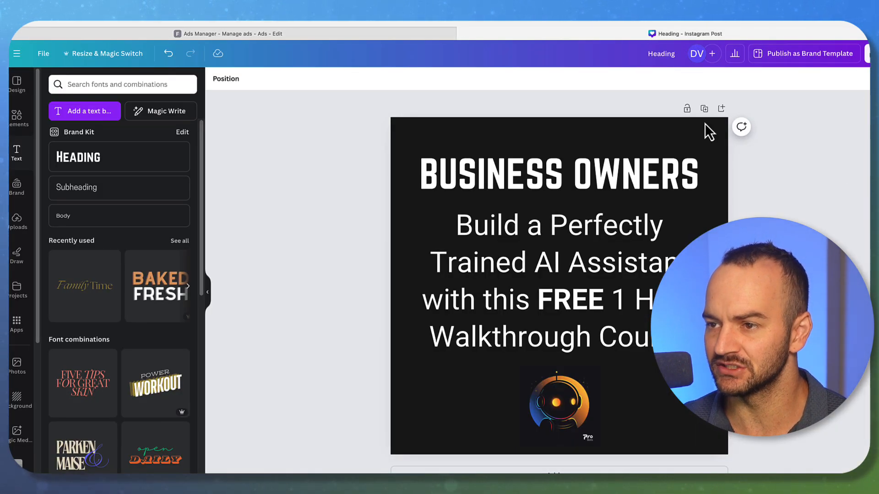
{"action": "left_click", "coordinate": [665, 54]}
{"action": "type", "text": "HroBotsAds"}
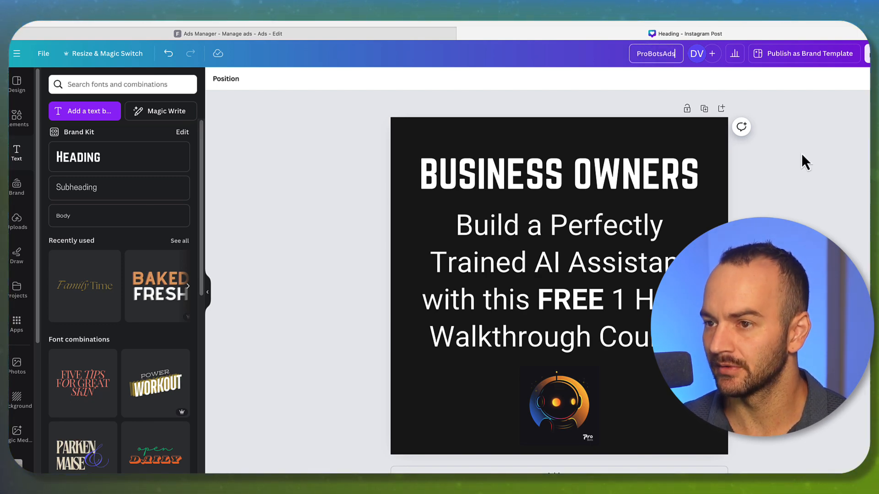
{"action": "left_click", "coordinate": [802, 156]}
Download the ProBotsAds design as a PNG at 1,080 × 1,080 px and return to Ads Manager.
{"action": "left_click", "coordinate": [868, 53]}
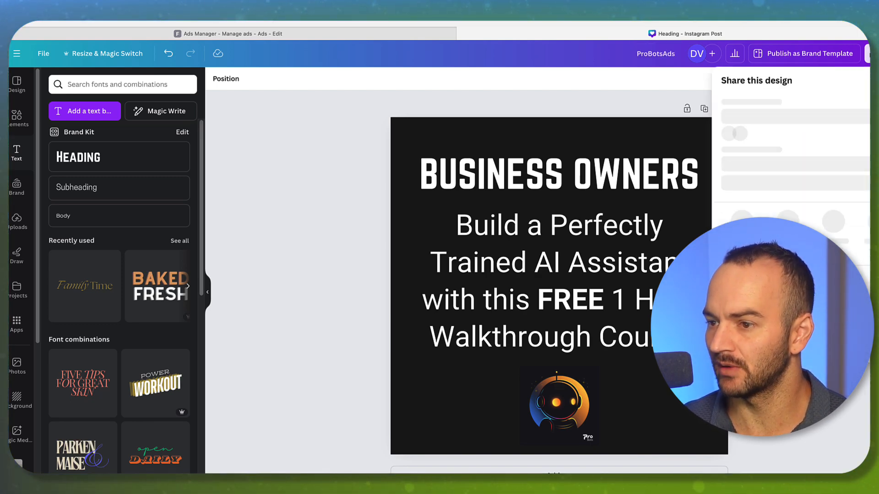
{"action": "left_click", "coordinate": [756, 297]}
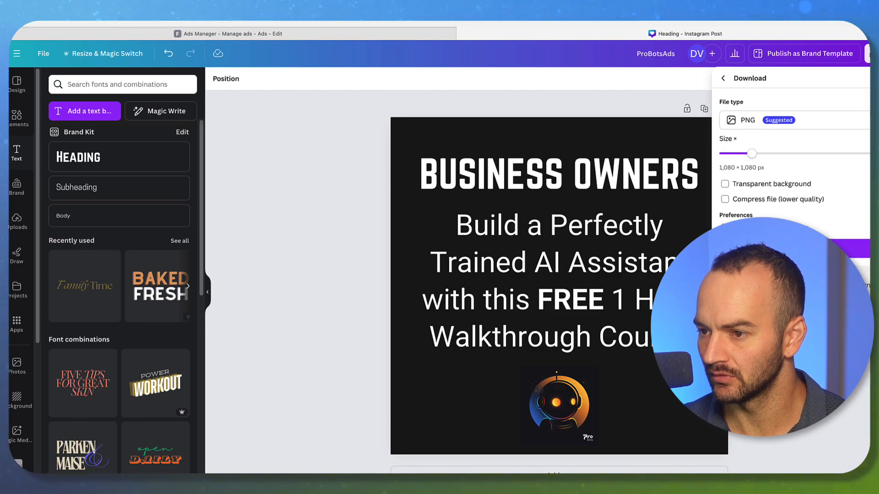
{"action": "left_click", "coordinate": [808, 248]}
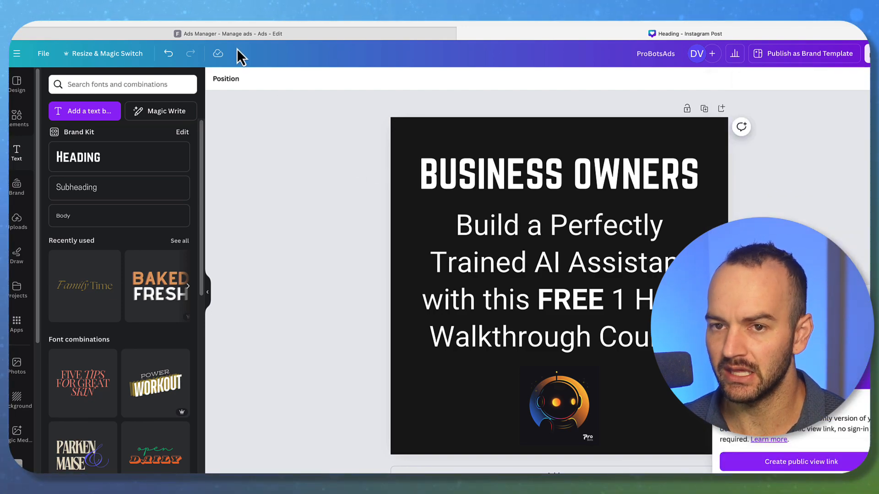
{"action": "left_click", "coordinate": [230, 35]}
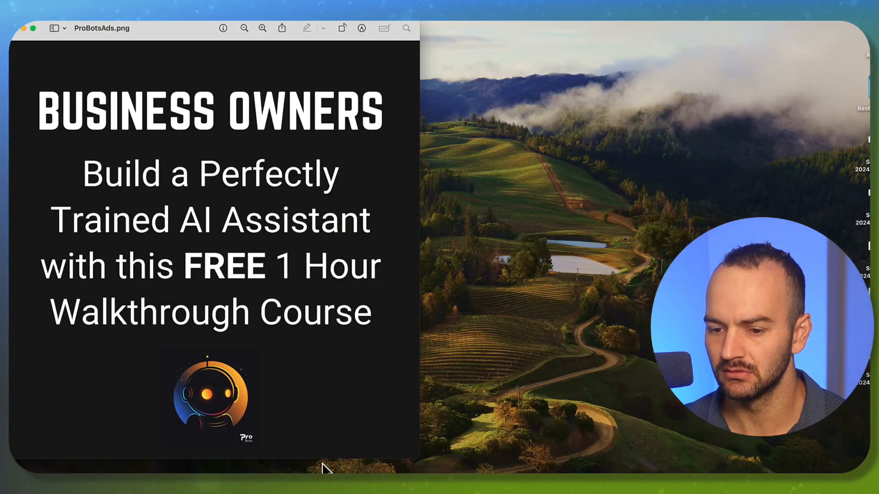
{"action": "left_click", "coordinate": [235, 469]}
Upload ProBotsAds.png from the Downloads folder and add it as the ad creative's image.
{"action": "scroll", "coordinate": [546, 336], "scroll_direction": "down", "scroll_amount": 7}
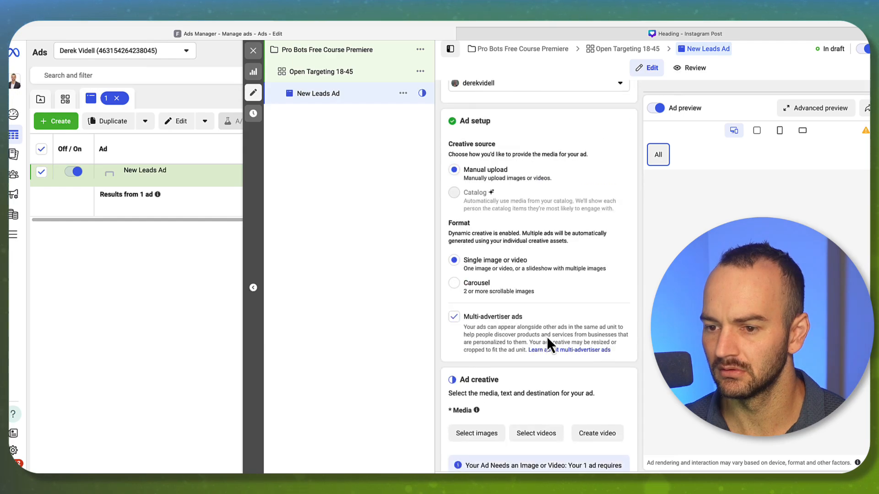
{"action": "left_click", "coordinate": [476, 325]}
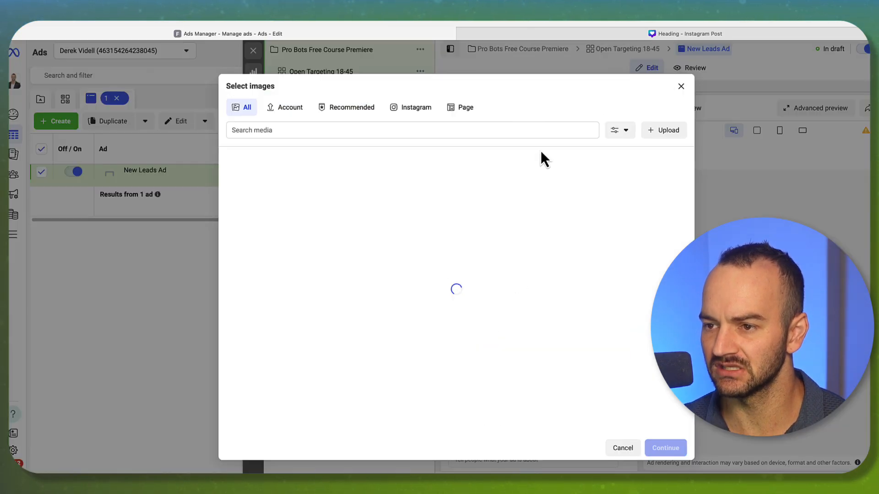
{"action": "left_click", "coordinate": [669, 130]}
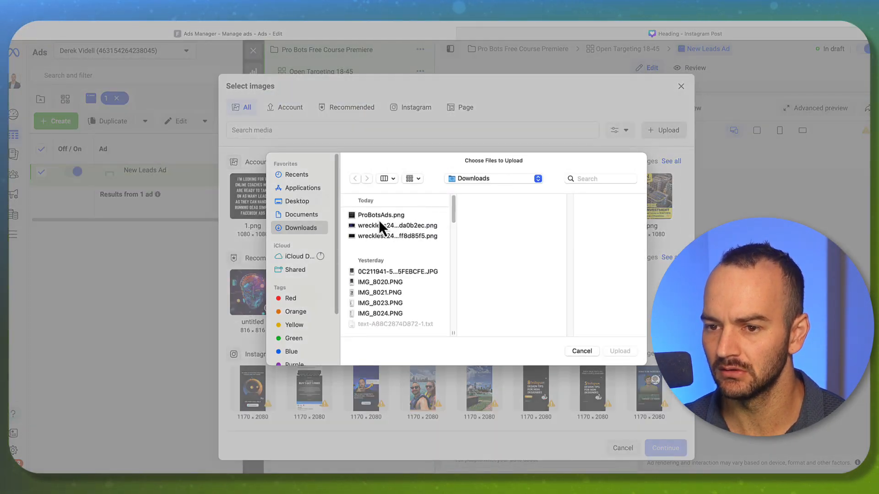
{"action": "left_click", "coordinate": [380, 216]}
{"action": "double_click", "coordinate": [380, 216]}
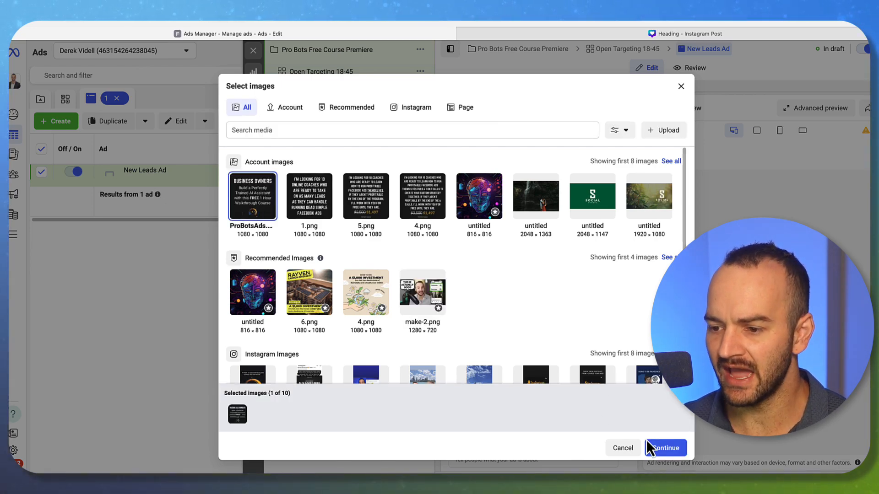
{"action": "left_click", "coordinate": [650, 449]}
Turn off "Optimize creative for each person" in the ad creative settings.
{"action": "scroll", "coordinate": [600, 362], "scroll_direction": "down", "scroll_amount": 5}
{"action": "scroll", "coordinate": [577, 370], "scroll_direction": "up", "scroll_amount": 2}
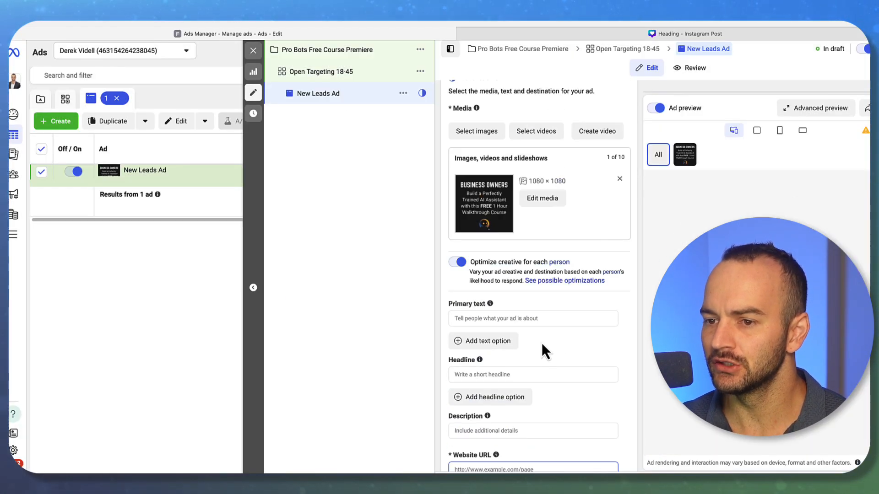
{"action": "scroll", "coordinate": [481, 192], "scroll_direction": "up", "scroll_amount": 2}
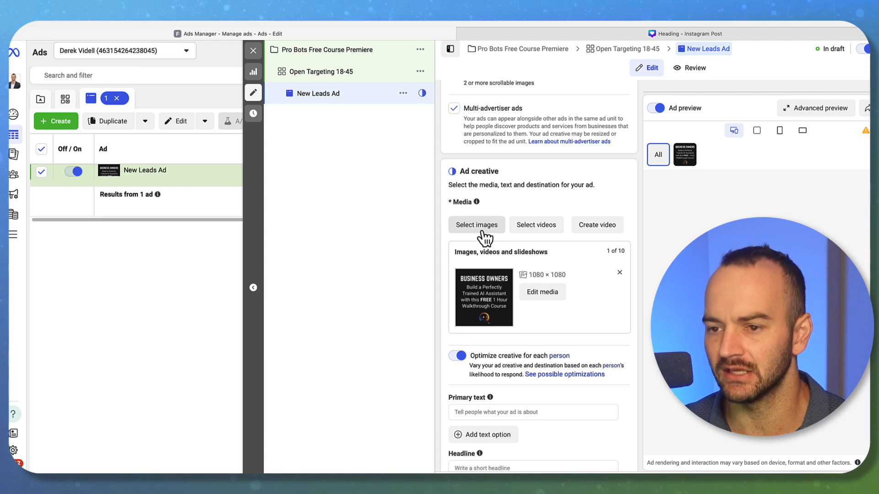
{"action": "scroll", "coordinate": [506, 222], "scroll_direction": "up", "scroll_amount": 7}
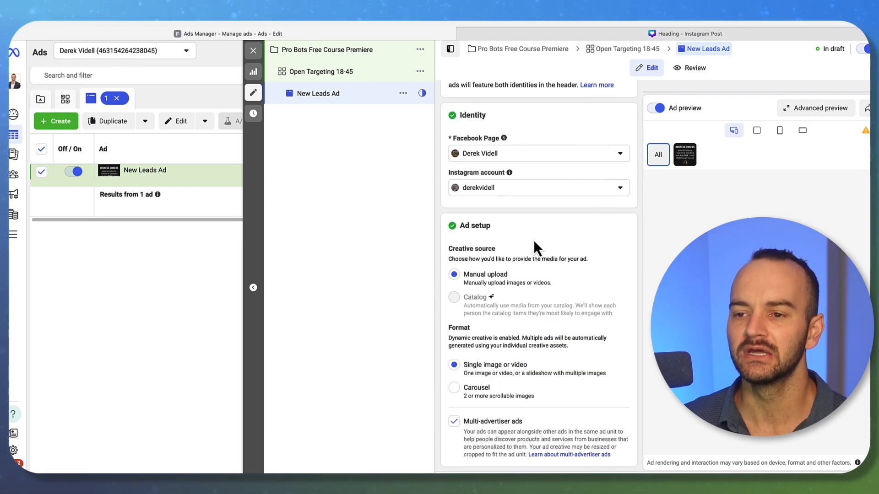
{"action": "scroll", "coordinate": [537, 245], "scroll_direction": "up", "scroll_amount": 3}
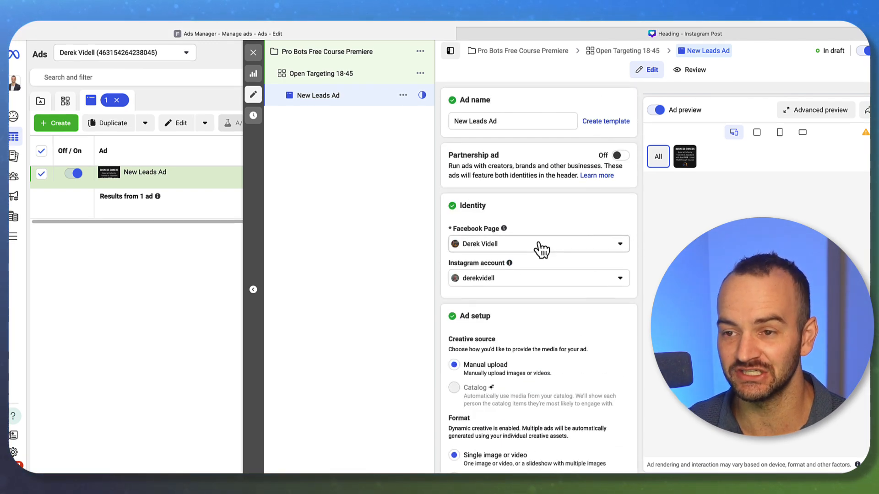
{"action": "scroll", "coordinate": [571, 251], "scroll_direction": "down", "scroll_amount": 6}
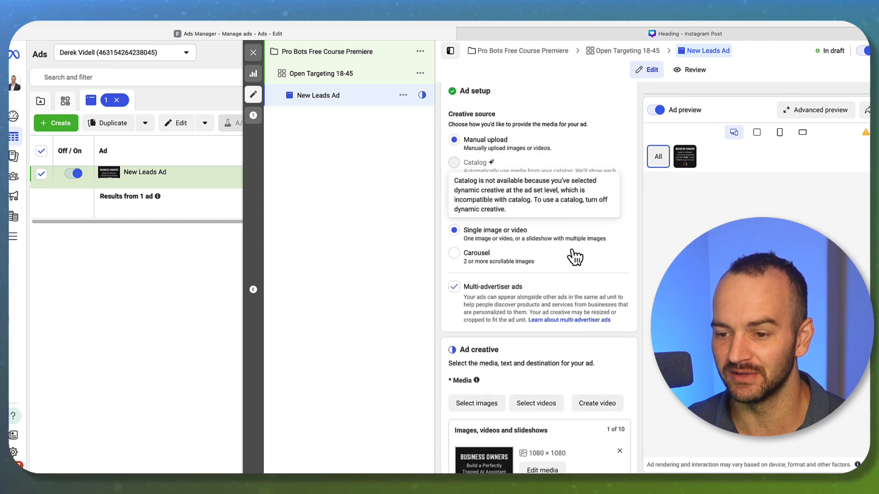
{"action": "scroll", "coordinate": [584, 251], "scroll_direction": "down", "scroll_amount": 3}
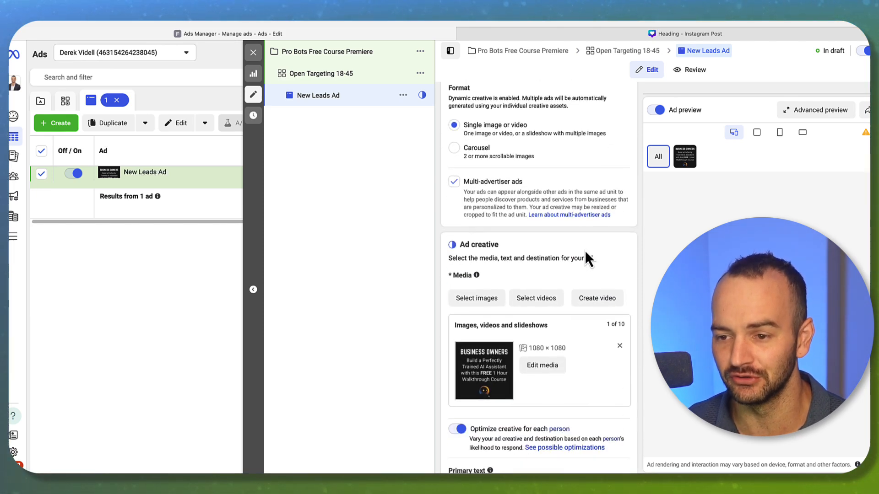
{"action": "scroll", "coordinate": [584, 254], "scroll_direction": "down", "scroll_amount": 2}
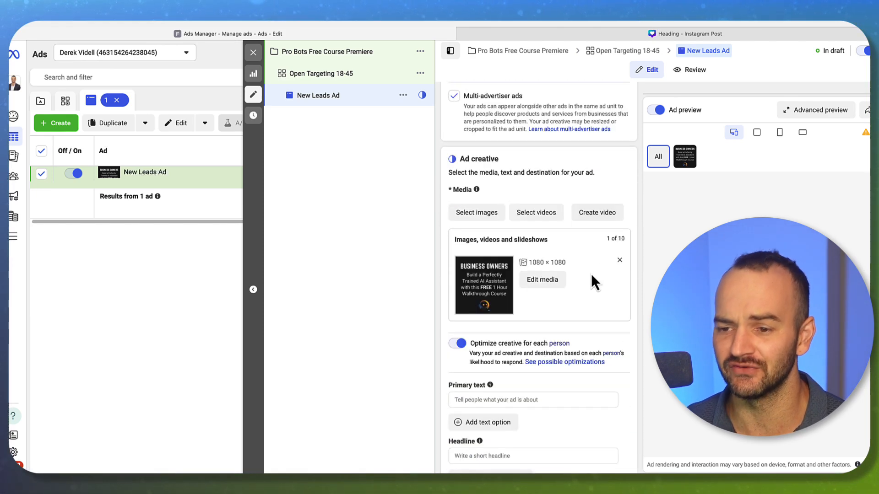
{"action": "scroll", "coordinate": [600, 323], "scroll_direction": "down", "scroll_amount": 1}
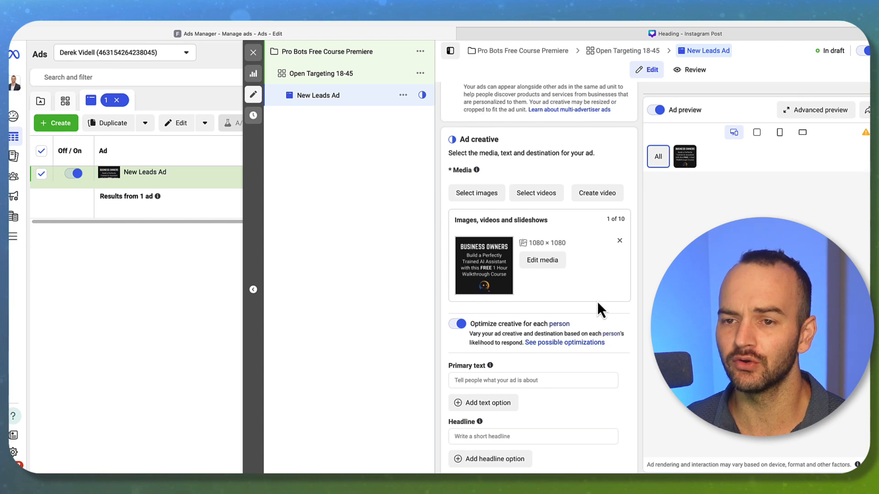
{"action": "left_click", "coordinate": [457, 324]}
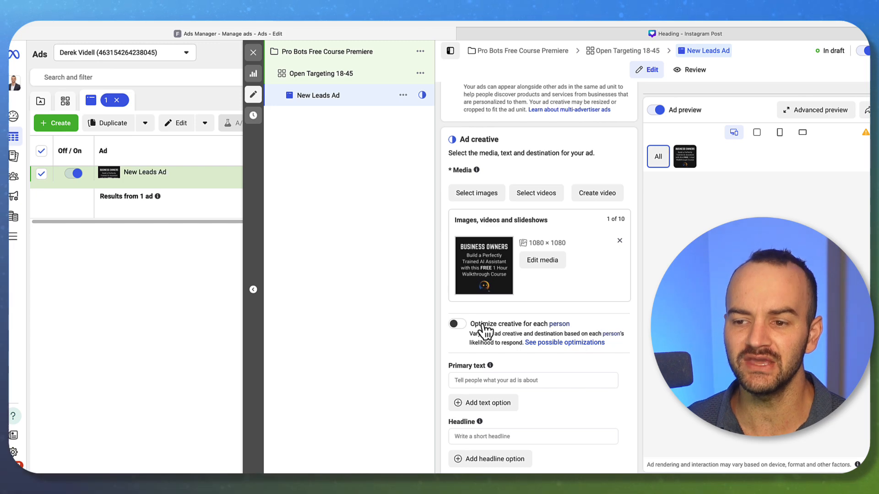
{"action": "left_click_drag", "start_coordinate": [567, 325], "coordinate": [463, 326]}
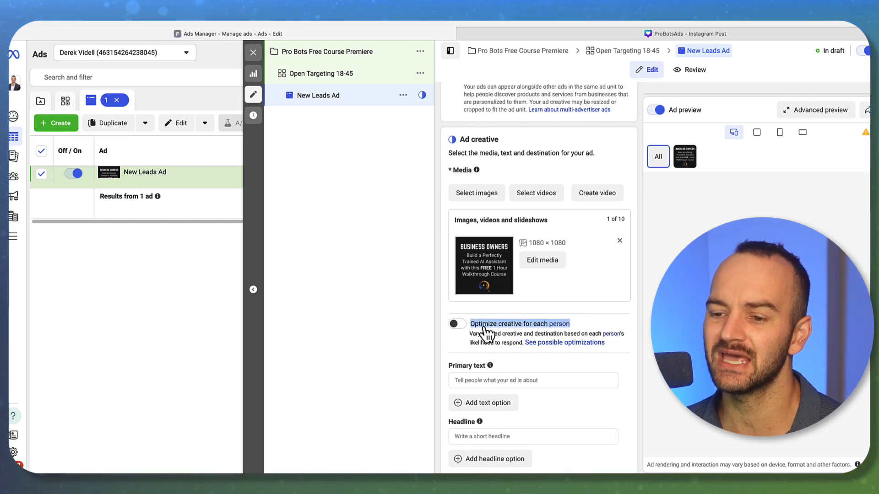
{"action": "left_click", "coordinate": [590, 325]}
{"action": "scroll", "coordinate": [575, 331], "scroll_direction": "down", "scroll_amount": 3}
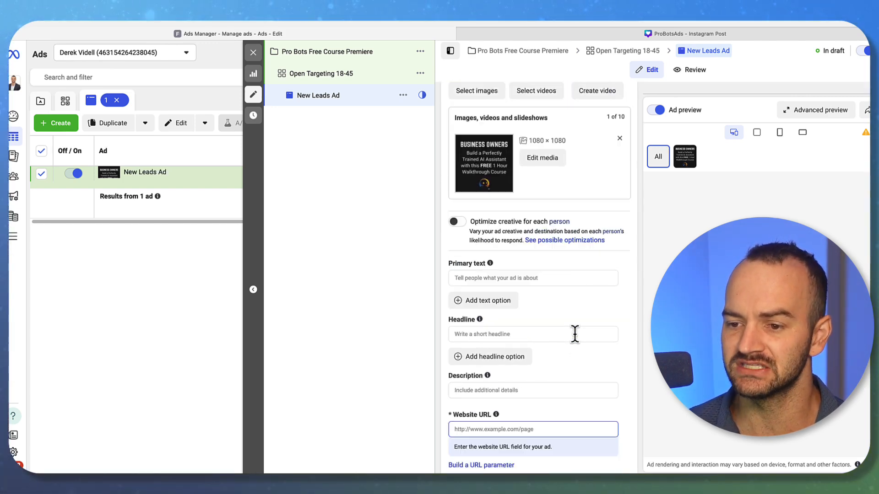
{"action": "left_click", "coordinate": [532, 281]}
{"action": "left_click", "coordinate": [502, 337]}
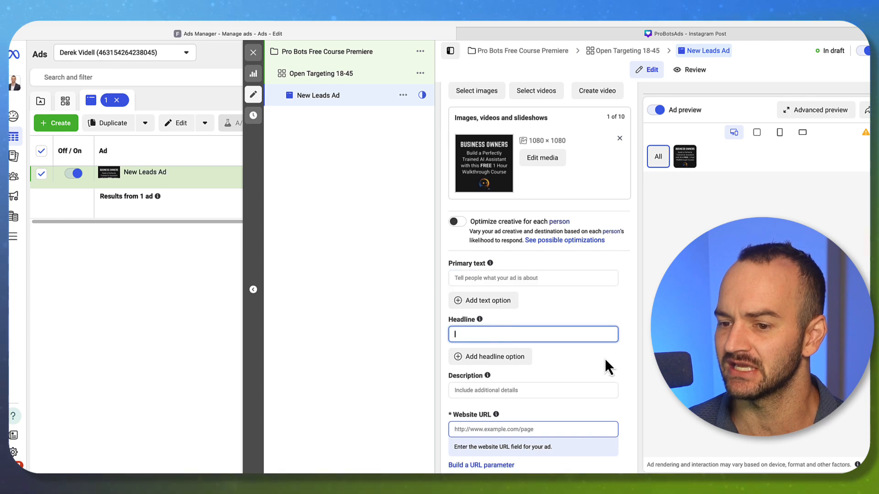
{"action": "left_click", "coordinate": [485, 390]}
{"action": "left_click", "coordinate": [505, 331]}
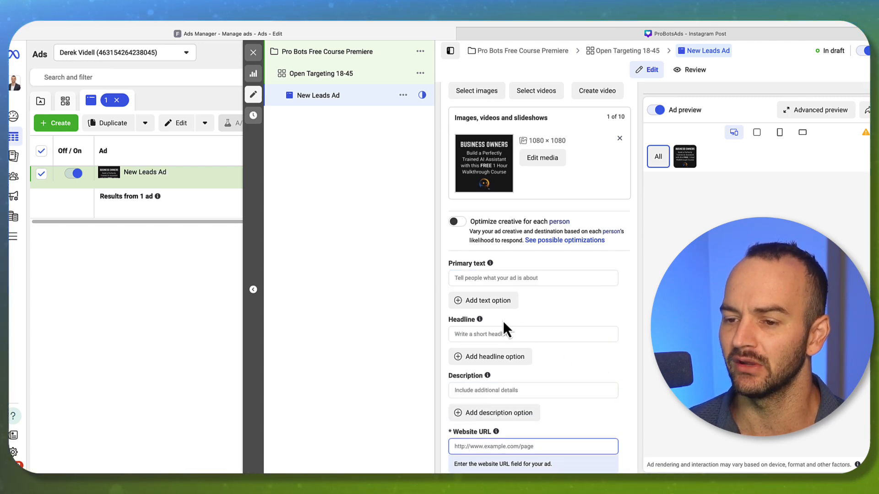
{"action": "left_click", "coordinate": [477, 279]}
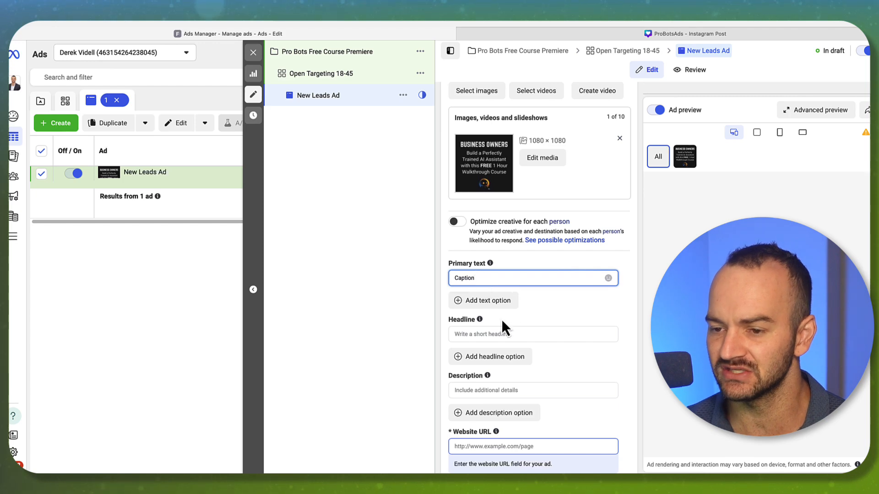
{"action": "left_click", "coordinate": [465, 339]}
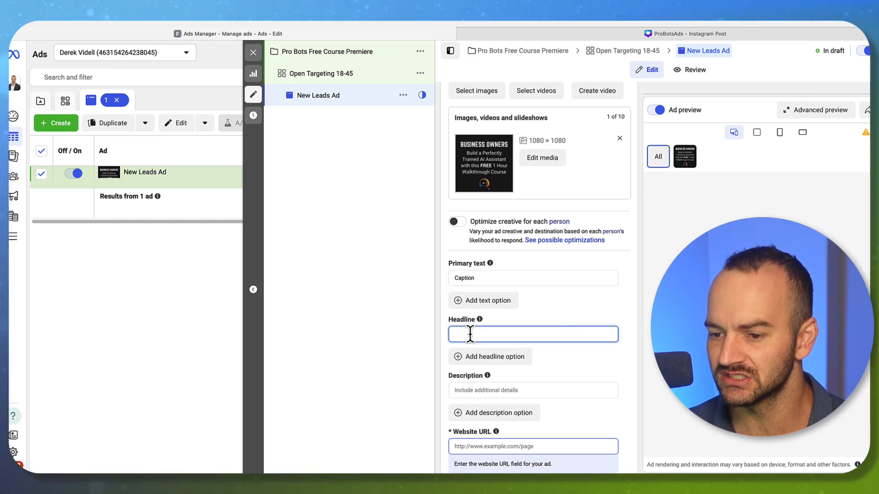
{"action": "right_click", "coordinate": [455, 341]}
{"action": "left_click", "coordinate": [467, 357]}
{"action": "left_click", "coordinate": [473, 388]}
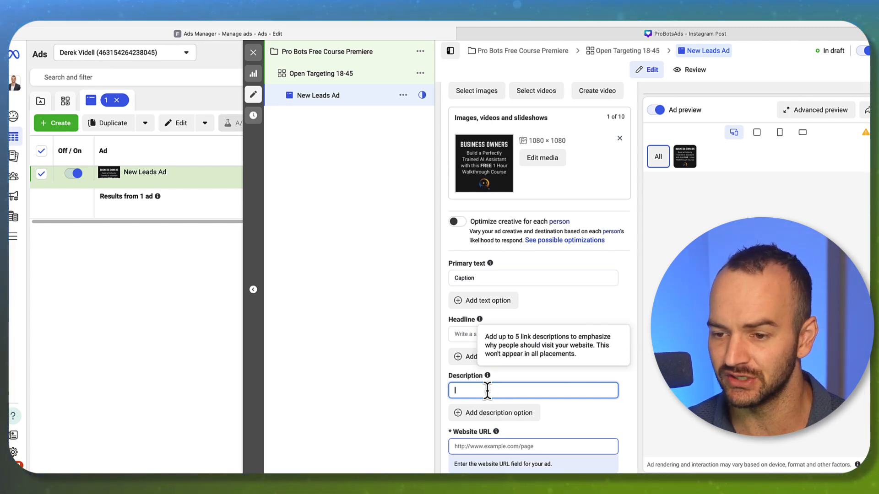
{"action": "left_click", "coordinate": [501, 278]}
{"action": "left_click_drag", "start_coordinate": [501, 278], "coordinate": [452, 275]}
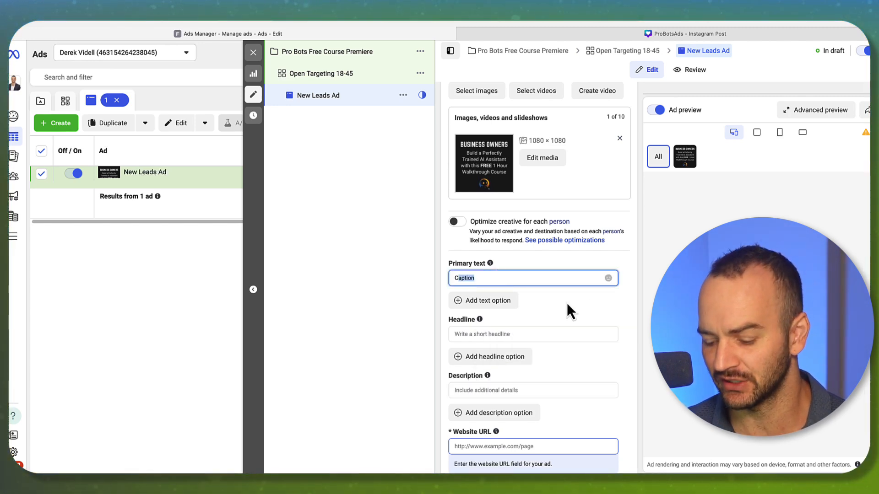
{"action": "key", "text": "BackSpace"}
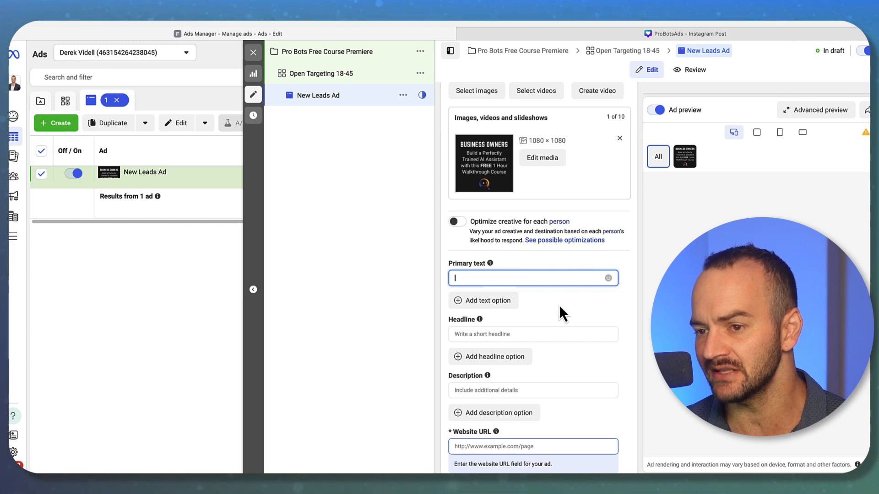
{"action": "left_click", "coordinate": [457, 223]}
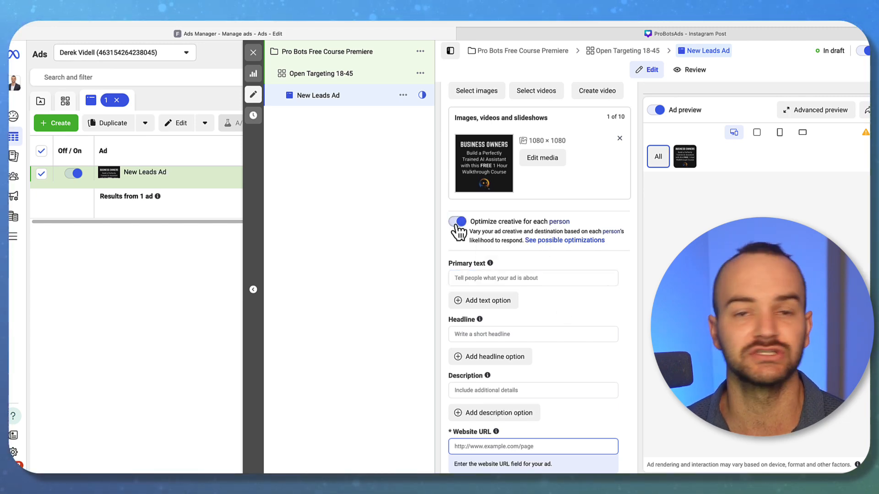
{"action": "left_click", "coordinate": [457, 223]}
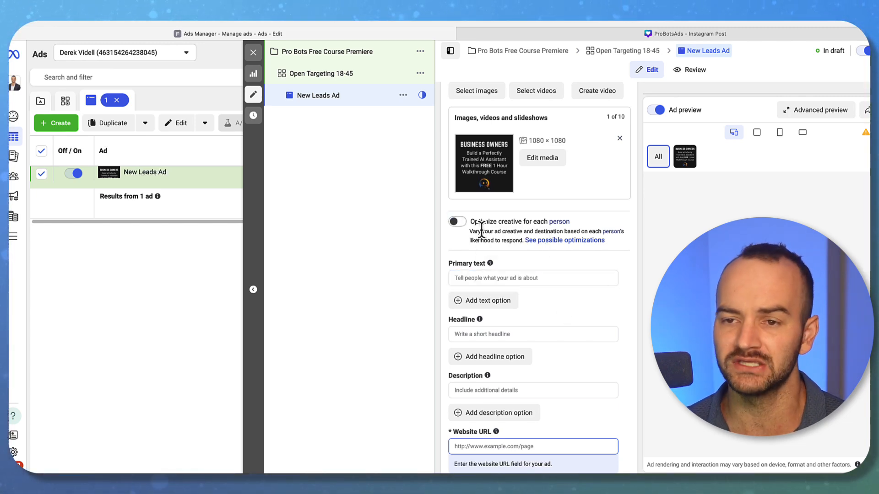
Turn off dynamic creative for the Open Targeting 18-45 ad set and accept the deletion of extra creative assets.
{"action": "left_click", "coordinate": [623, 51]}
{"action": "scroll", "coordinate": [629, 340], "scroll_direction": "down", "scroll_amount": 8}
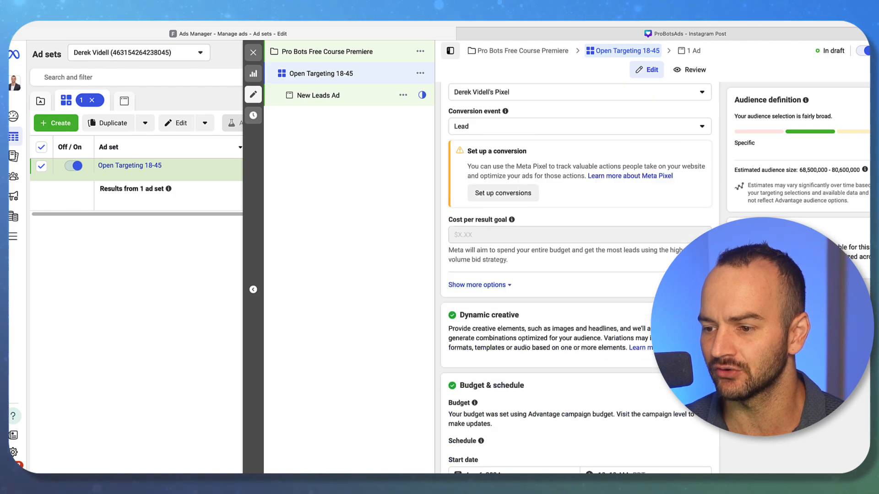
{"action": "left_click", "coordinate": [699, 52]}
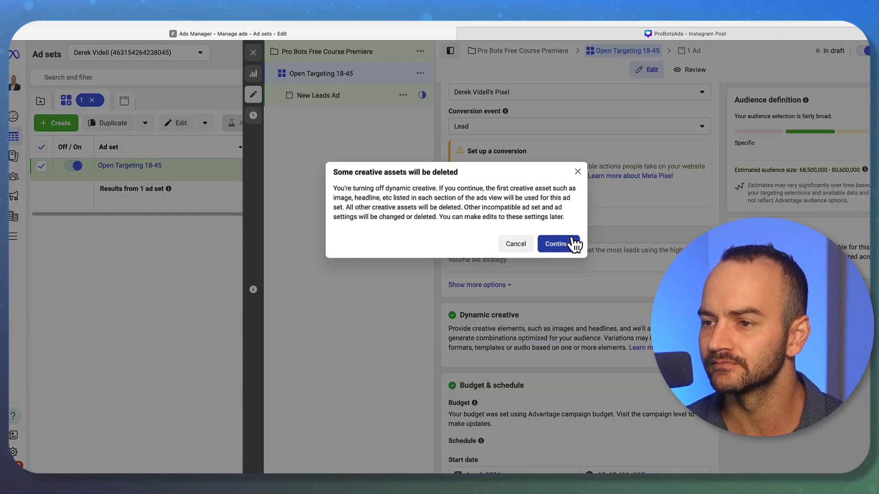
{"action": "left_click", "coordinate": [572, 243]}
Return to New Leads Ad and remove the existing media from its ad creative for all placements.
{"action": "left_click", "coordinate": [692, 61]}
{"action": "scroll", "coordinate": [561, 262], "scroll_direction": "down", "scroll_amount": 8}
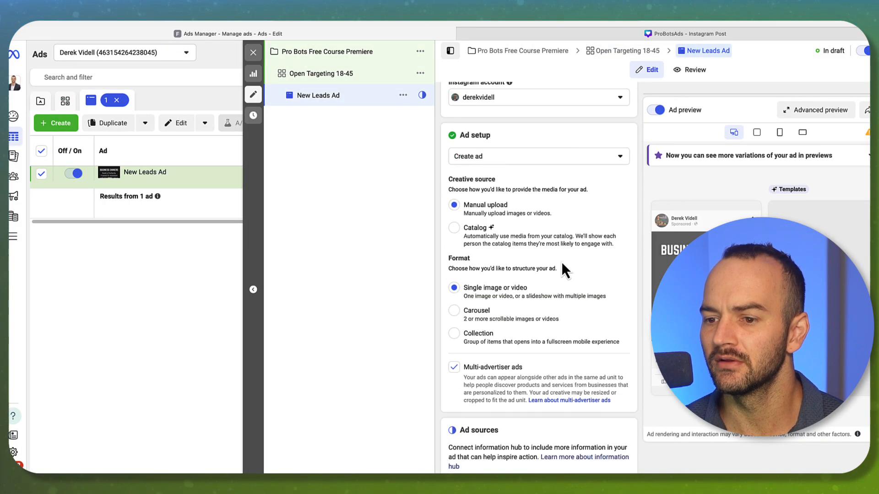
{"action": "scroll", "coordinate": [561, 270], "scroll_direction": "down", "scroll_amount": 3}
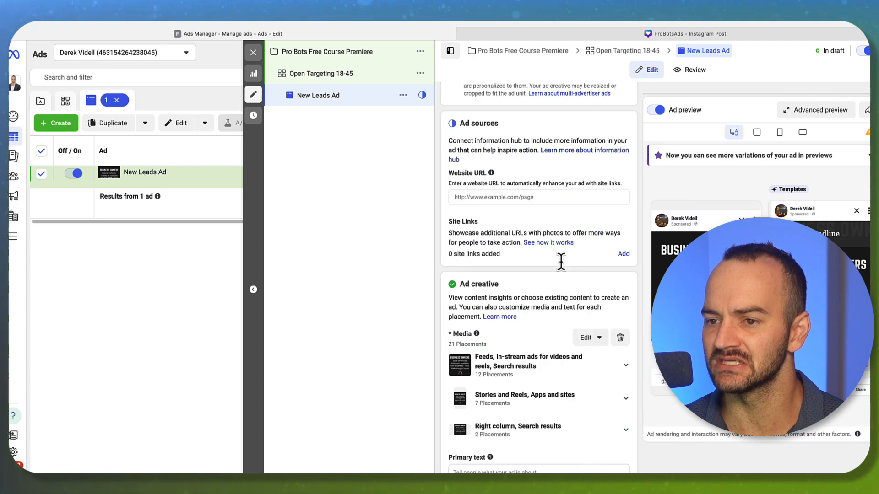
{"action": "left_click", "coordinate": [490, 197]}
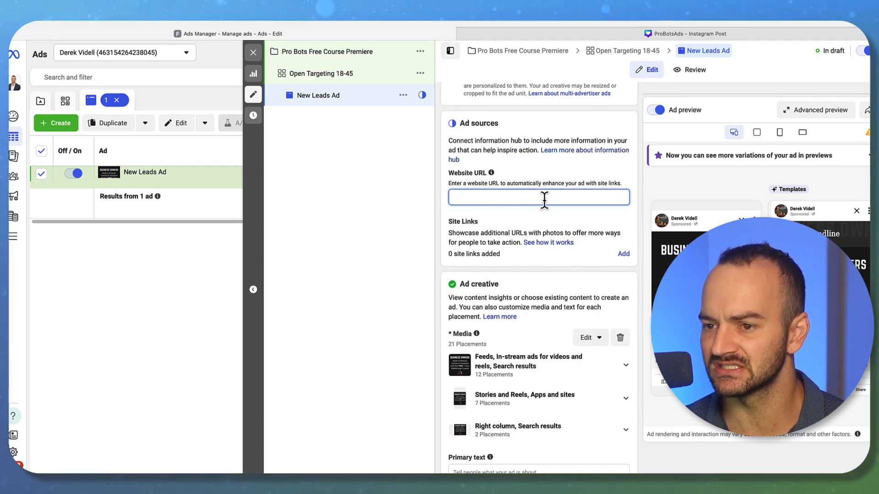
{"action": "mouse_move", "coordinate": [633, 232]}
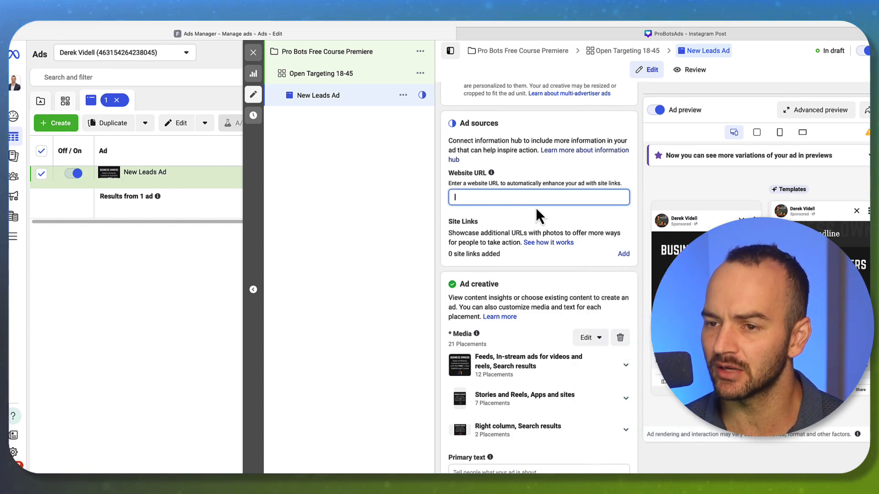
{"action": "scroll", "coordinate": [536, 208], "scroll_direction": "up", "scroll_amount": 4}
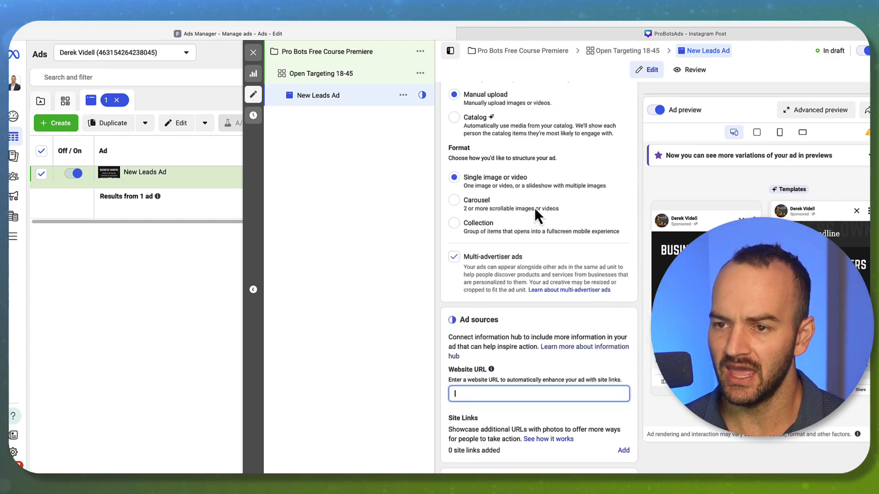
{"action": "scroll", "coordinate": [536, 211], "scroll_direction": "down", "scroll_amount": 9}
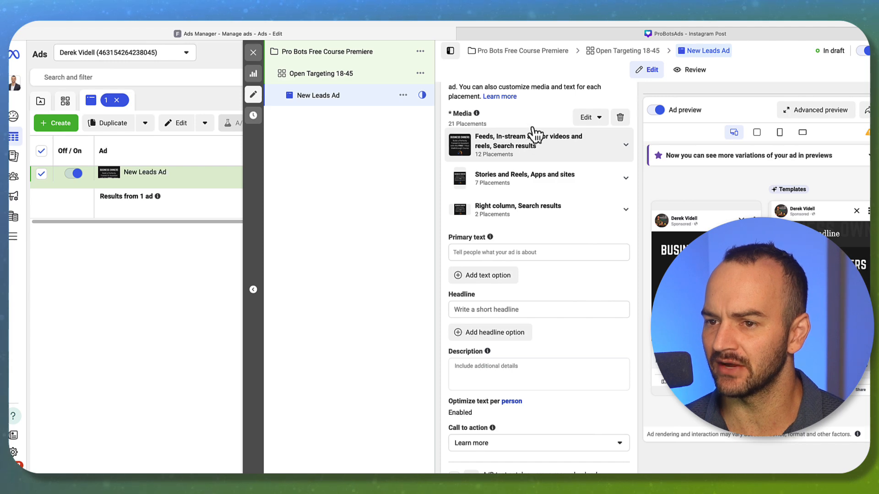
{"action": "left_click", "coordinate": [620, 117]}
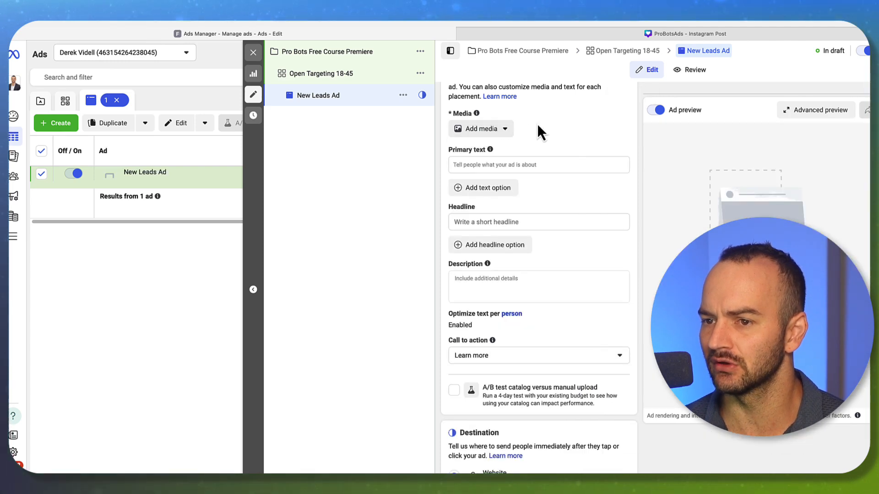
Add ProBotsAds.png from the account images as the ad's media and proceed to the placement crops.
{"action": "left_click", "coordinate": [481, 129]}
{"action": "left_click", "coordinate": [476, 153]}
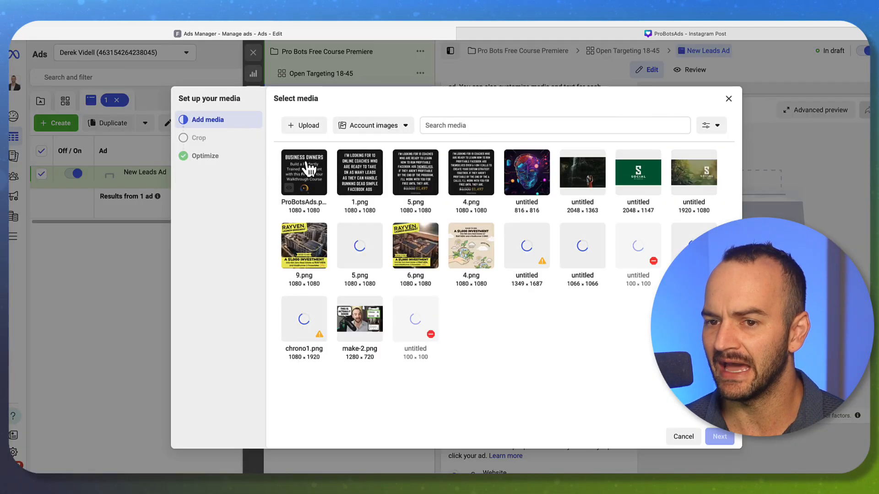
{"action": "left_click", "coordinate": [719, 437]}
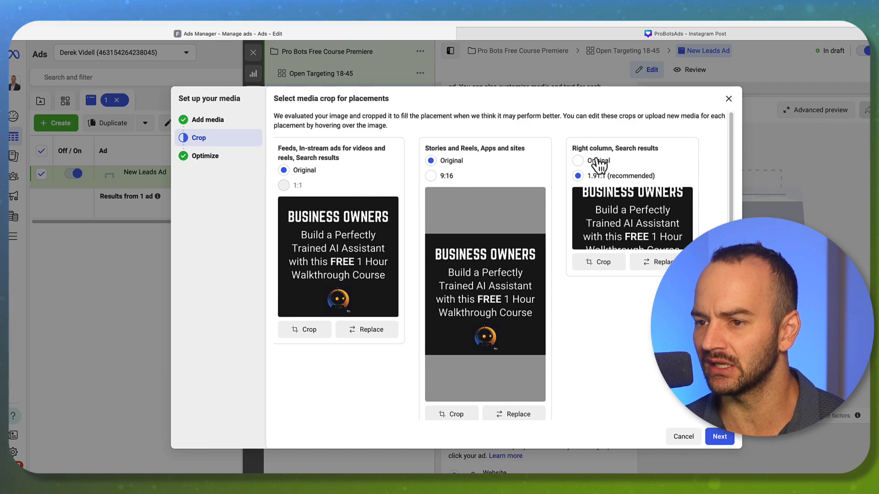
Use the Original crop for the Stories and Reels and the Right column placements, and continue to the creative enhancements.
{"action": "left_click", "coordinate": [431, 177]}
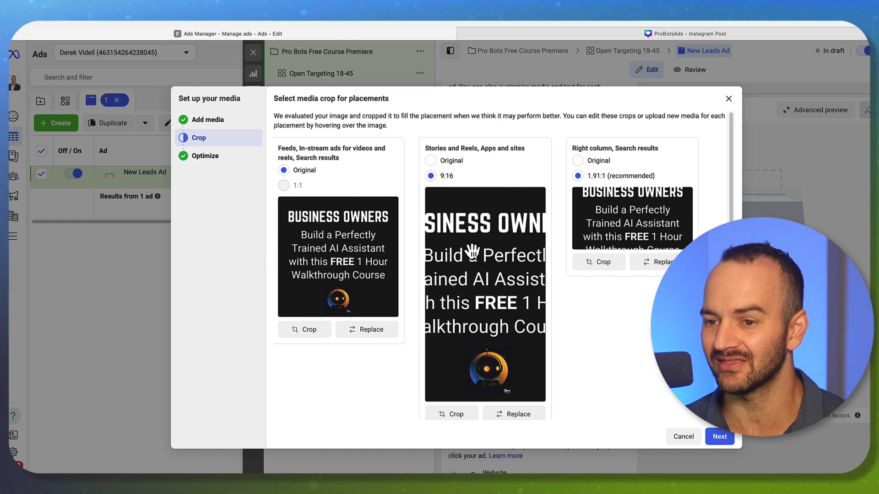
{"action": "left_click", "coordinate": [430, 161]}
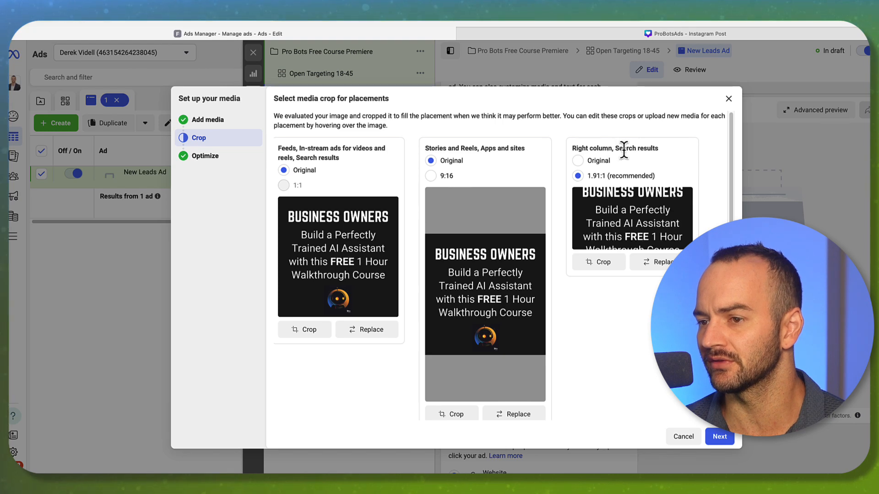
{"action": "left_click", "coordinate": [599, 164]}
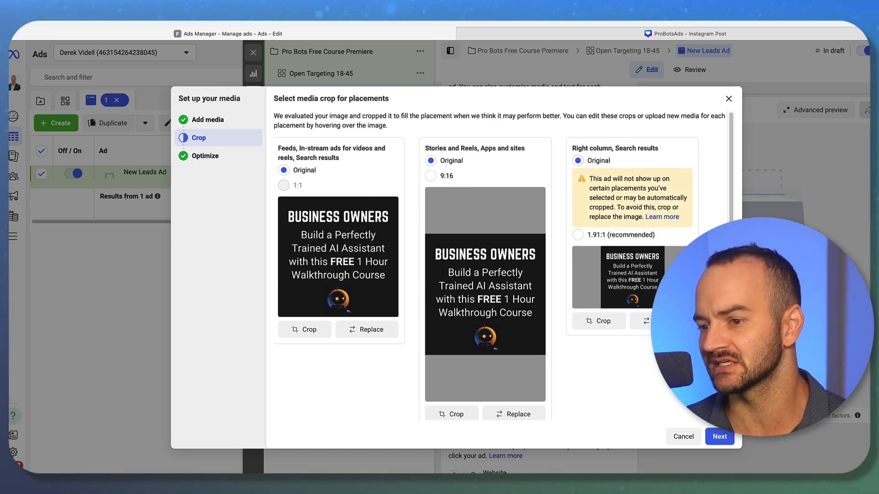
{"action": "scroll", "coordinate": [585, 295], "scroll_direction": "down", "scroll_amount": 1}
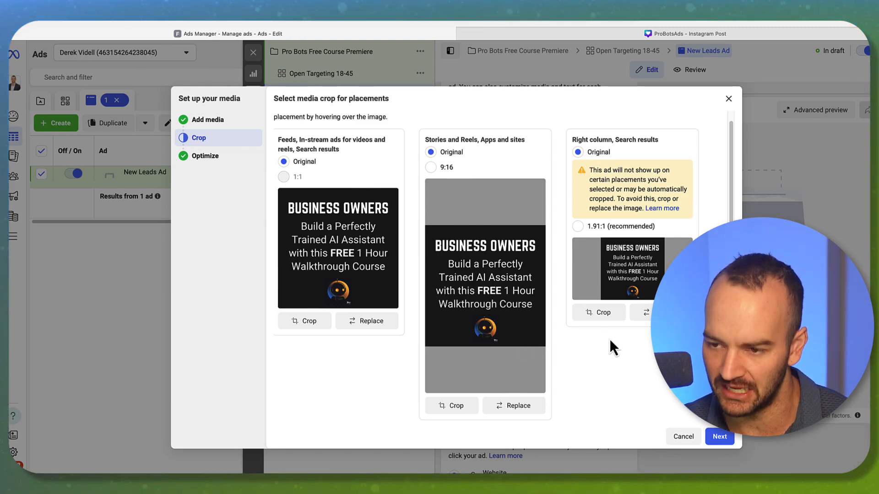
{"action": "left_click", "coordinate": [726, 438]}
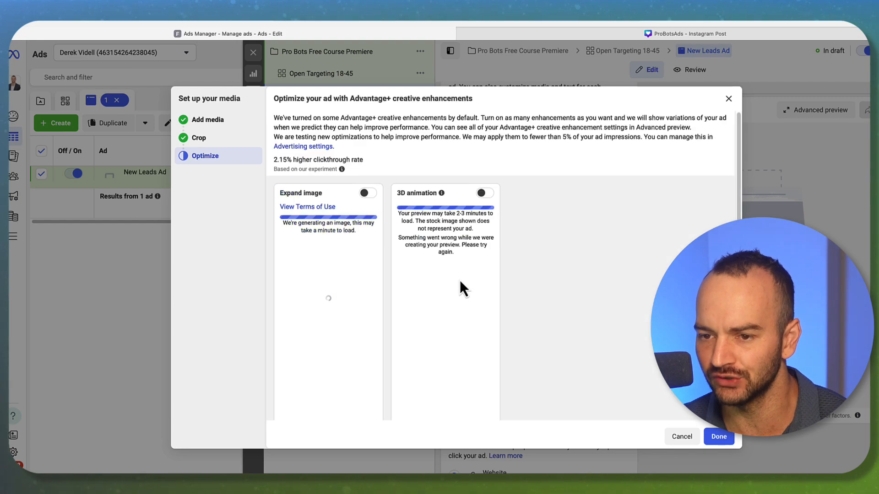
Expand the list of active Advantage+ creative enhancements and turn off Image template.
{"action": "scroll", "coordinate": [503, 316], "scroll_direction": "down", "scroll_amount": 1}
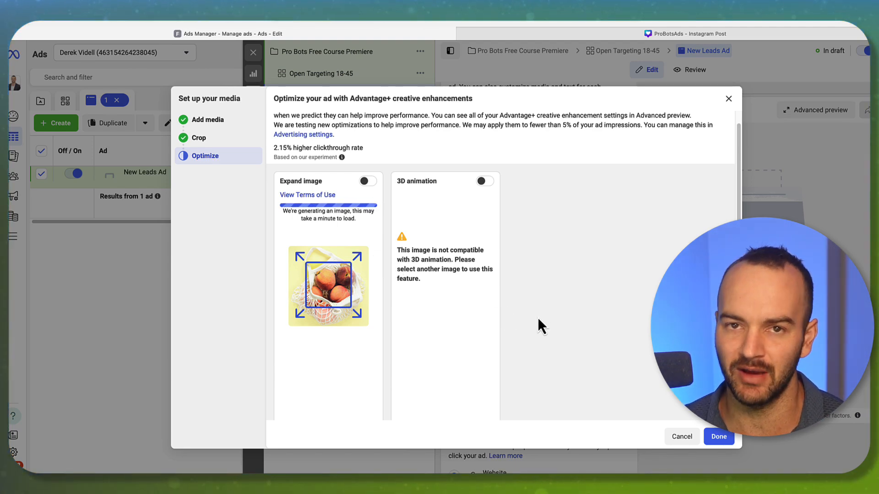
{"action": "scroll", "coordinate": [538, 318], "scroll_direction": "down", "scroll_amount": 1}
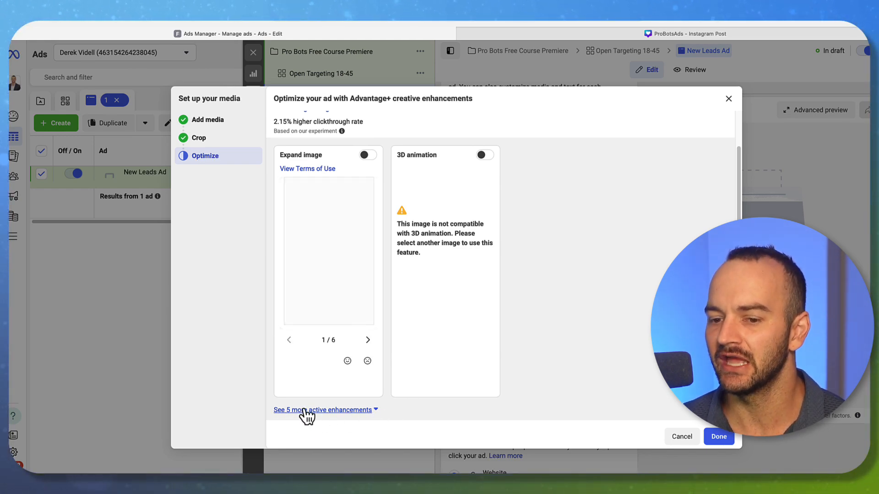
{"action": "left_click", "coordinate": [332, 415]}
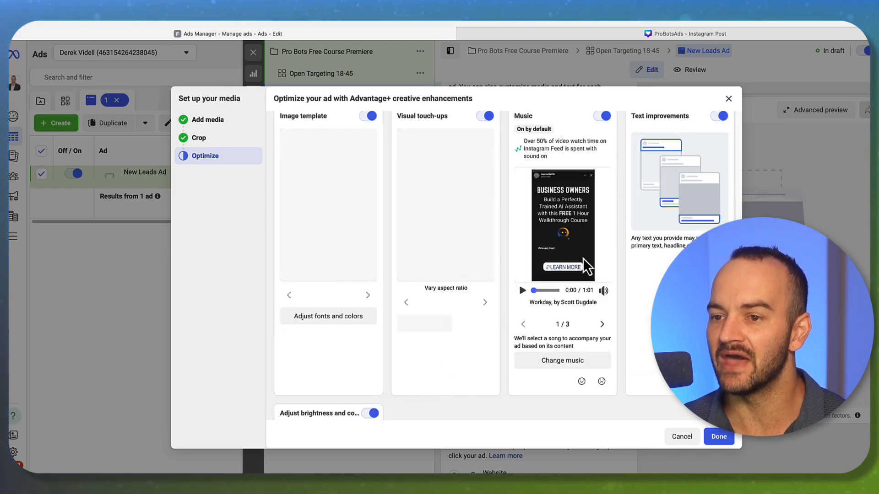
{"action": "scroll", "coordinate": [624, 235], "scroll_direction": "up", "scroll_amount": 1}
{"action": "scroll", "coordinate": [624, 234], "scroll_direction": "up", "scroll_amount": 1}
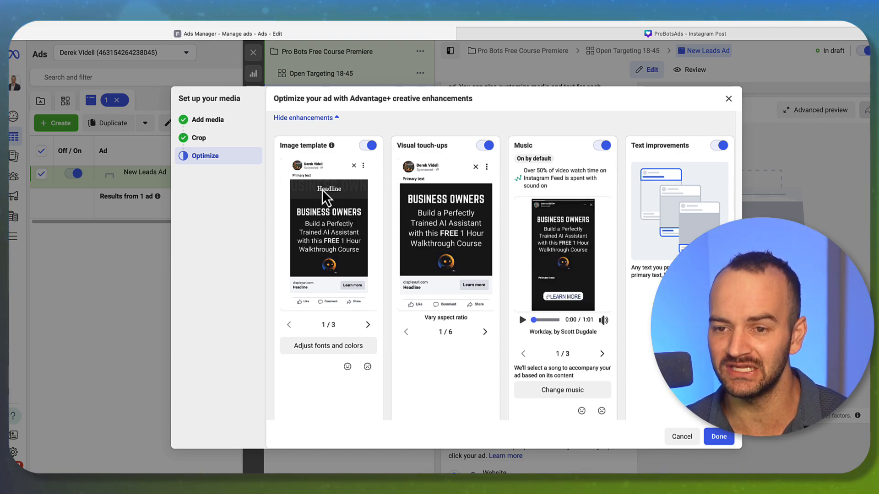
{"action": "left_click", "coordinate": [370, 147]}
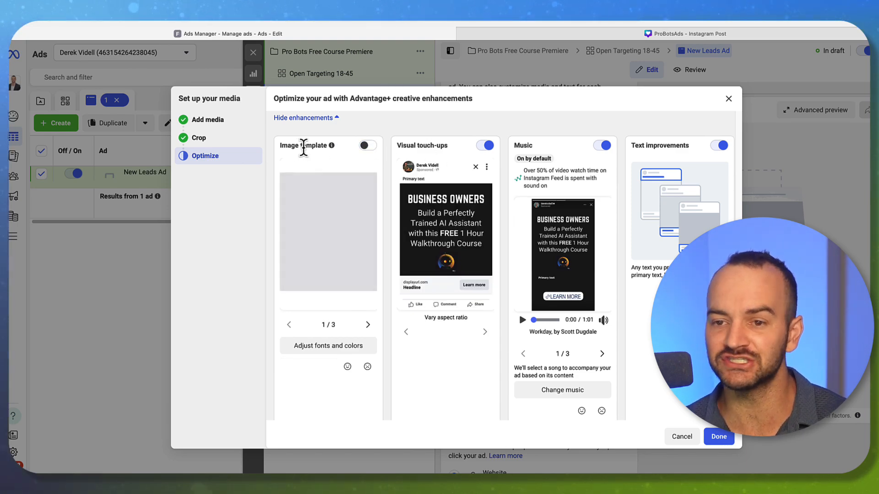
{"action": "left_click_drag", "start_coordinate": [302, 146], "coordinate": [327, 144]}
{"action": "left_click", "coordinate": [349, 156]}
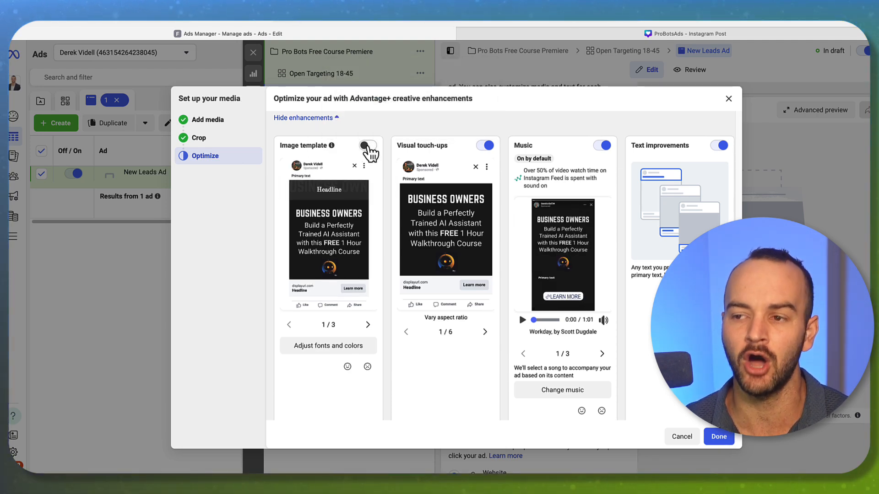
Turn off the Text improvements and Music enhancements for the ad.
{"action": "left_click", "coordinate": [722, 149]}
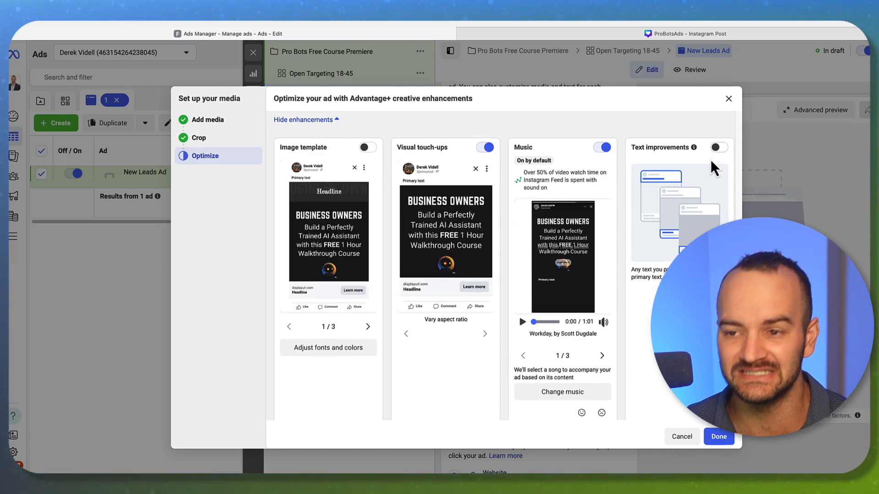
{"action": "scroll", "coordinate": [353, 351], "scroll_direction": "up", "scroll_amount": 5}
{"action": "scroll", "coordinate": [315, 328], "scroll_direction": "down", "scroll_amount": 5}
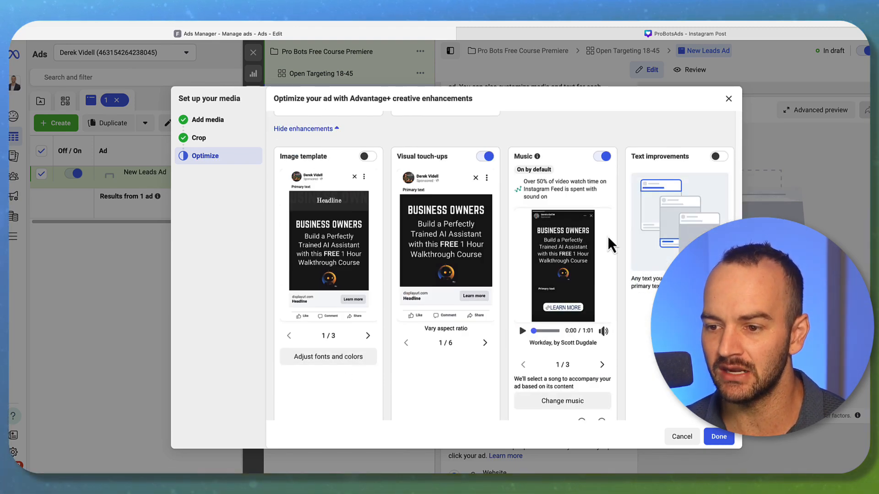
{"action": "left_click", "coordinate": [602, 157]}
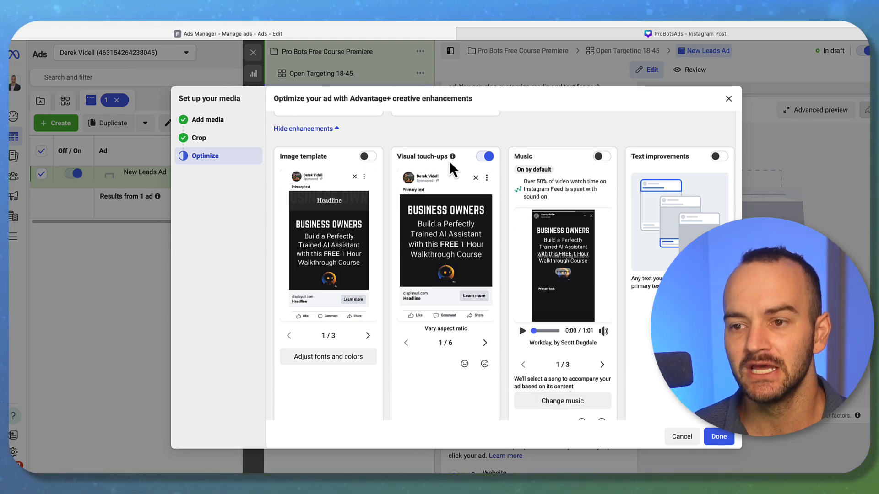
Preview a Visual touch-ups variation, and turn on the Expand image enhancement and page through its placement previews.
{"action": "mouse_move", "coordinate": [453, 157]}
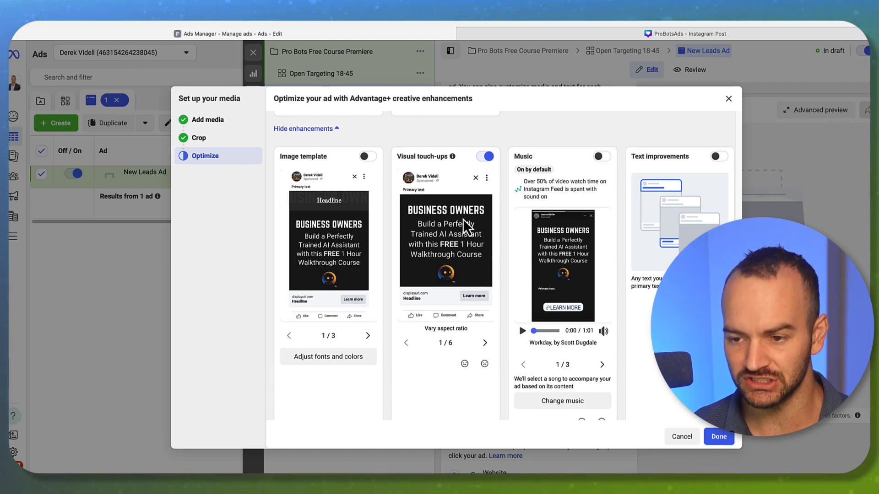
{"action": "left_click", "coordinate": [485, 342]}
{"action": "right_click", "coordinate": [487, 341]}
{"action": "left_click", "coordinate": [471, 341]}
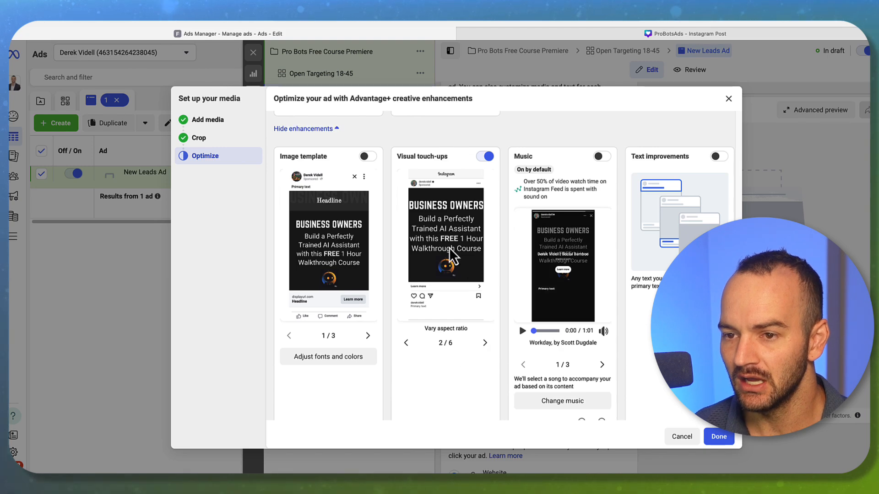
{"action": "scroll", "coordinate": [431, 202], "scroll_direction": "up", "scroll_amount": 2}
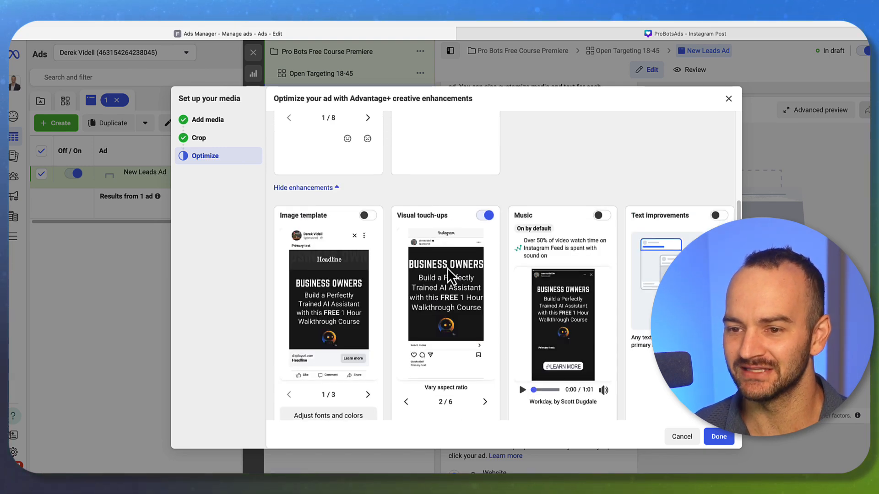
{"action": "scroll", "coordinate": [369, 238], "scroll_direction": "up", "scroll_amount": 5}
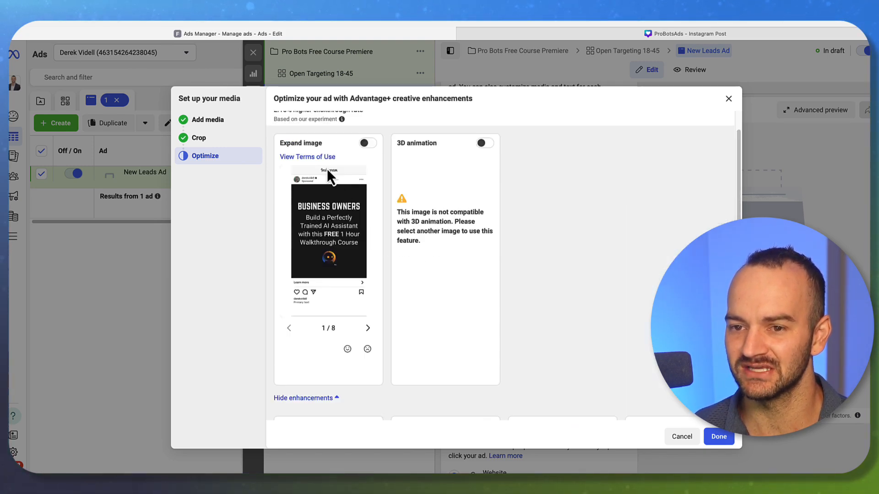
{"action": "left_click", "coordinate": [369, 143]}
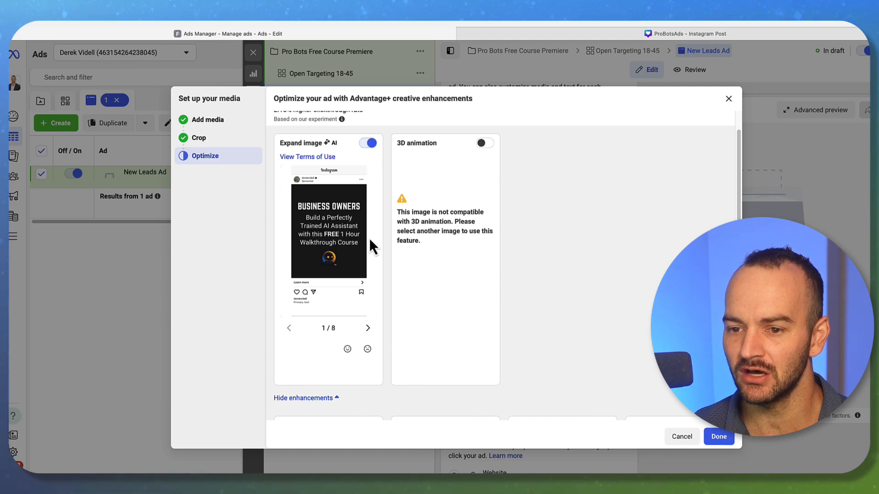
{"action": "left_click", "coordinate": [368, 328]}
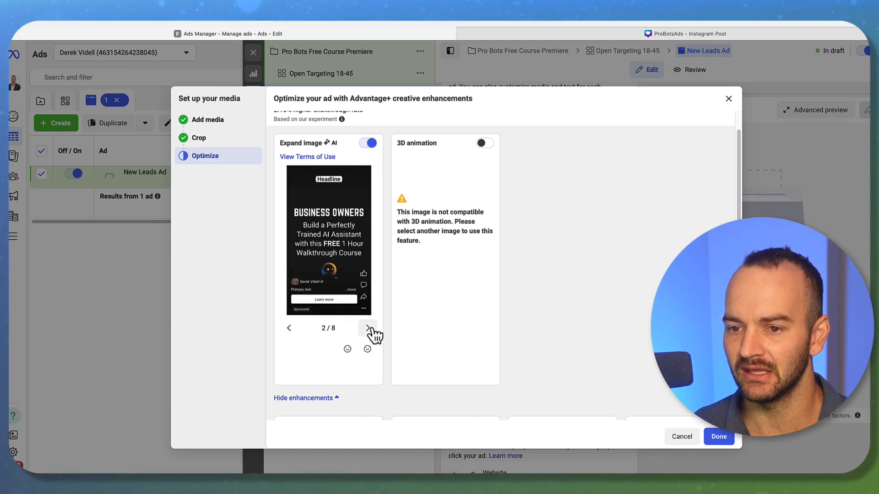
{"action": "left_click", "coordinate": [369, 328]}
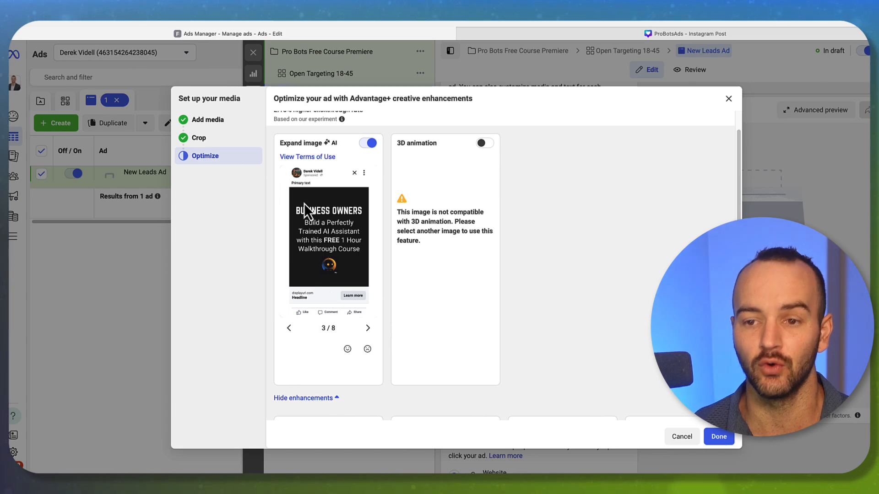
{"action": "left_click", "coordinate": [369, 328]}
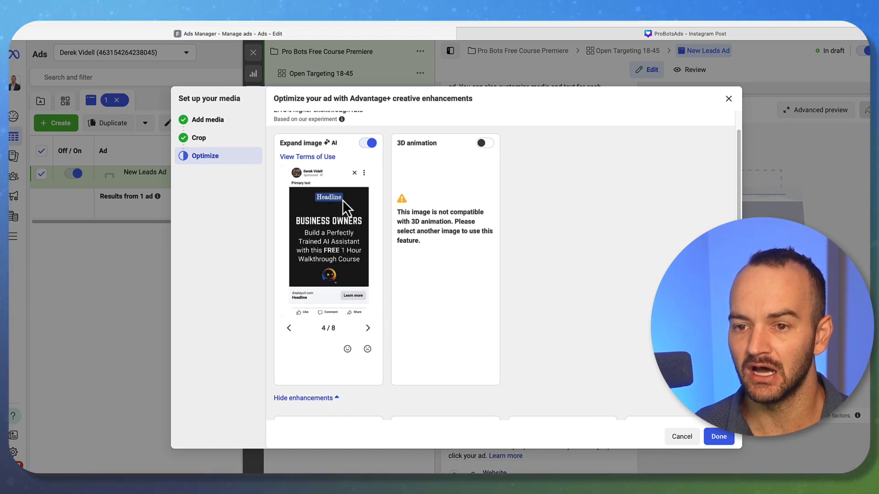
Page through more Visual touch-ups aspect-ratio previews and turn that enhancement off.
{"action": "scroll", "coordinate": [375, 230], "scroll_direction": "down", "scroll_amount": 2}
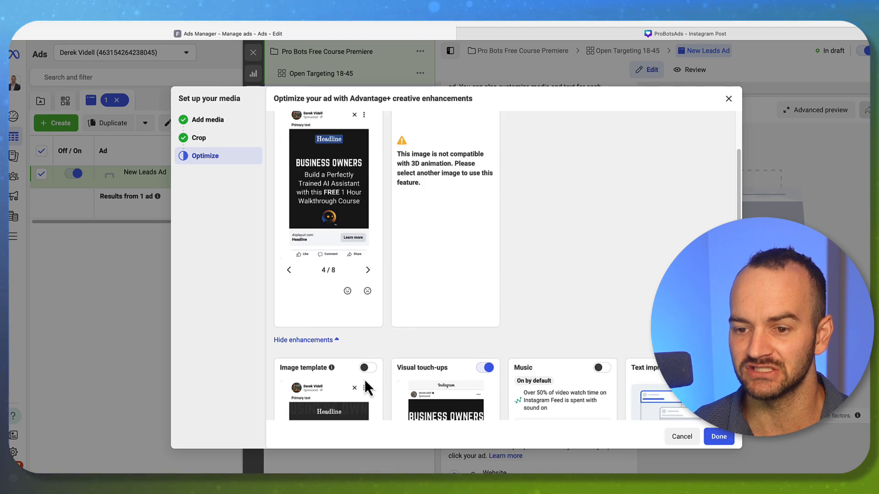
{"action": "scroll", "coordinate": [487, 336], "scroll_direction": "down", "scroll_amount": 4}
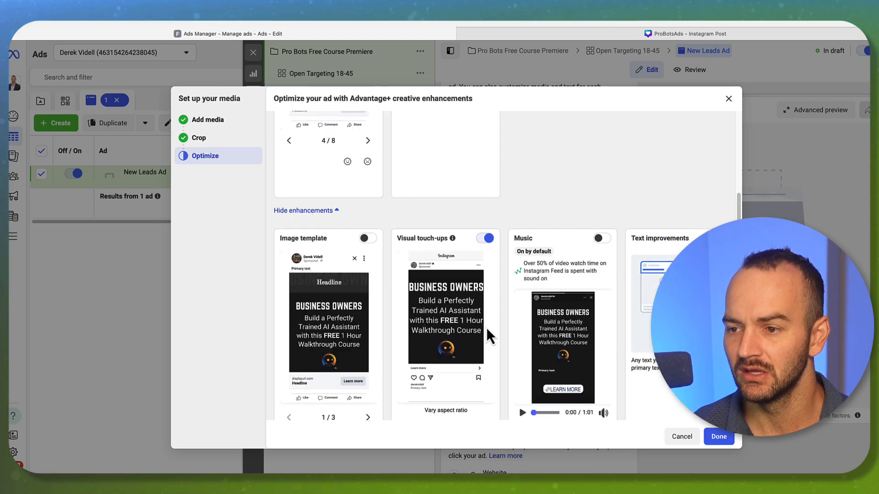
{"action": "scroll", "coordinate": [470, 369], "scroll_direction": "down", "scroll_amount": 1}
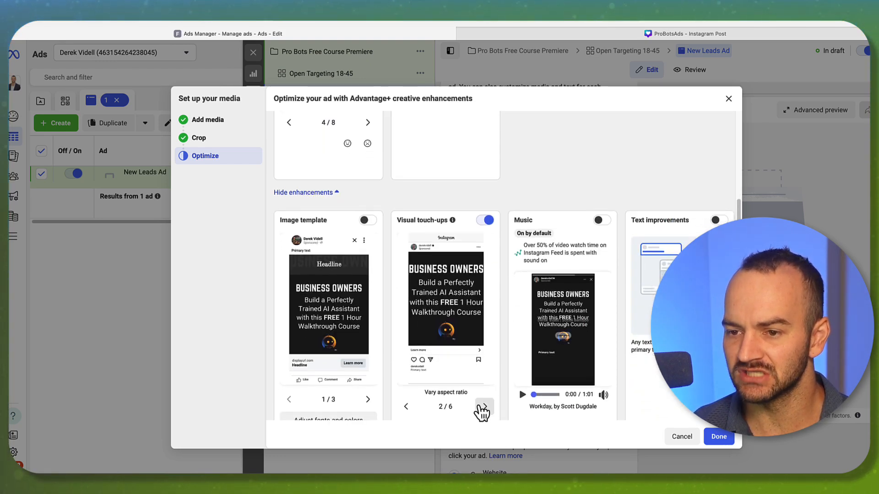
{"action": "left_click", "coordinate": [484, 407]}
{"action": "left_click", "coordinate": [484, 406]}
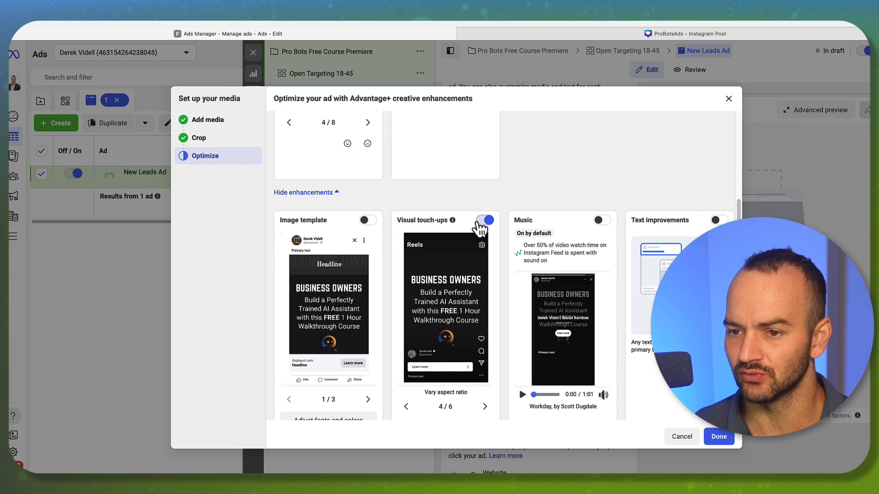
{"action": "left_click", "coordinate": [478, 223]}
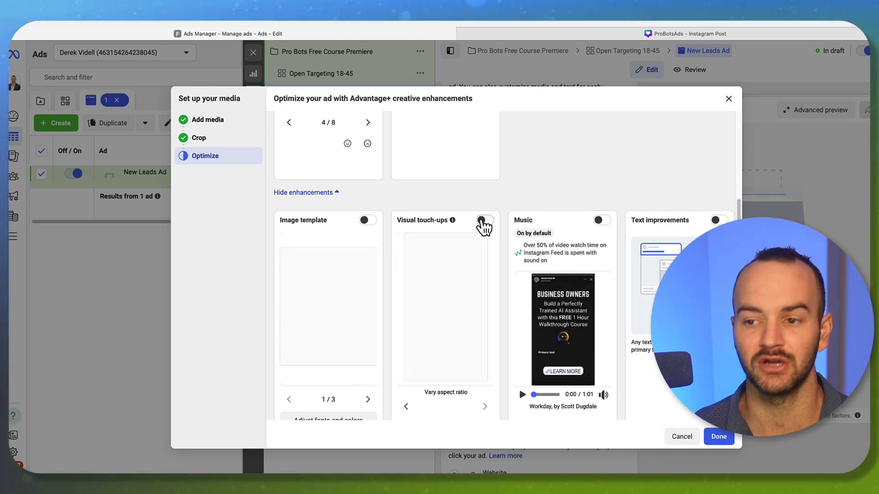
Review all the enhancement toggles, including Adjust brightness and contrast, and complete the ad's media setup.
{"action": "scroll", "coordinate": [512, 289], "scroll_direction": "down", "scroll_amount": 2}
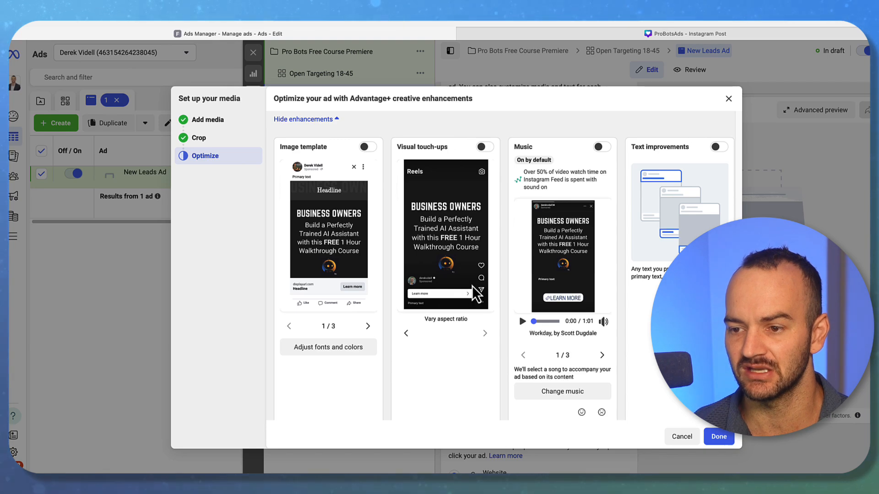
{"action": "scroll", "coordinate": [565, 263], "scroll_direction": "up", "scroll_amount": 5}
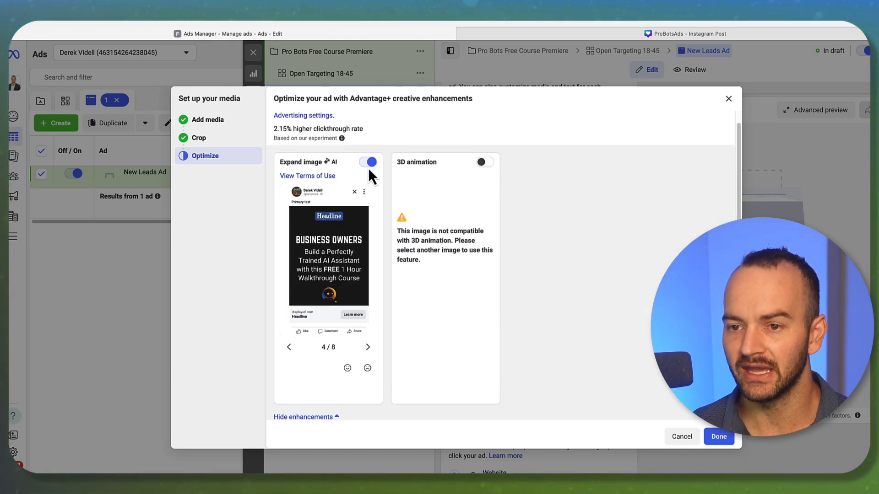
{"action": "scroll", "coordinate": [502, 278], "scroll_direction": "down", "scroll_amount": 8}
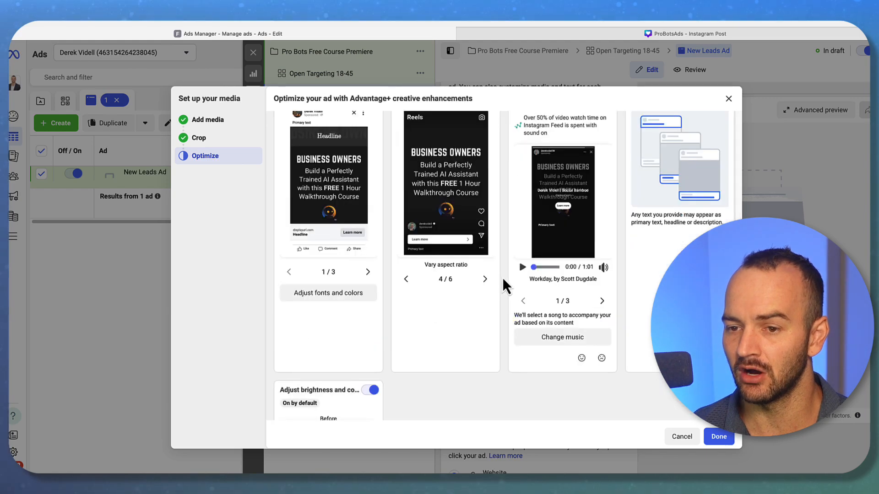
{"action": "scroll", "coordinate": [453, 240], "scroll_direction": "down", "scroll_amount": 1}
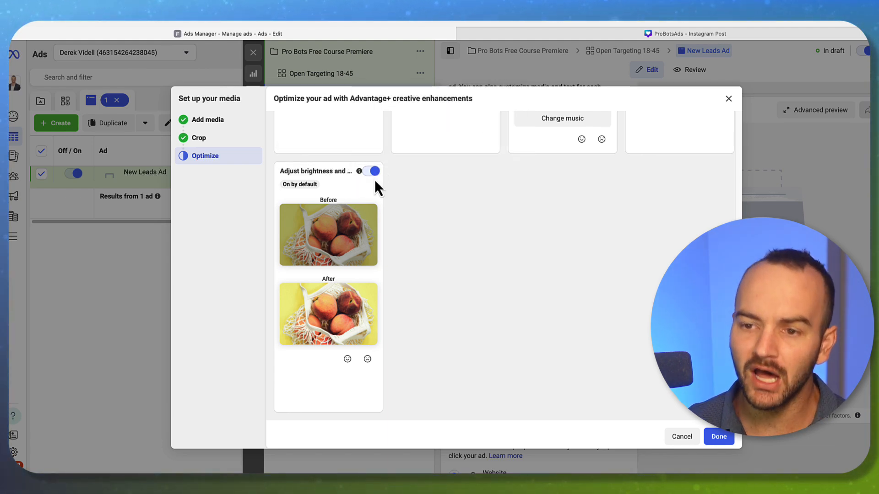
{"action": "mouse_move", "coordinate": [359, 172]}
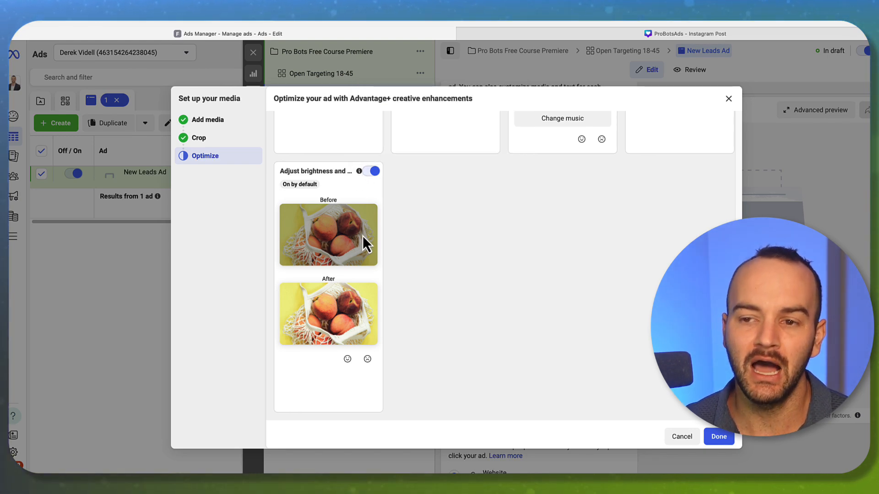
{"action": "scroll", "coordinate": [373, 275], "scroll_direction": "up", "scroll_amount": 5}
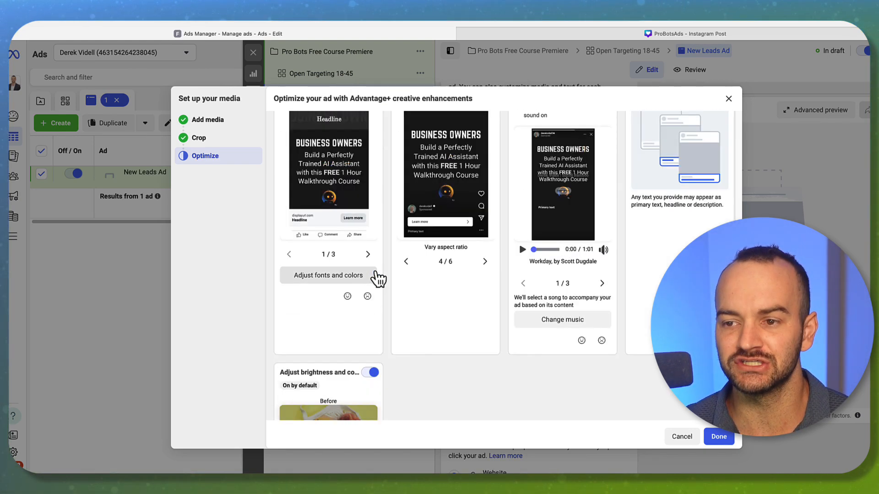
{"action": "scroll", "coordinate": [463, 309], "scroll_direction": "up", "scroll_amount": 3}
{"action": "scroll", "coordinate": [518, 265], "scroll_direction": "up", "scroll_amount": 5}
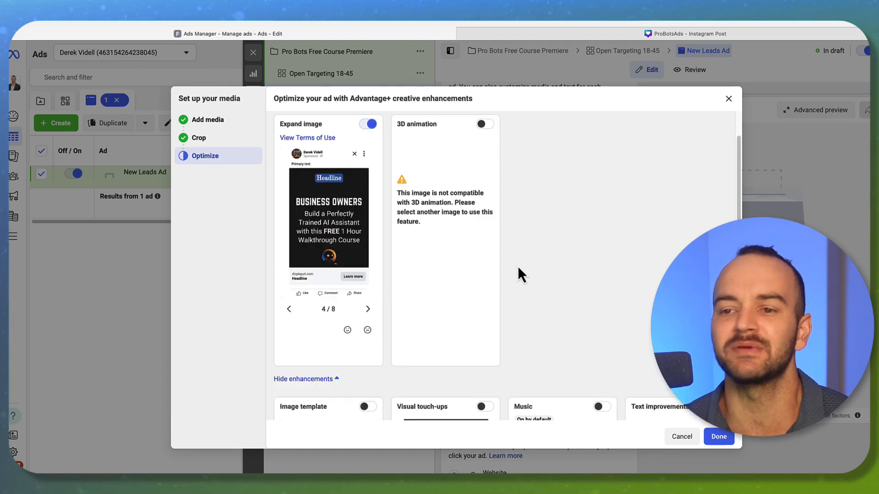
{"action": "scroll", "coordinate": [518, 269], "scroll_direction": "up", "scroll_amount": 1}
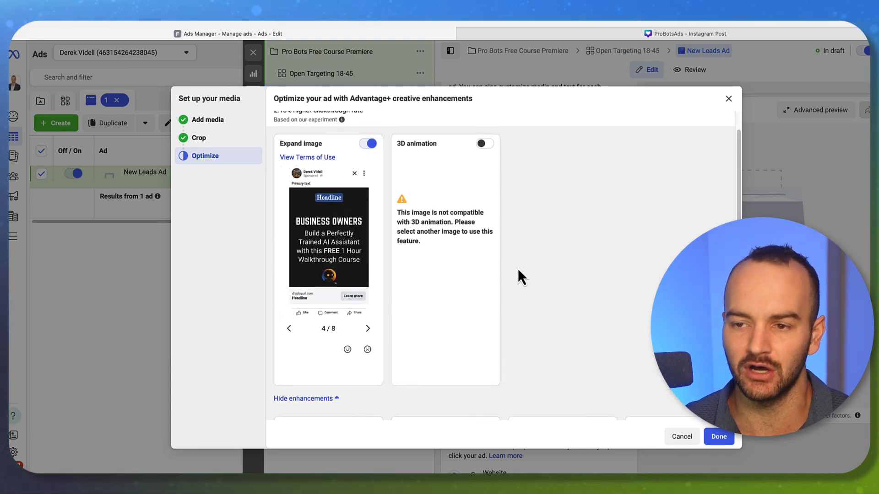
{"action": "scroll", "coordinate": [518, 277], "scroll_direction": "down", "scroll_amount": 10}
{"action": "scroll", "coordinate": [532, 290], "scroll_direction": "up", "scroll_amount": 5}
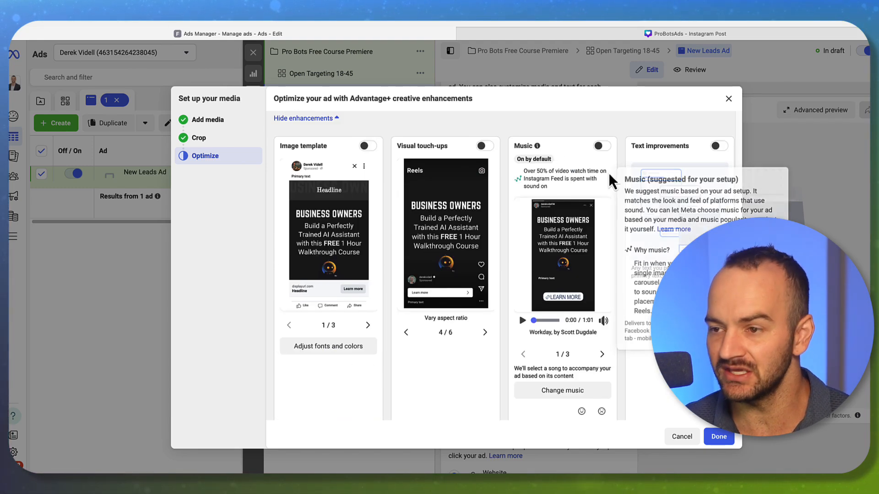
{"action": "scroll", "coordinate": [645, 414], "scroll_direction": "down", "scroll_amount": 5}
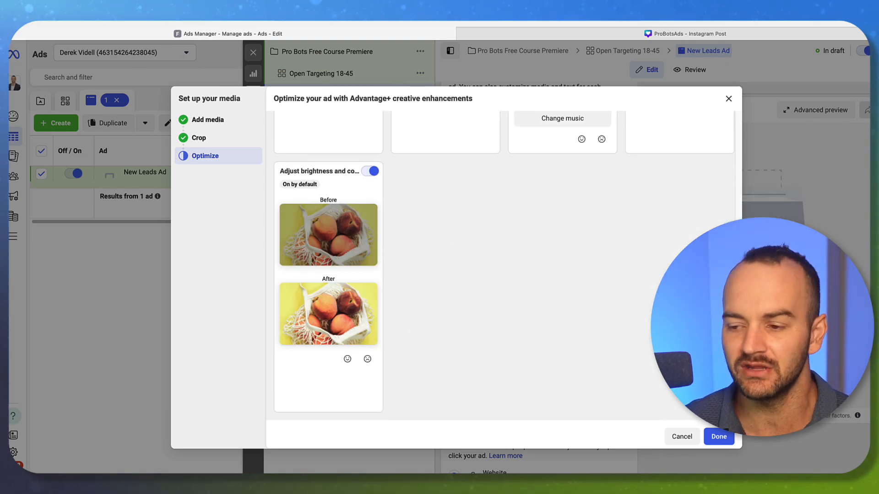
{"action": "left_click", "coordinate": [719, 438]}
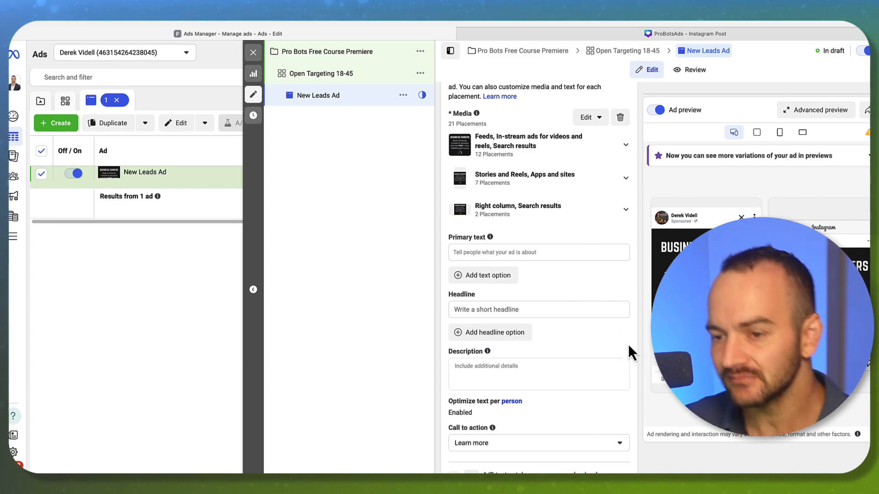
Look through the ad's settings down to Tracking, and inspect the Primary text, Headline and Description fields and the Call to action options.
{"action": "scroll", "coordinate": [628, 344], "scroll_direction": "up", "scroll_amount": 15}
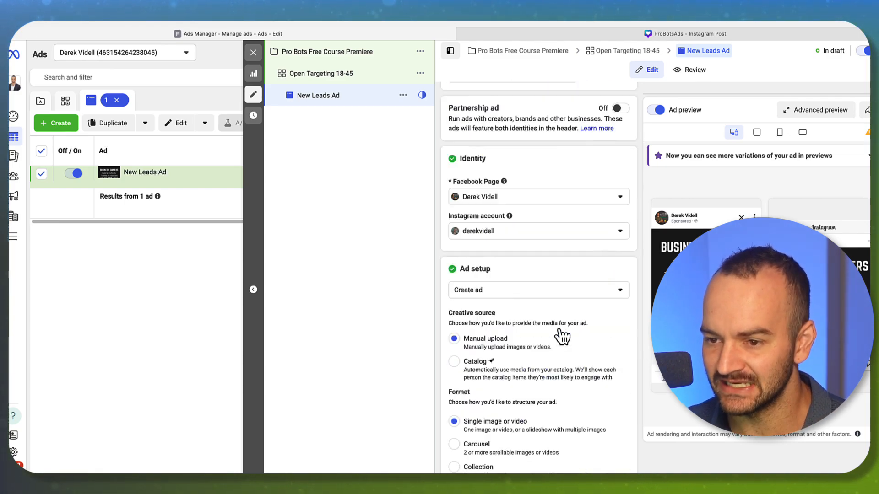
{"action": "scroll", "coordinate": [561, 337], "scroll_direction": "up", "scroll_amount": 2}
{"action": "scroll", "coordinate": [563, 338], "scroll_direction": "down", "scroll_amount": 7}
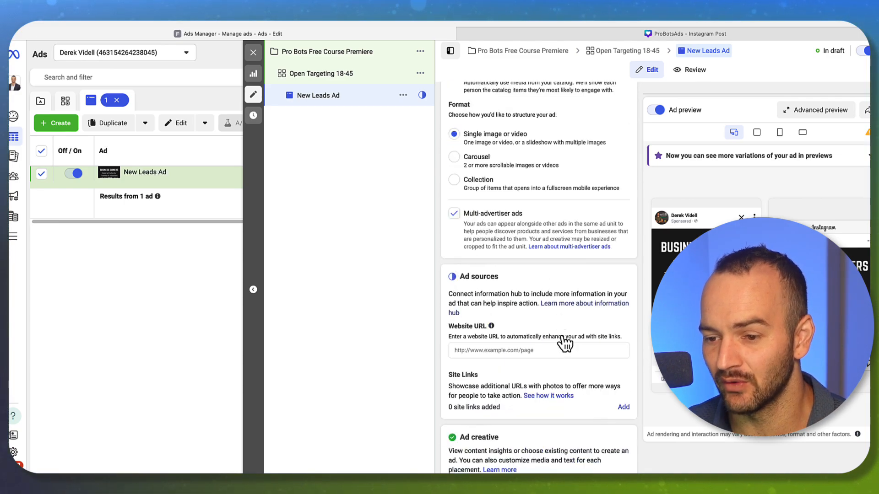
{"action": "scroll", "coordinate": [565, 344], "scroll_direction": "down", "scroll_amount": 15}
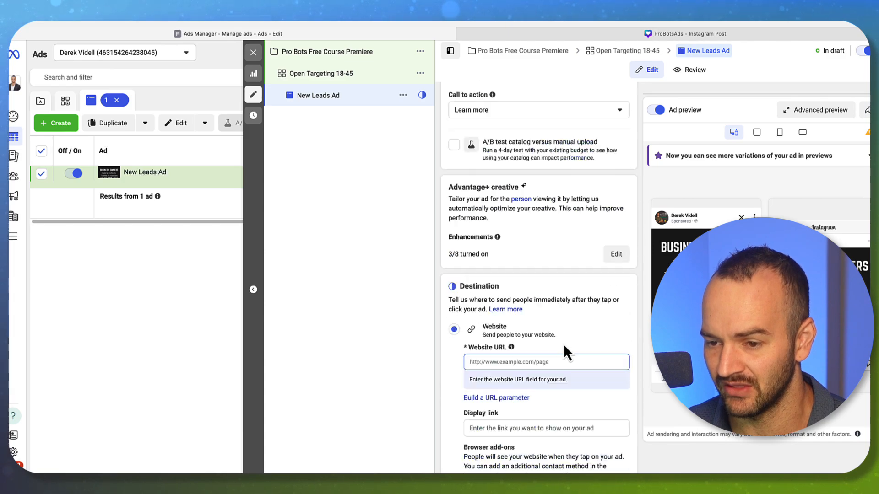
{"action": "scroll", "coordinate": [563, 344], "scroll_direction": "down", "scroll_amount": 15}
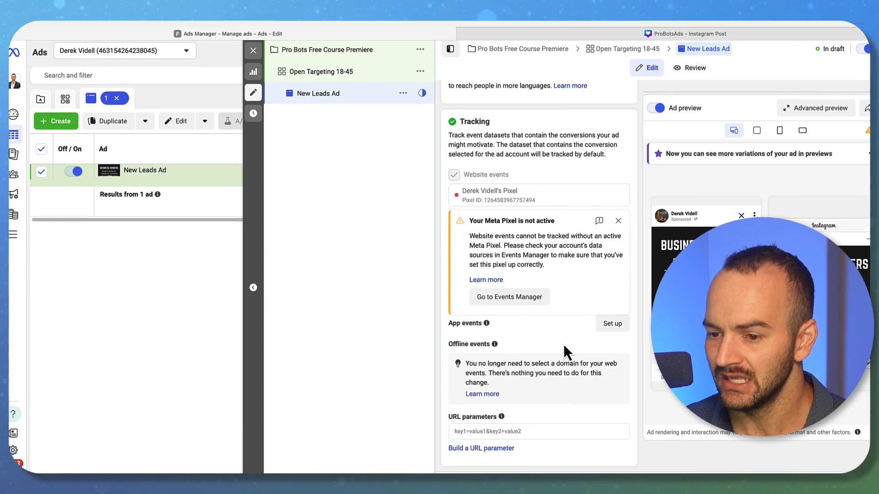
{"action": "scroll", "coordinate": [563, 344], "scroll_direction": "up", "scroll_amount": 15}
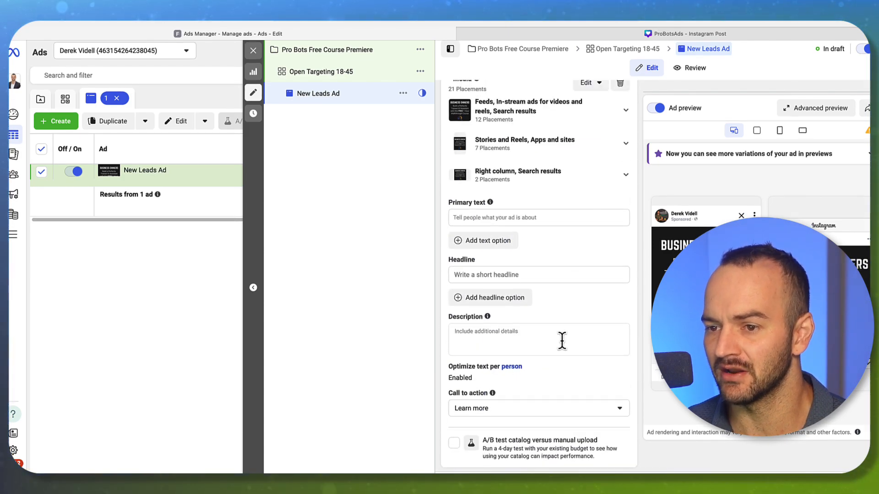
{"action": "left_click", "coordinate": [527, 218]}
{"action": "left_click", "coordinate": [494, 275]}
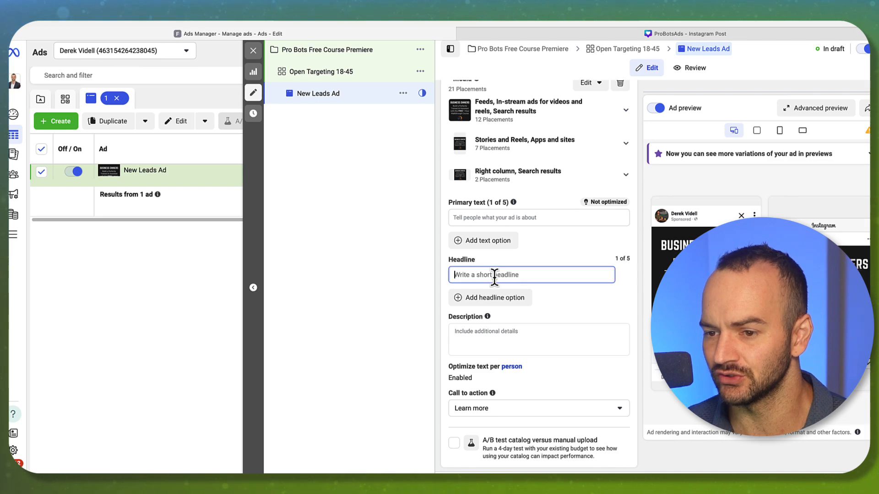
{"action": "left_click", "coordinate": [491, 338]}
{"action": "left_click", "coordinate": [569, 431]}
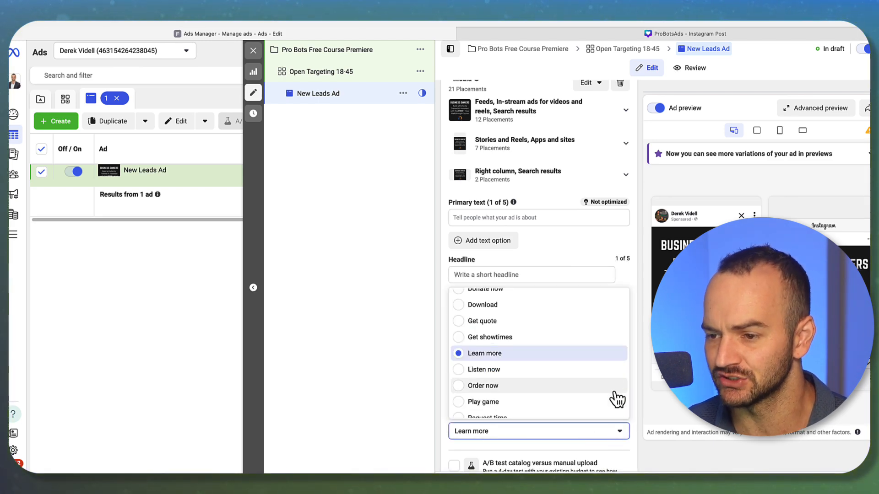
Look back over the ad's name, identity, setup, creative and website destination settings.
{"action": "scroll", "coordinate": [609, 279], "scroll_direction": "up", "scroll_amount": 12}
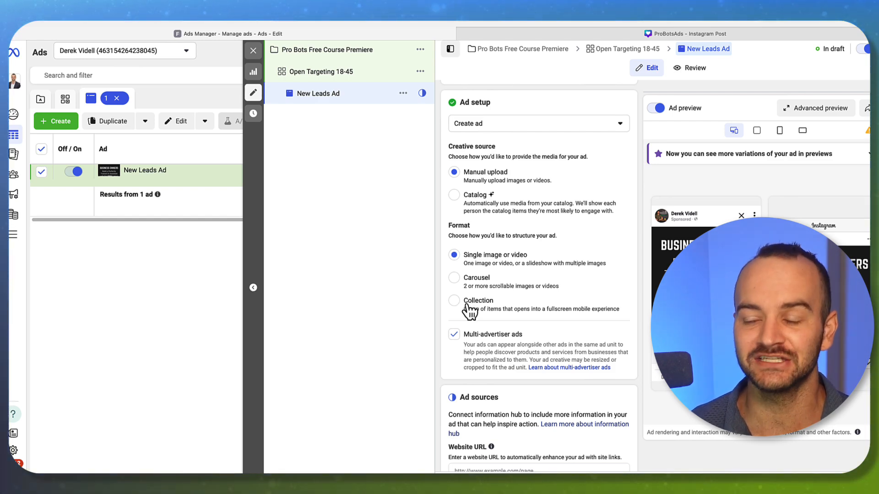
{"action": "scroll", "coordinate": [559, 298], "scroll_direction": "up", "scroll_amount": 4}
{"action": "scroll", "coordinate": [531, 296], "scroll_direction": "up", "scroll_amount": 1}
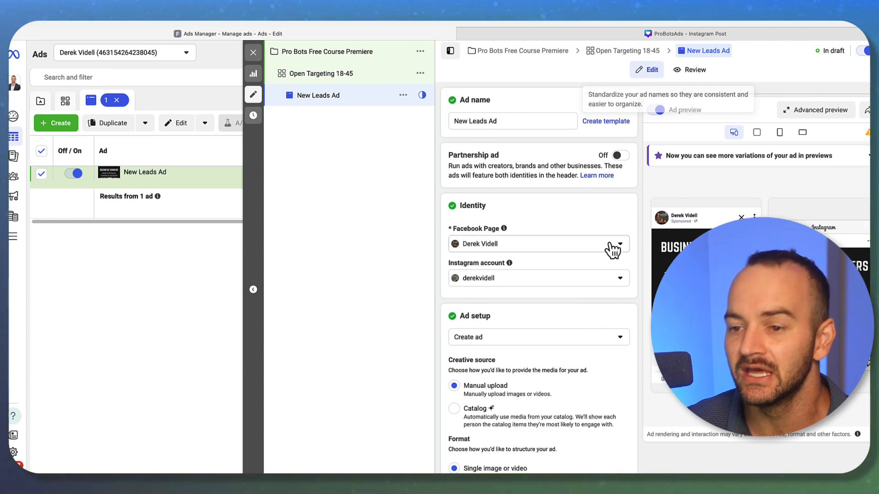
{"action": "scroll", "coordinate": [608, 229], "scroll_direction": "down", "scroll_amount": 10}
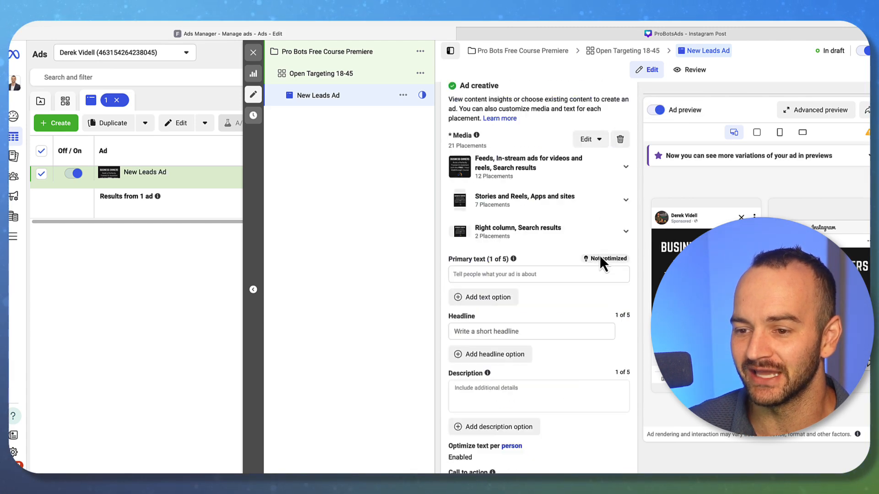
{"action": "scroll", "coordinate": [576, 289], "scroll_direction": "down", "scroll_amount": 8}
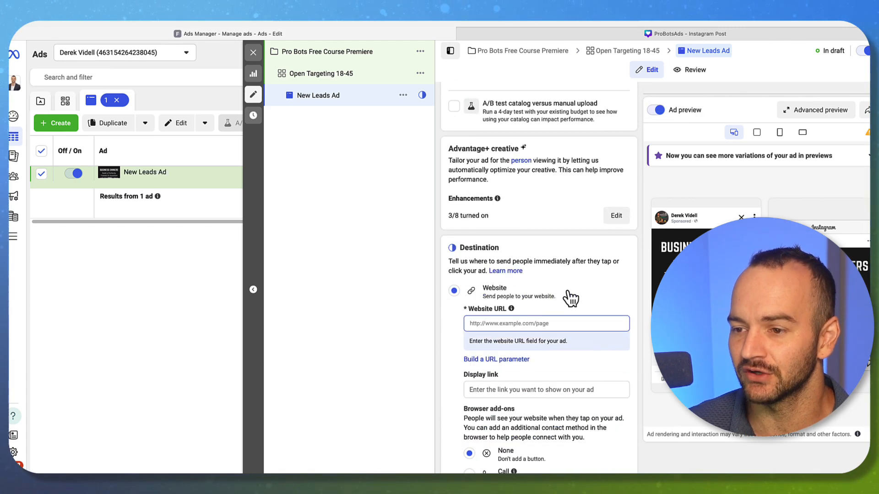
{"action": "scroll", "coordinate": [571, 298], "scroll_direction": "up", "scroll_amount": 7}
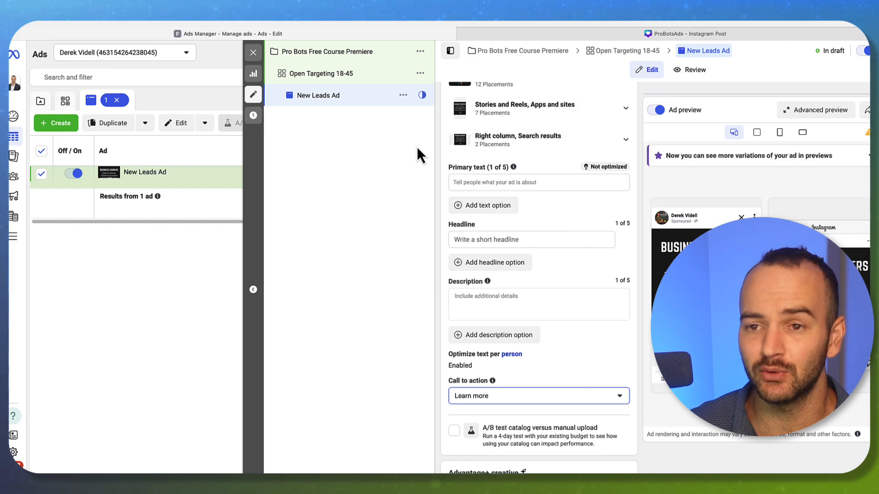